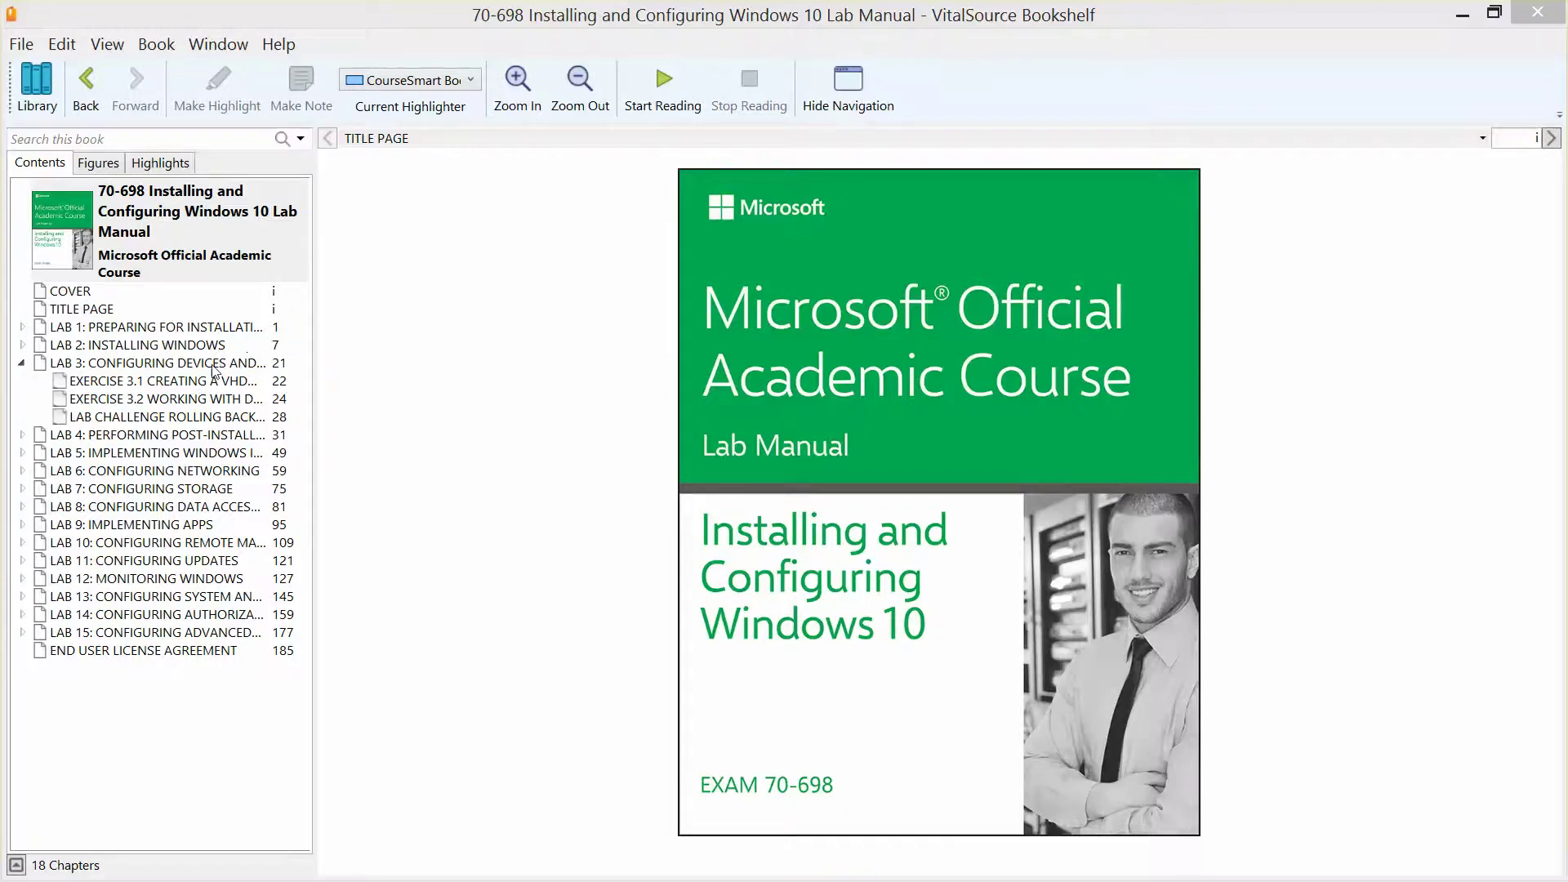
# Step: Go to Exercise 3.2, Working with Device Manager, under Lab 3 in the Contents pane
pyautogui.click(195, 399)
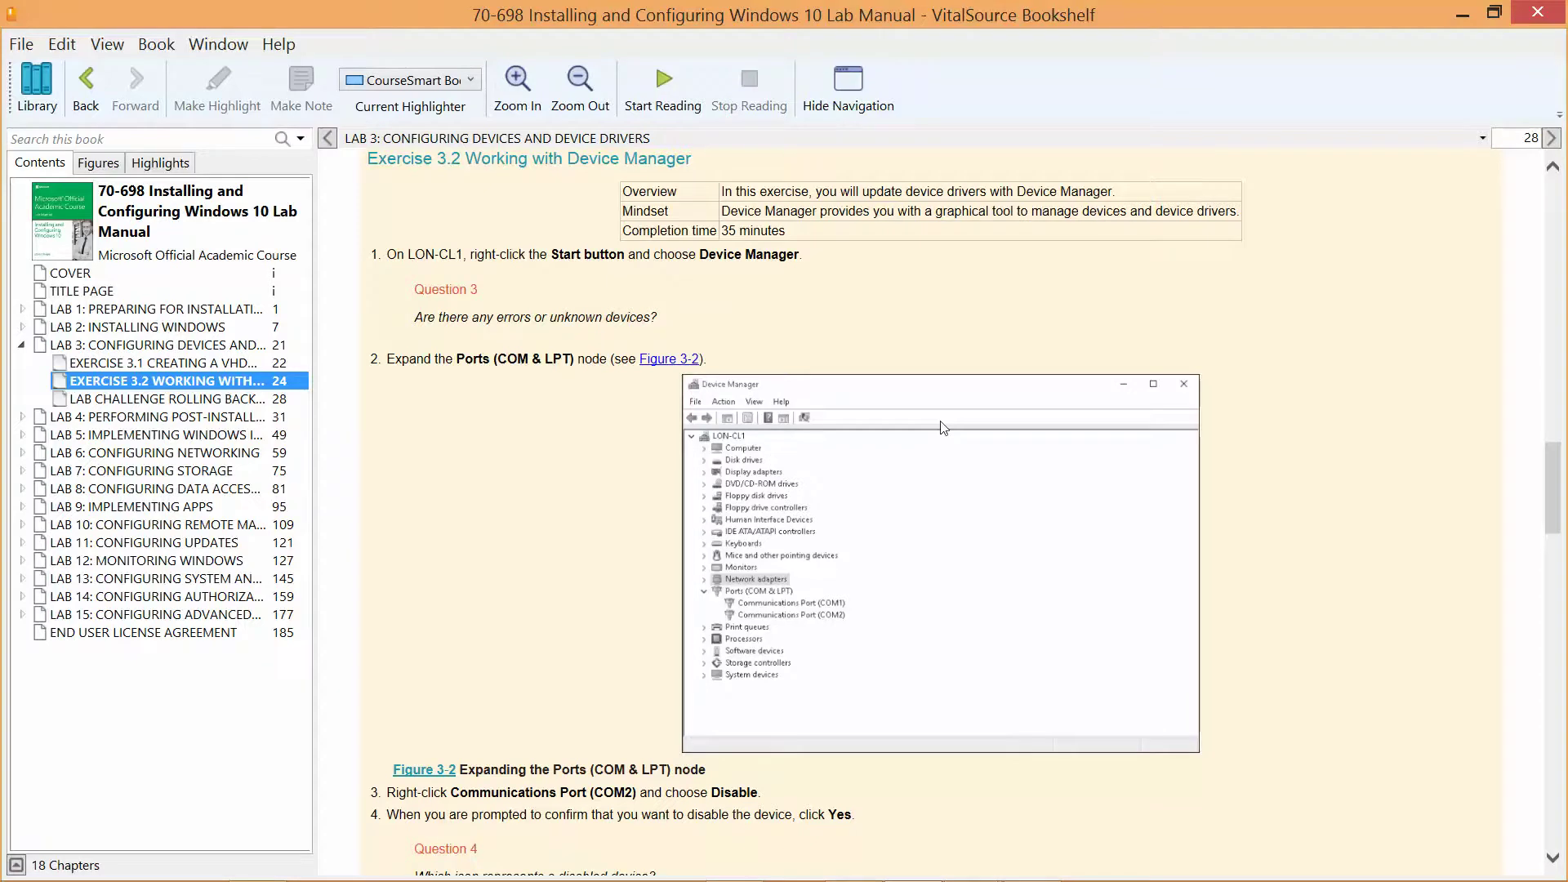
# Step: Minimize the lab manual and the LON-DC1 virtual machine window
pyautogui.click(1462, 14)
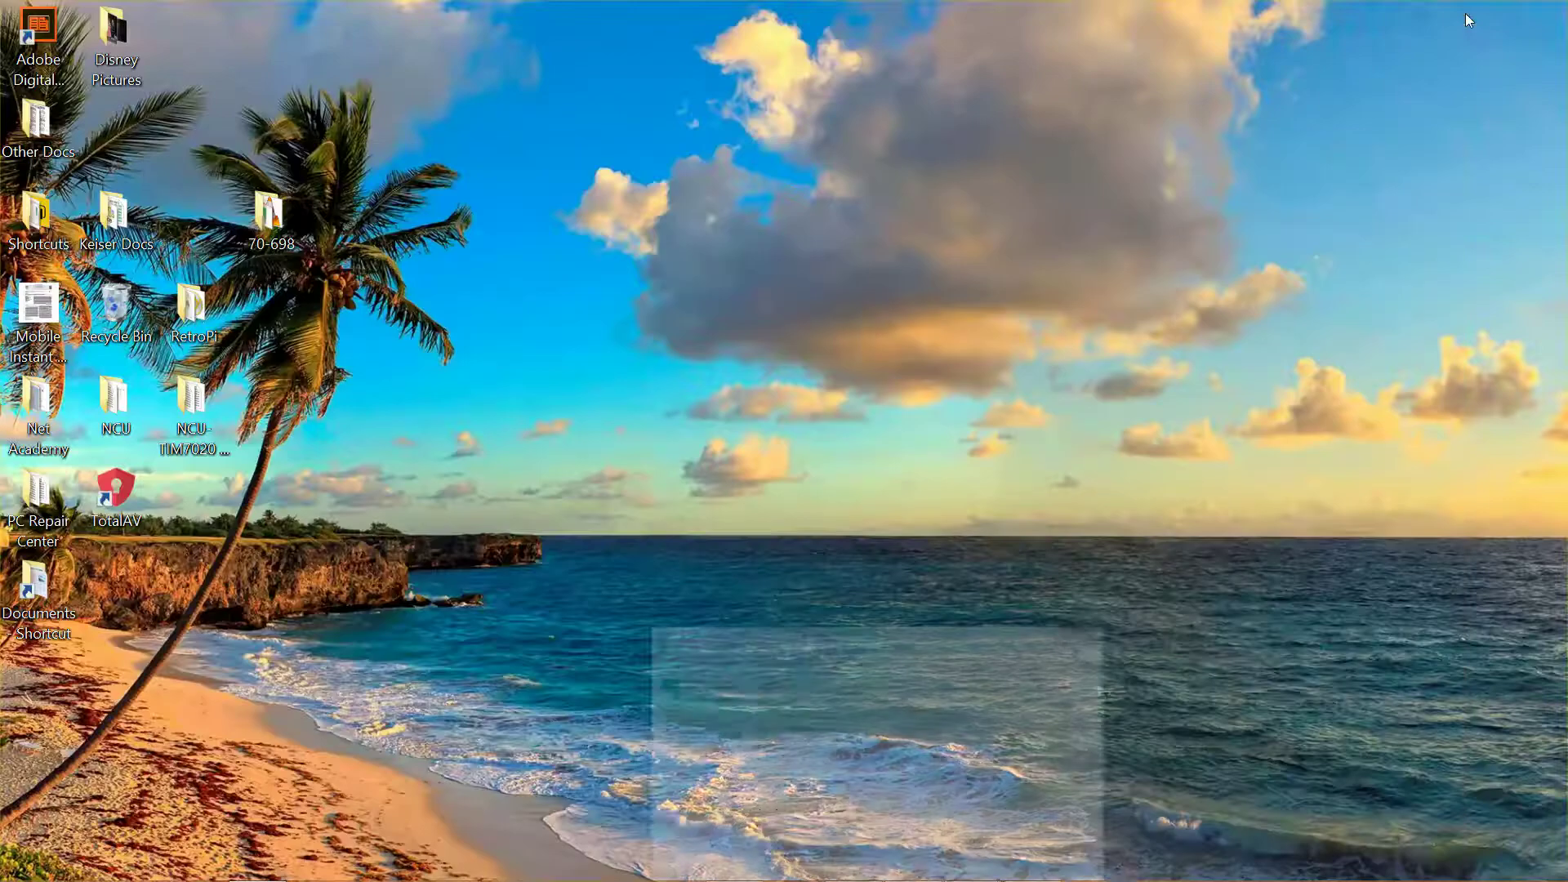
pyautogui.moveTo(1007, 874)
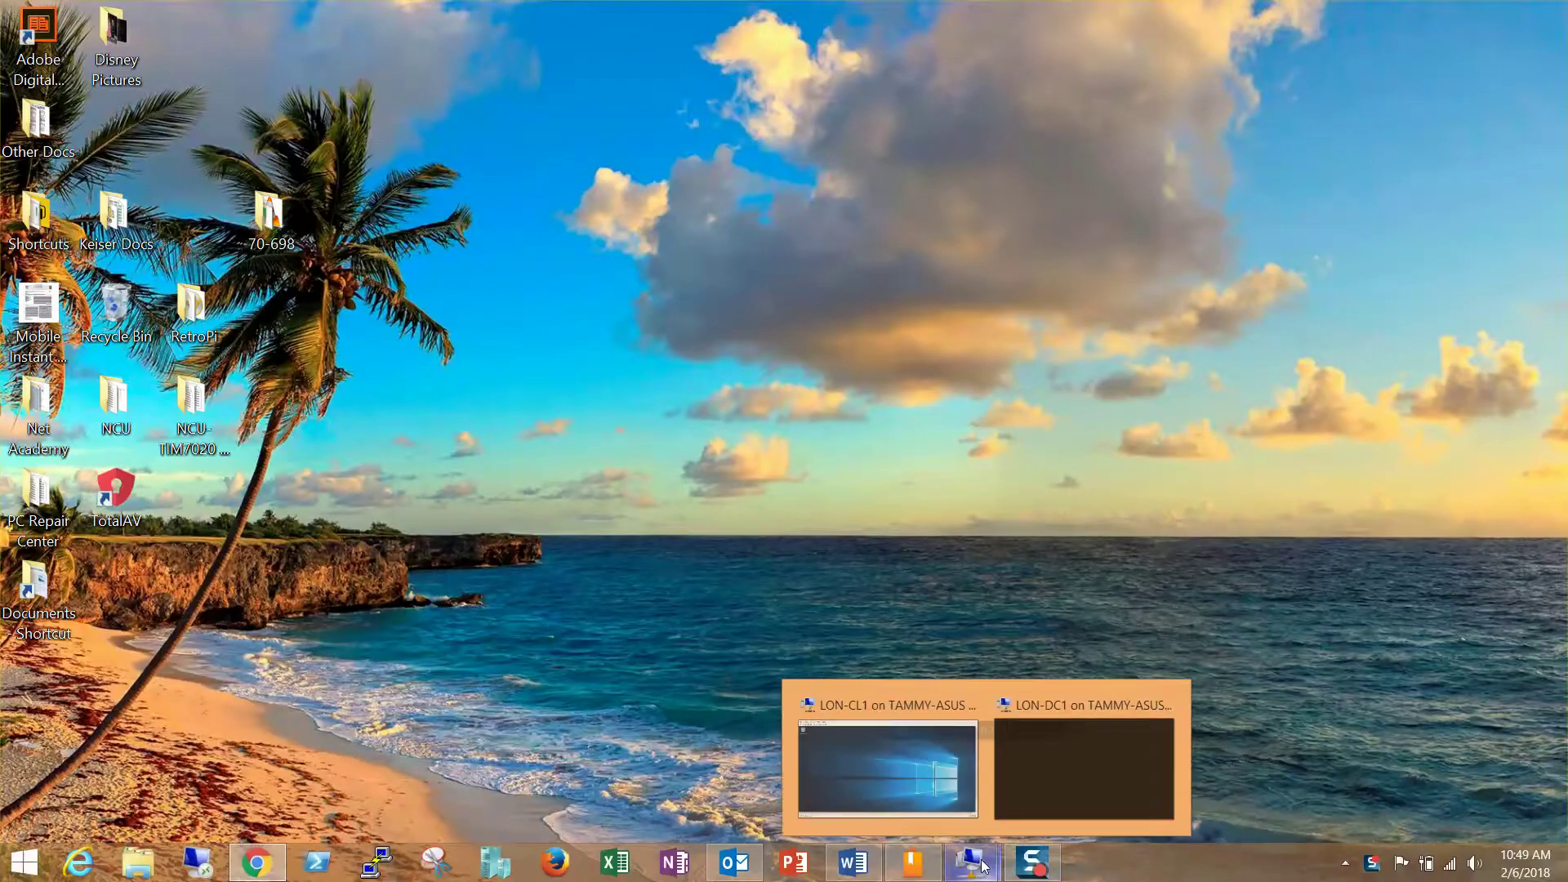
pyautogui.moveTo(1071, 763)
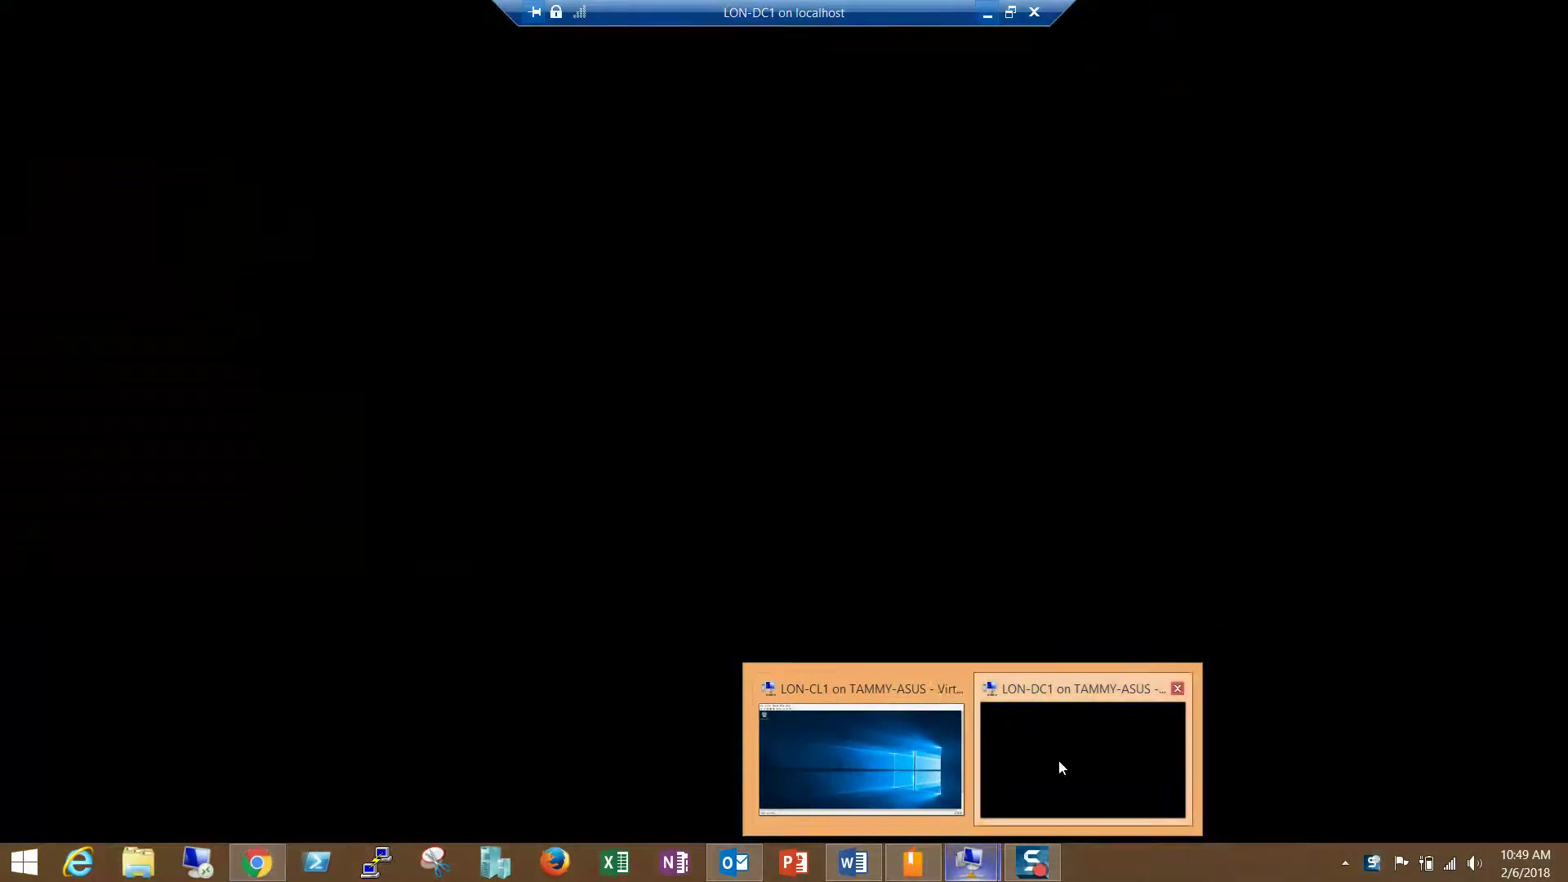
pyautogui.click(1060, 762)
pyautogui.click(923, 445)
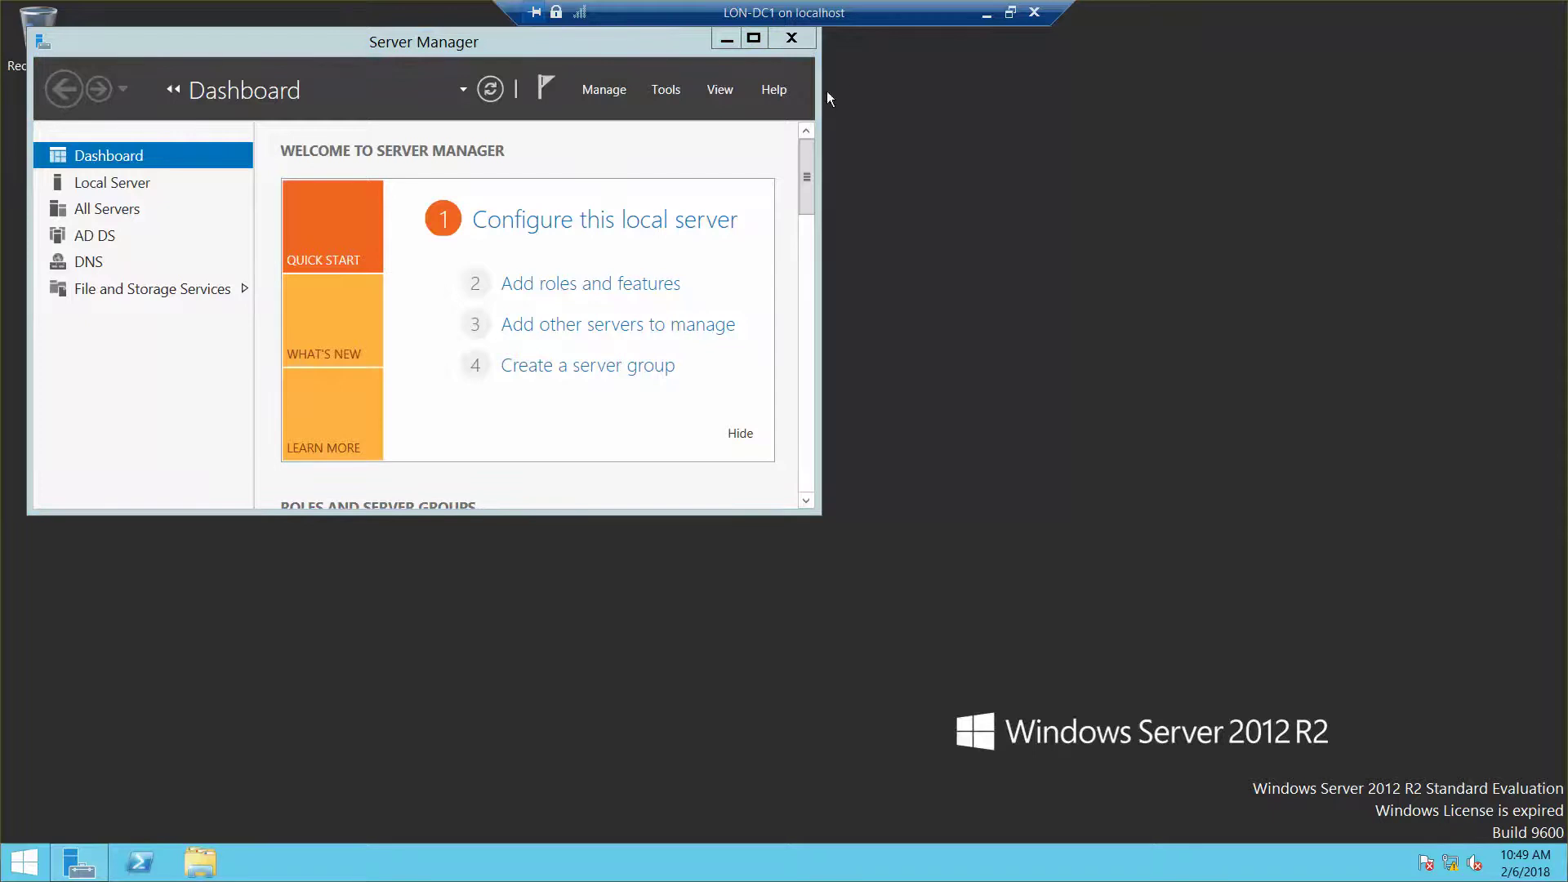
pyautogui.click(984, 13)
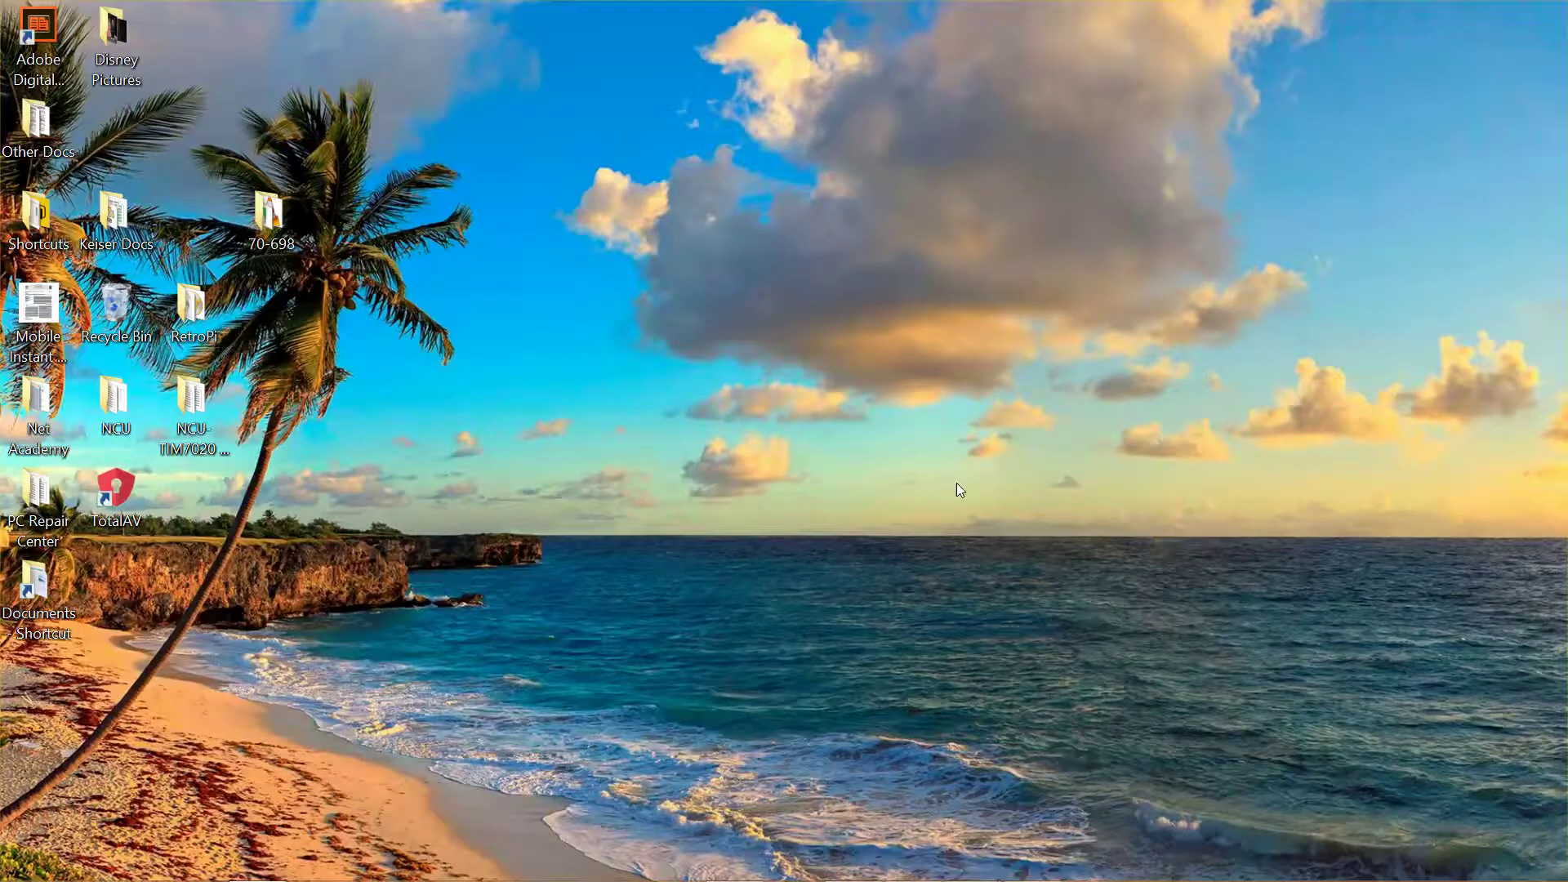
# Step: Bring up the LON-CL1 window, maximize it, and switch it to full screen
pyautogui.moveTo(970, 862)
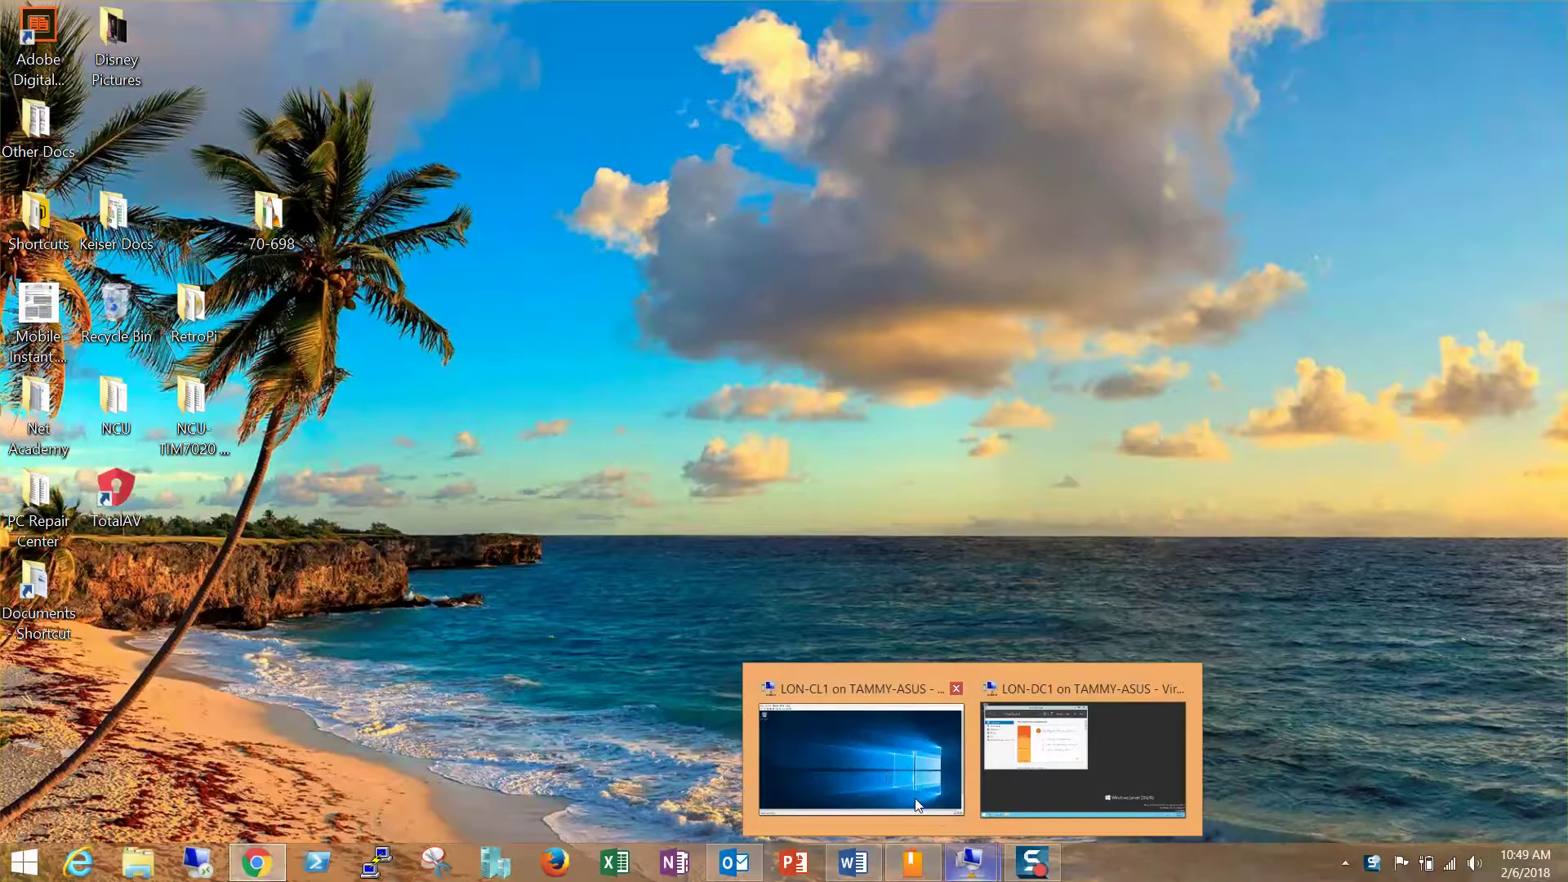
pyautogui.click(916, 804)
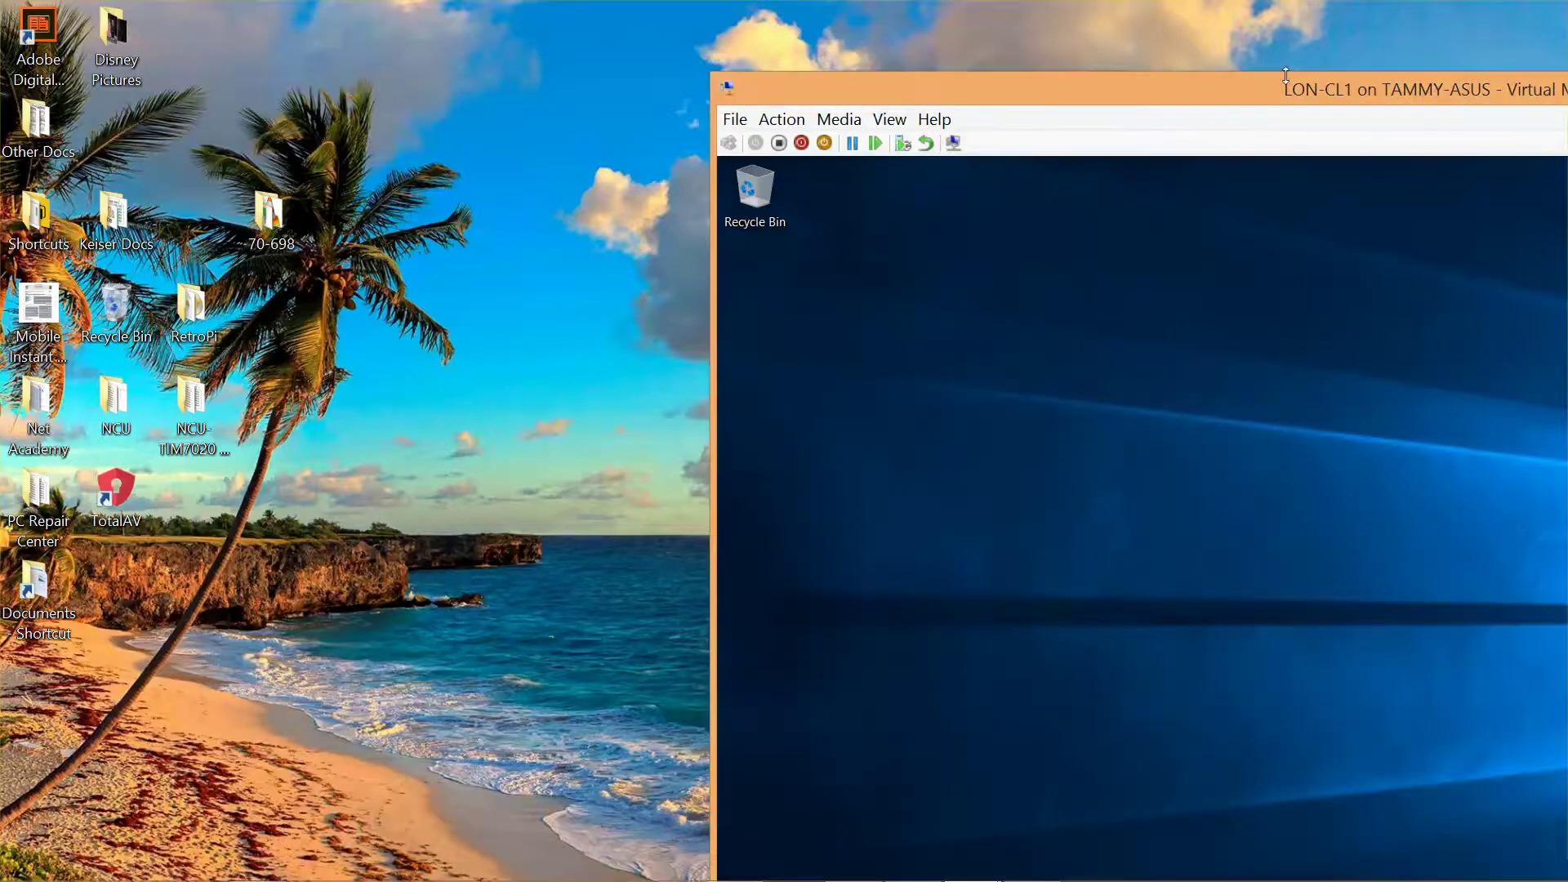
pyautogui.moveTo(1296, 86); pyautogui.dragTo(425, 8)
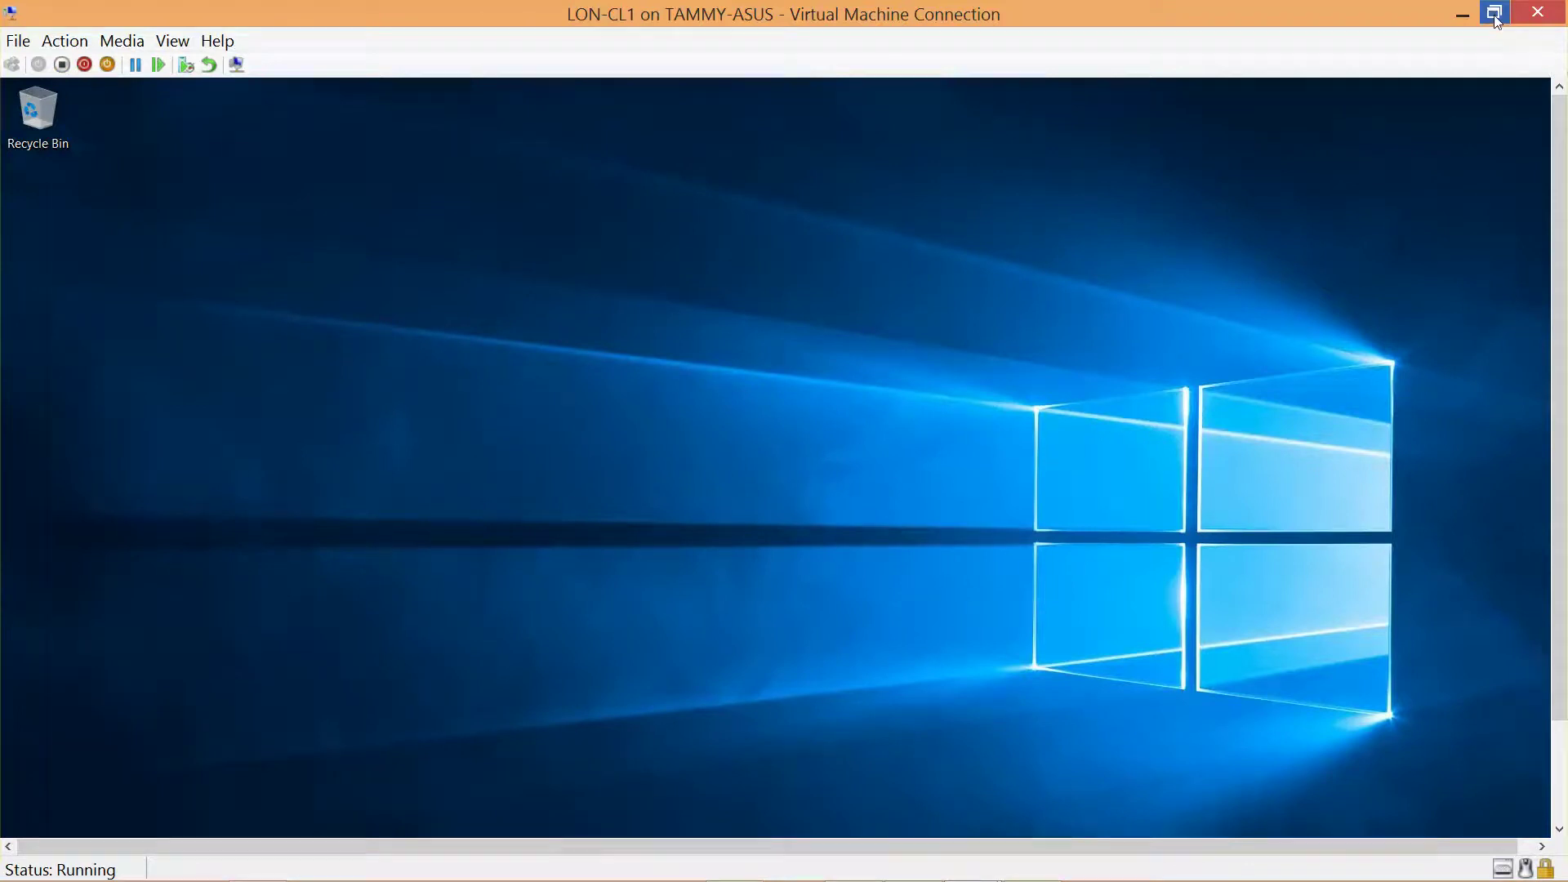
pyautogui.click(1454, 7)
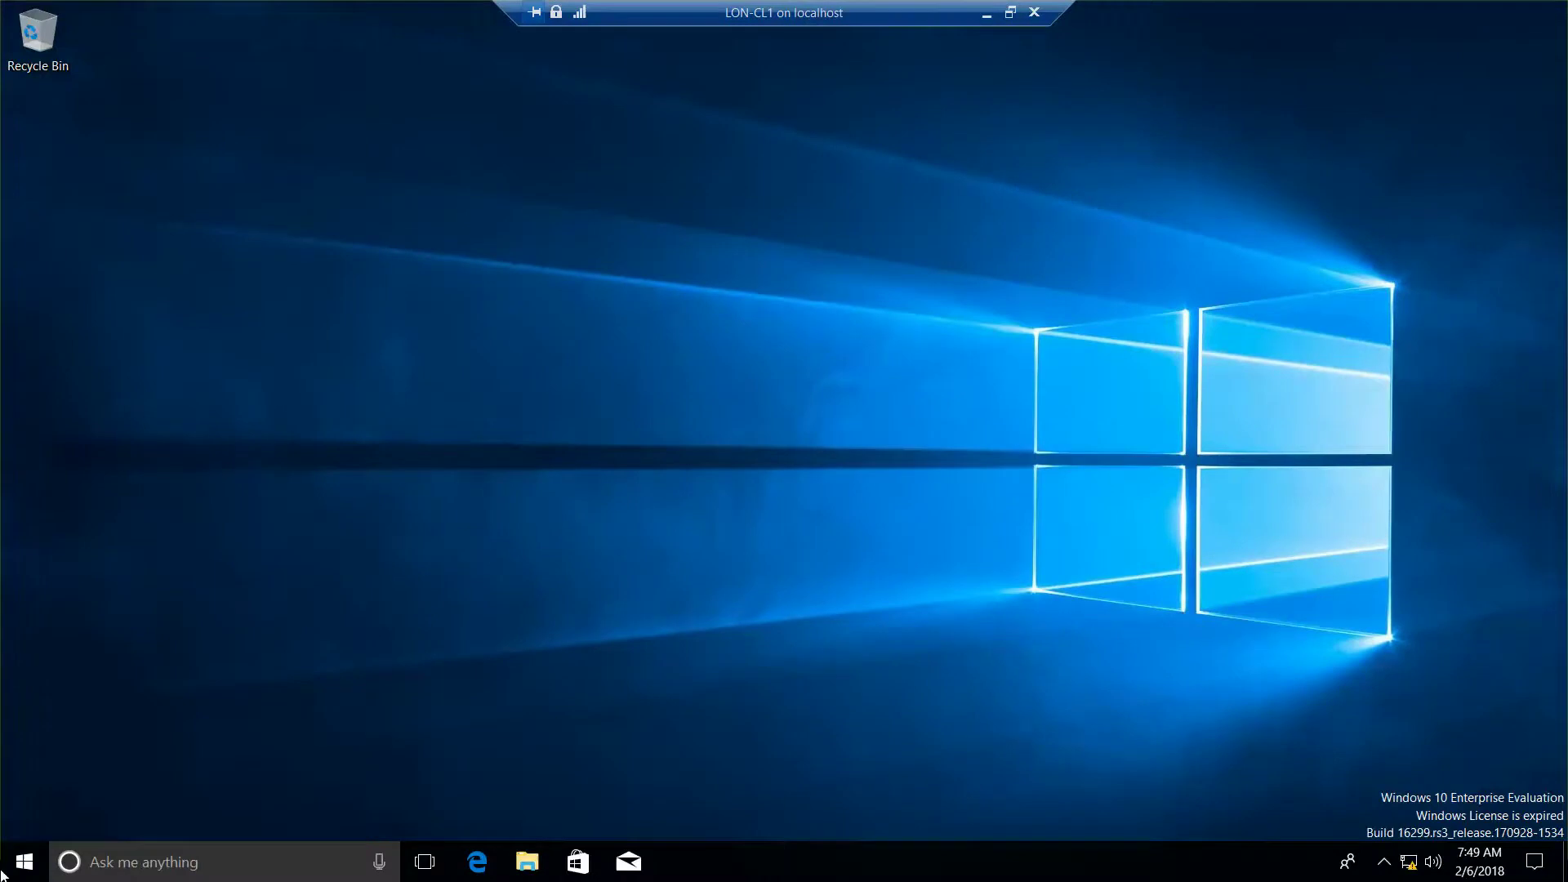
# Step: Launch Device Manager from the Start button's right-click menu
pyautogui.rightClick(31, 862)
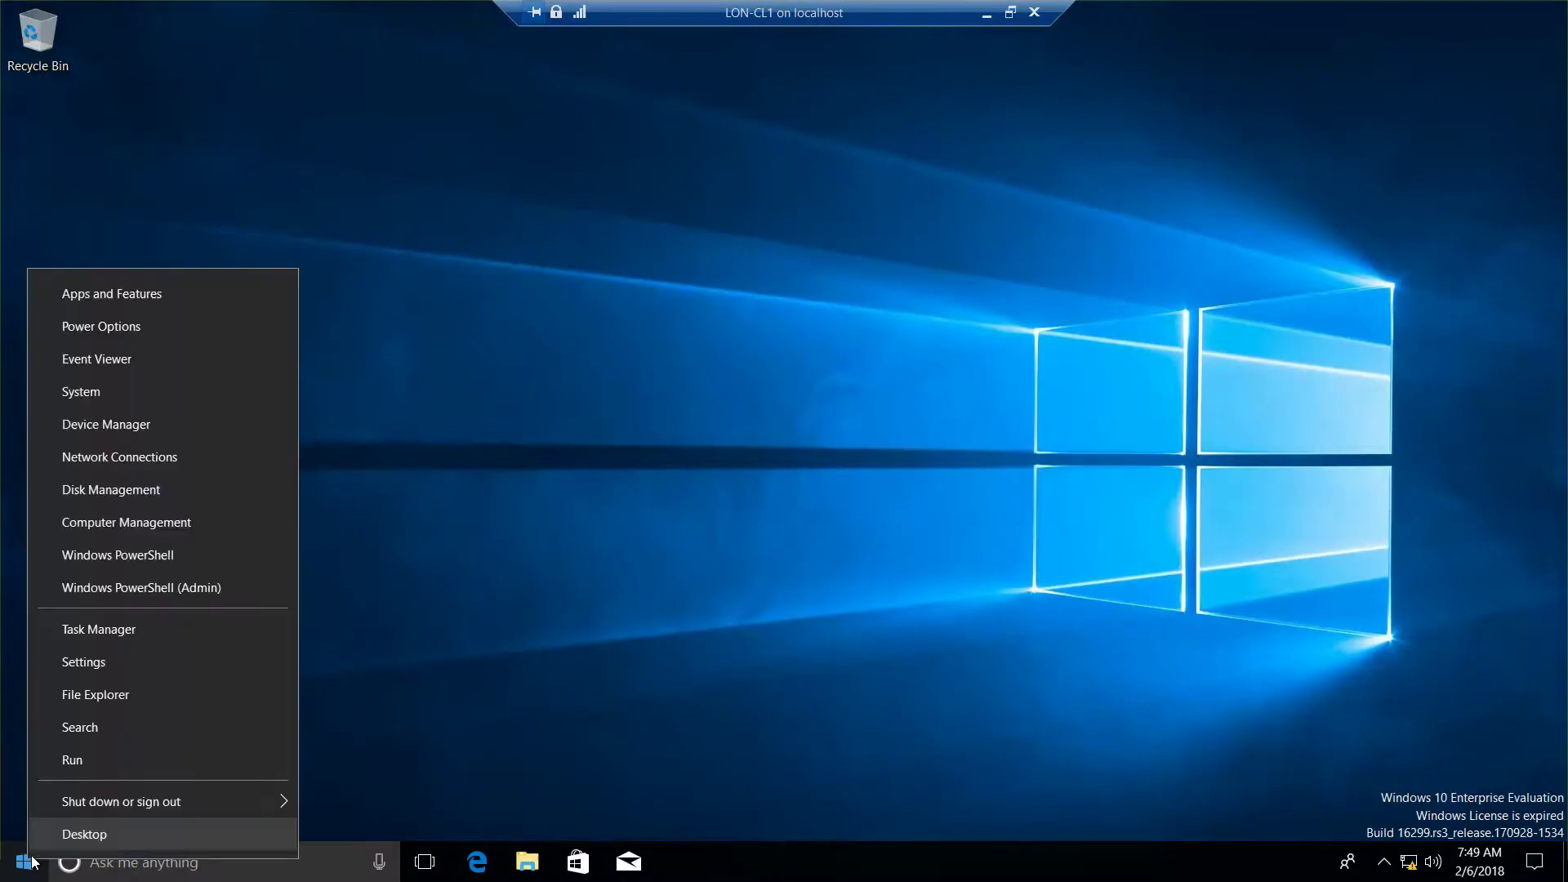
pyautogui.click(115, 434)
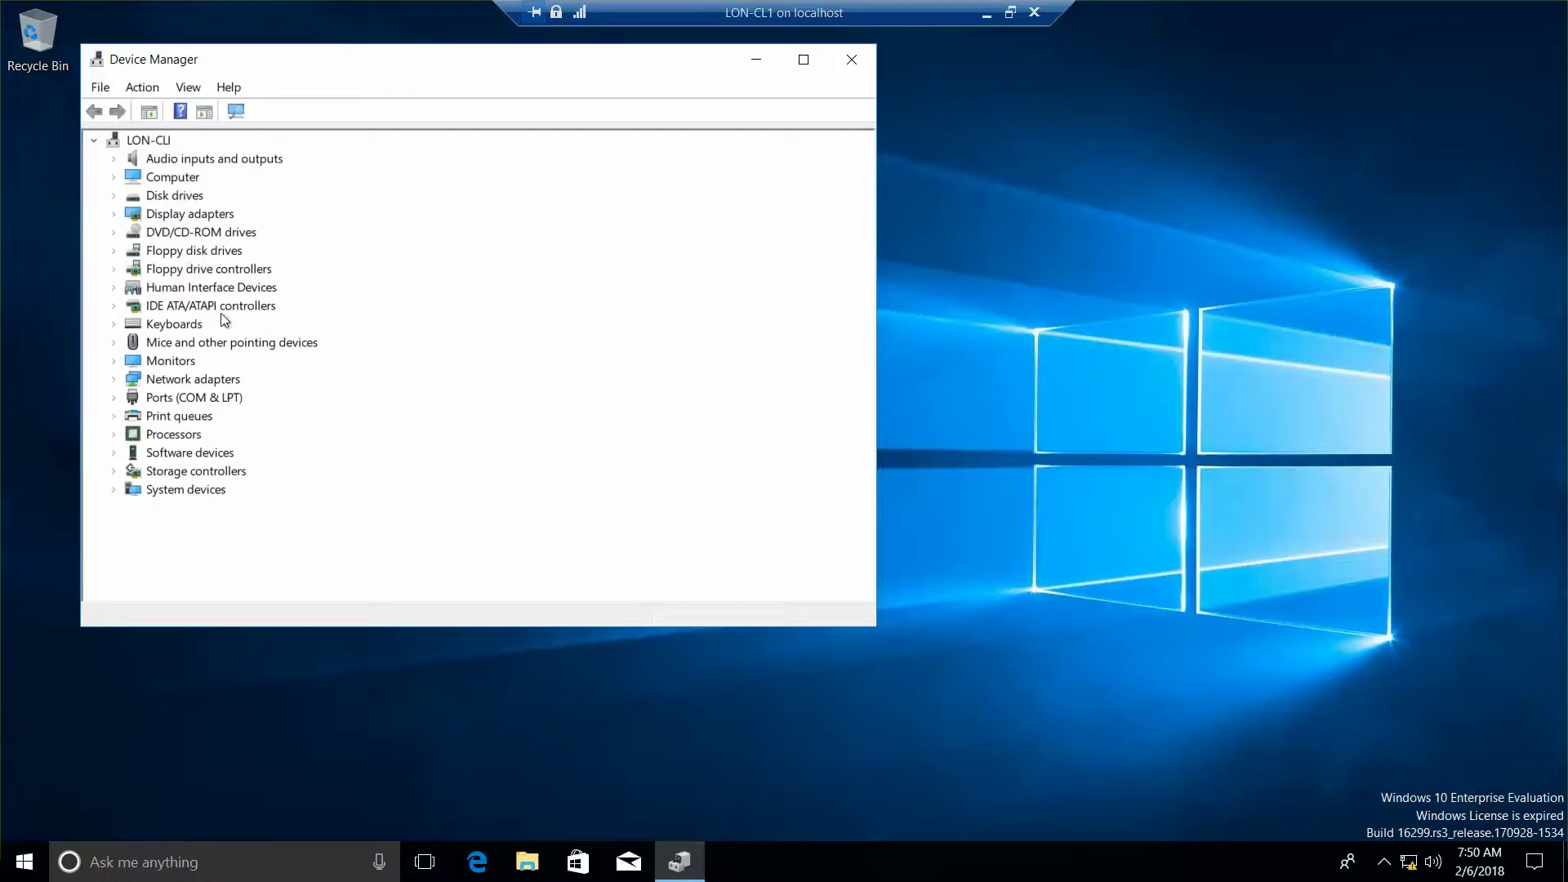
# Step: Under Ports (COM & LPT), disable Communications Port (COM2), confirm, then enable it again
pyautogui.click(169, 398)
pyautogui.click(113, 397)
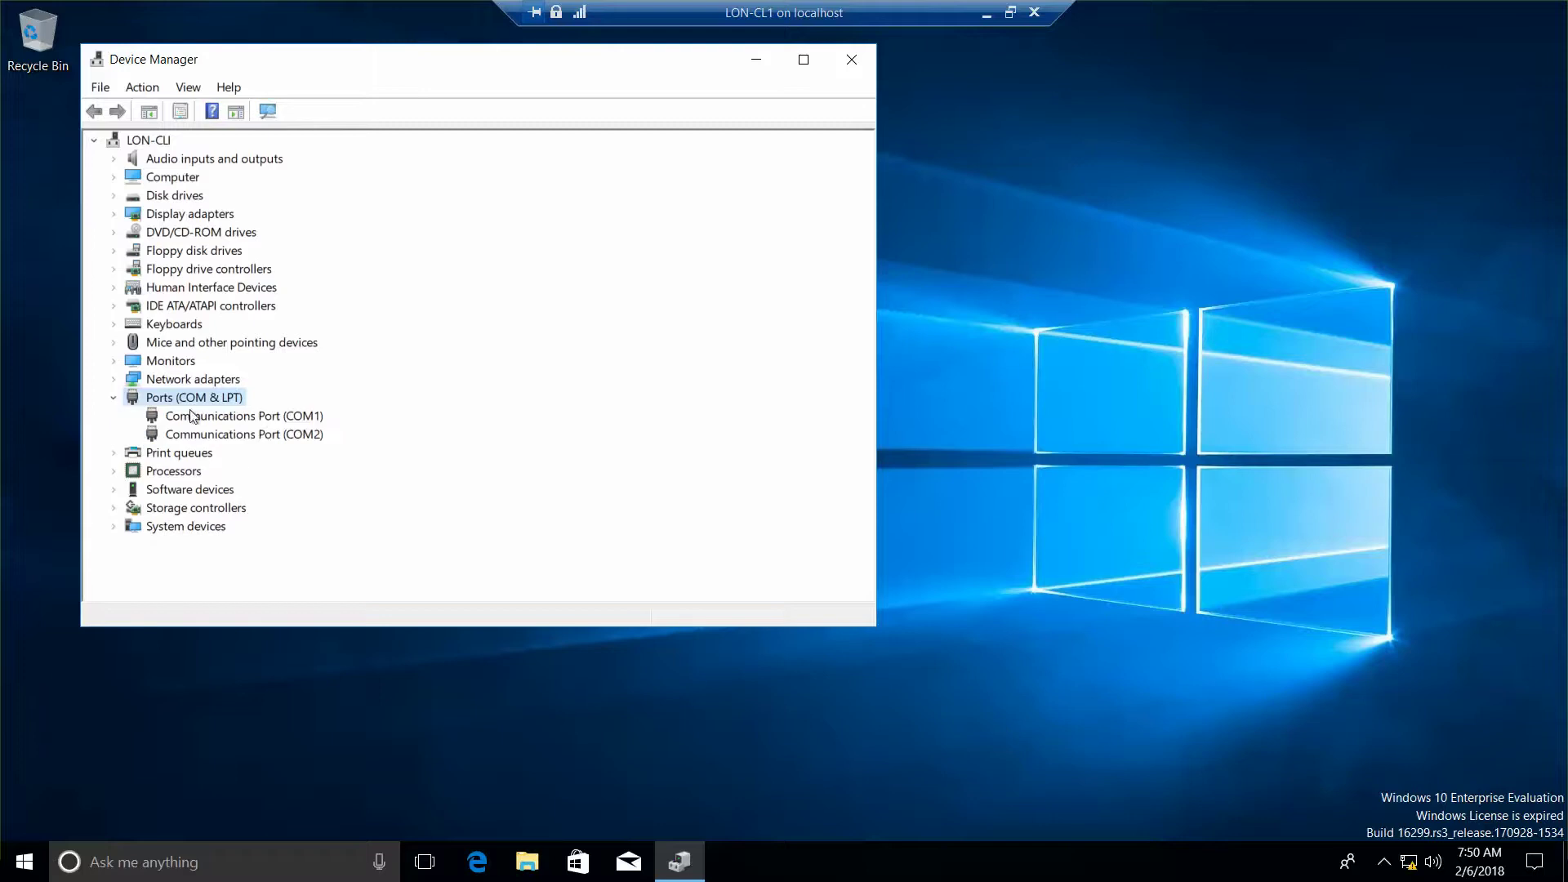
pyautogui.click(297, 437)
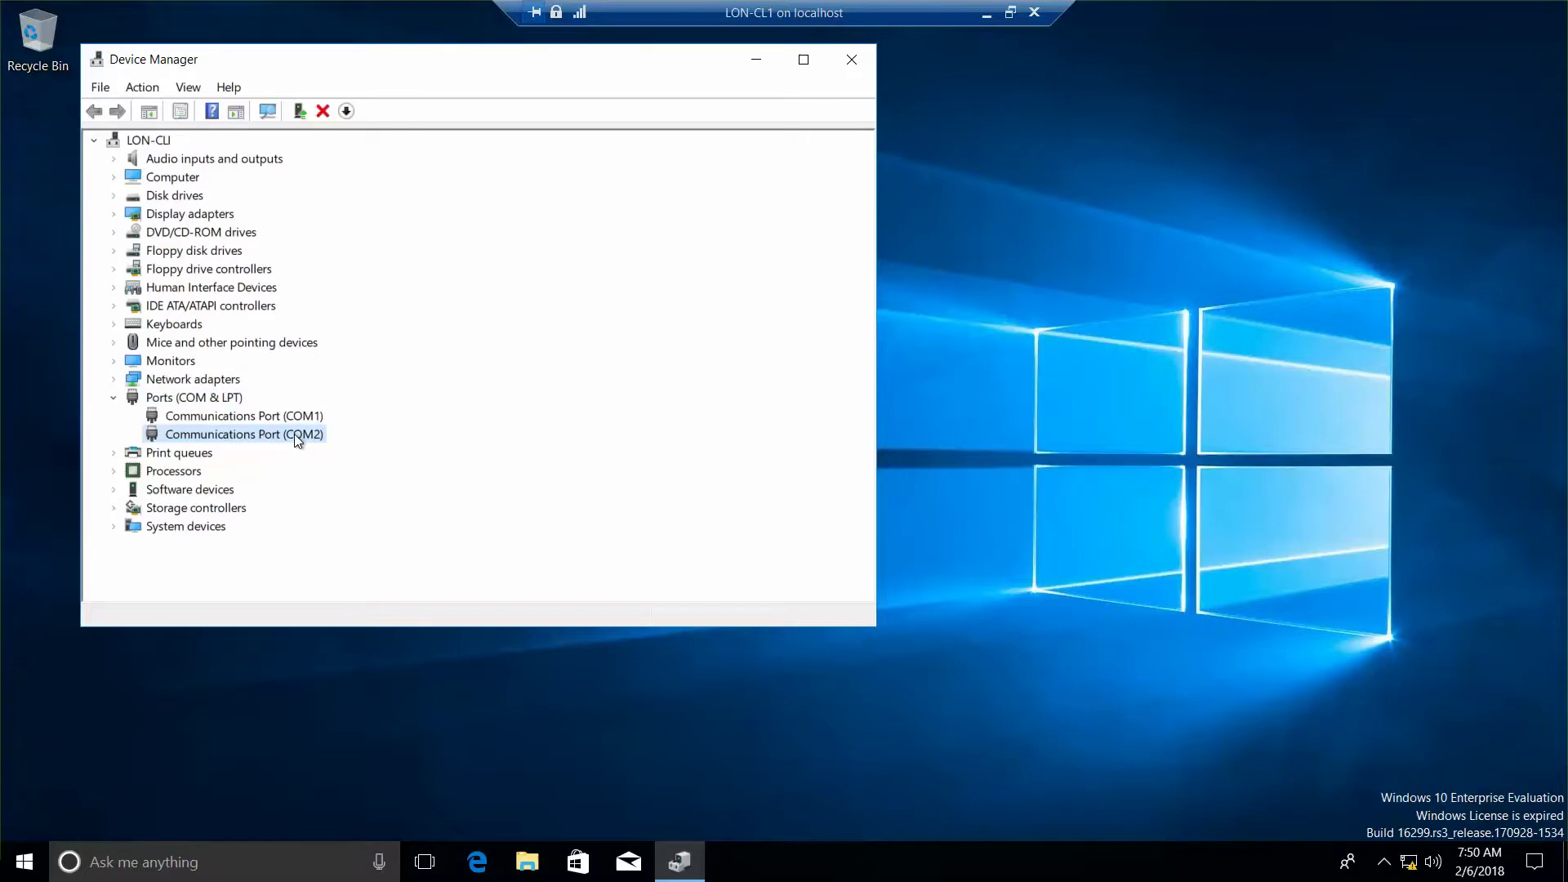
pyautogui.rightClick(296, 437)
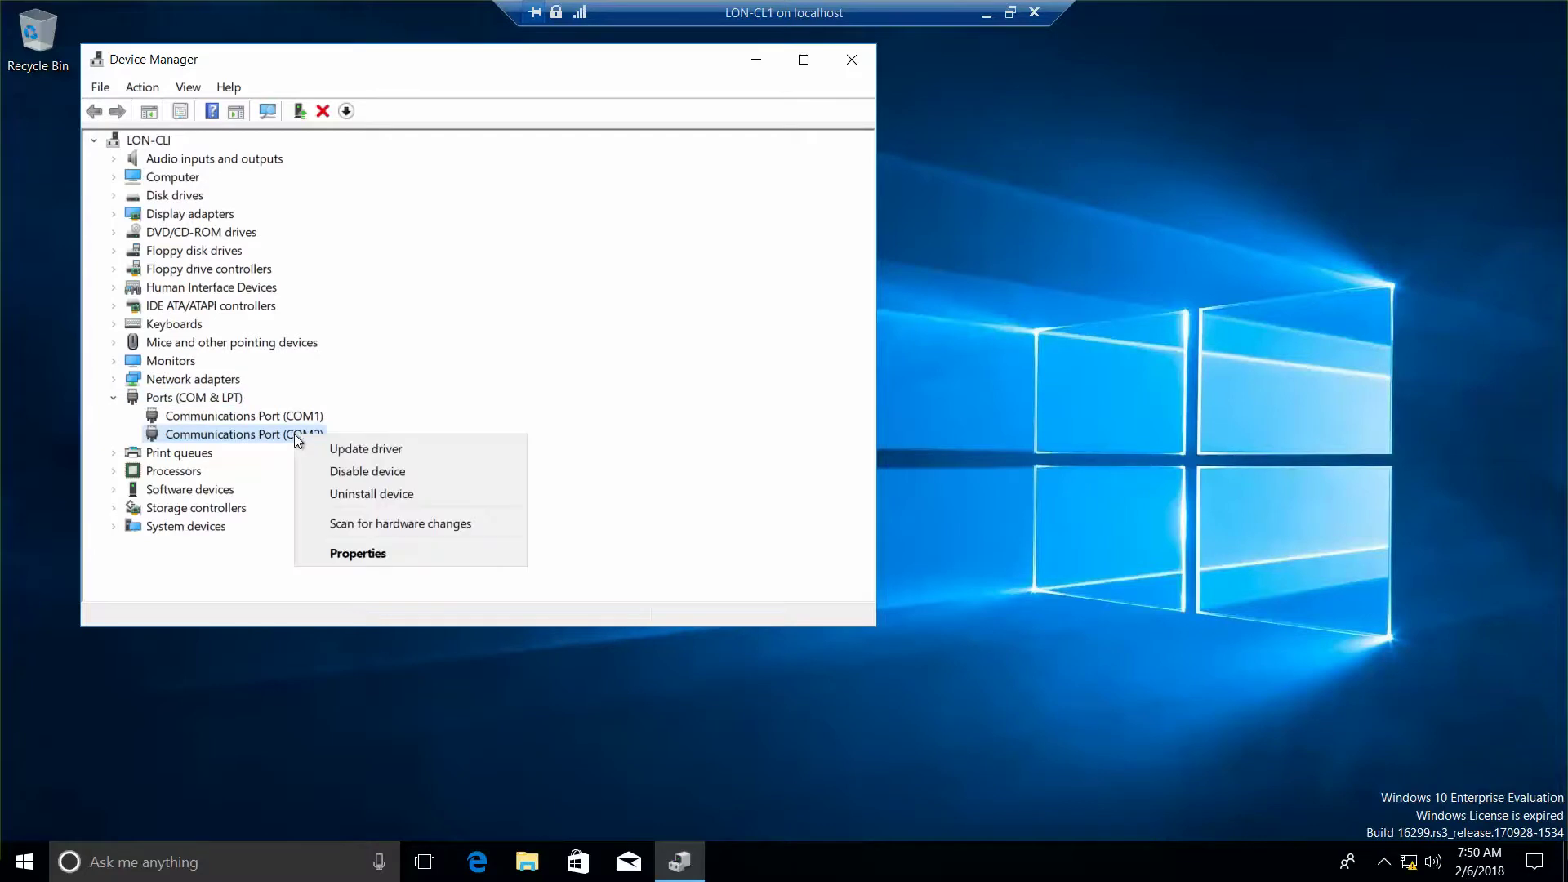
pyautogui.click(356, 470)
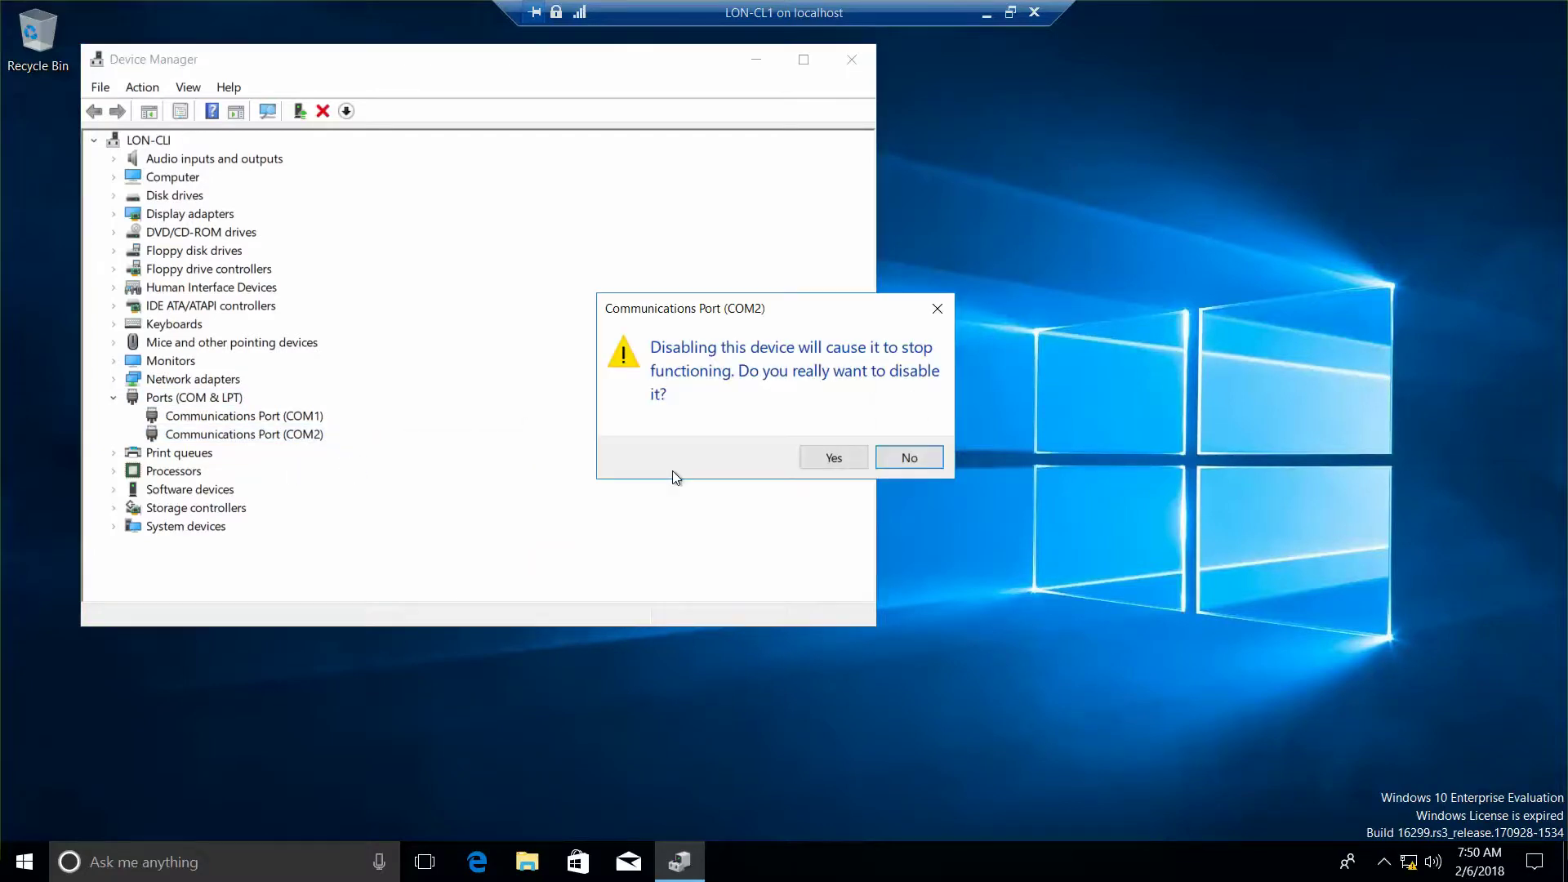
pyautogui.click(832, 457)
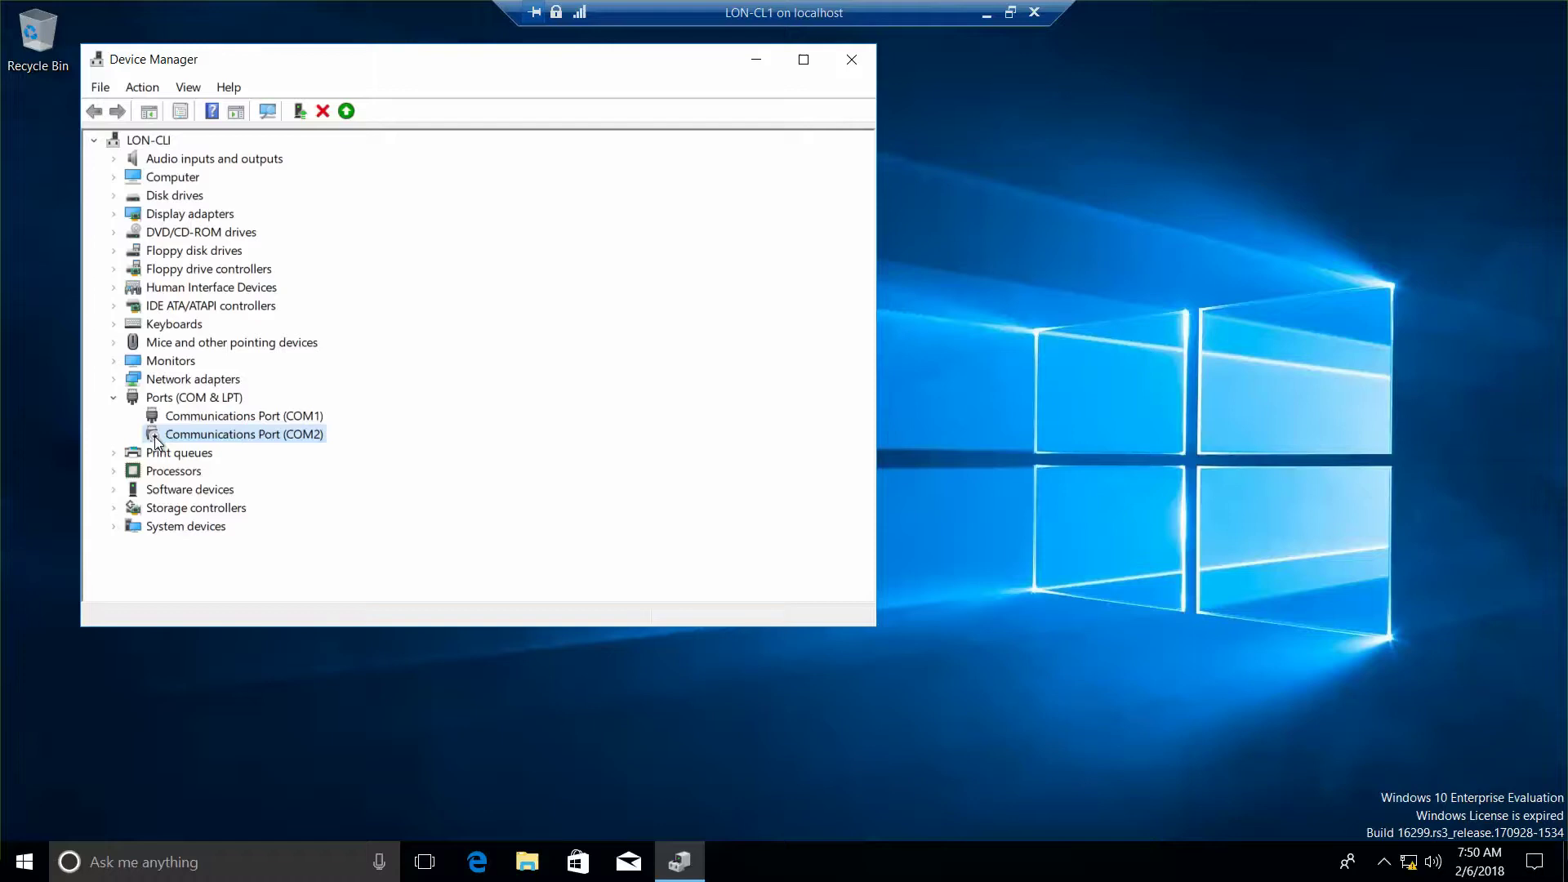
pyautogui.rightClick(247, 440)
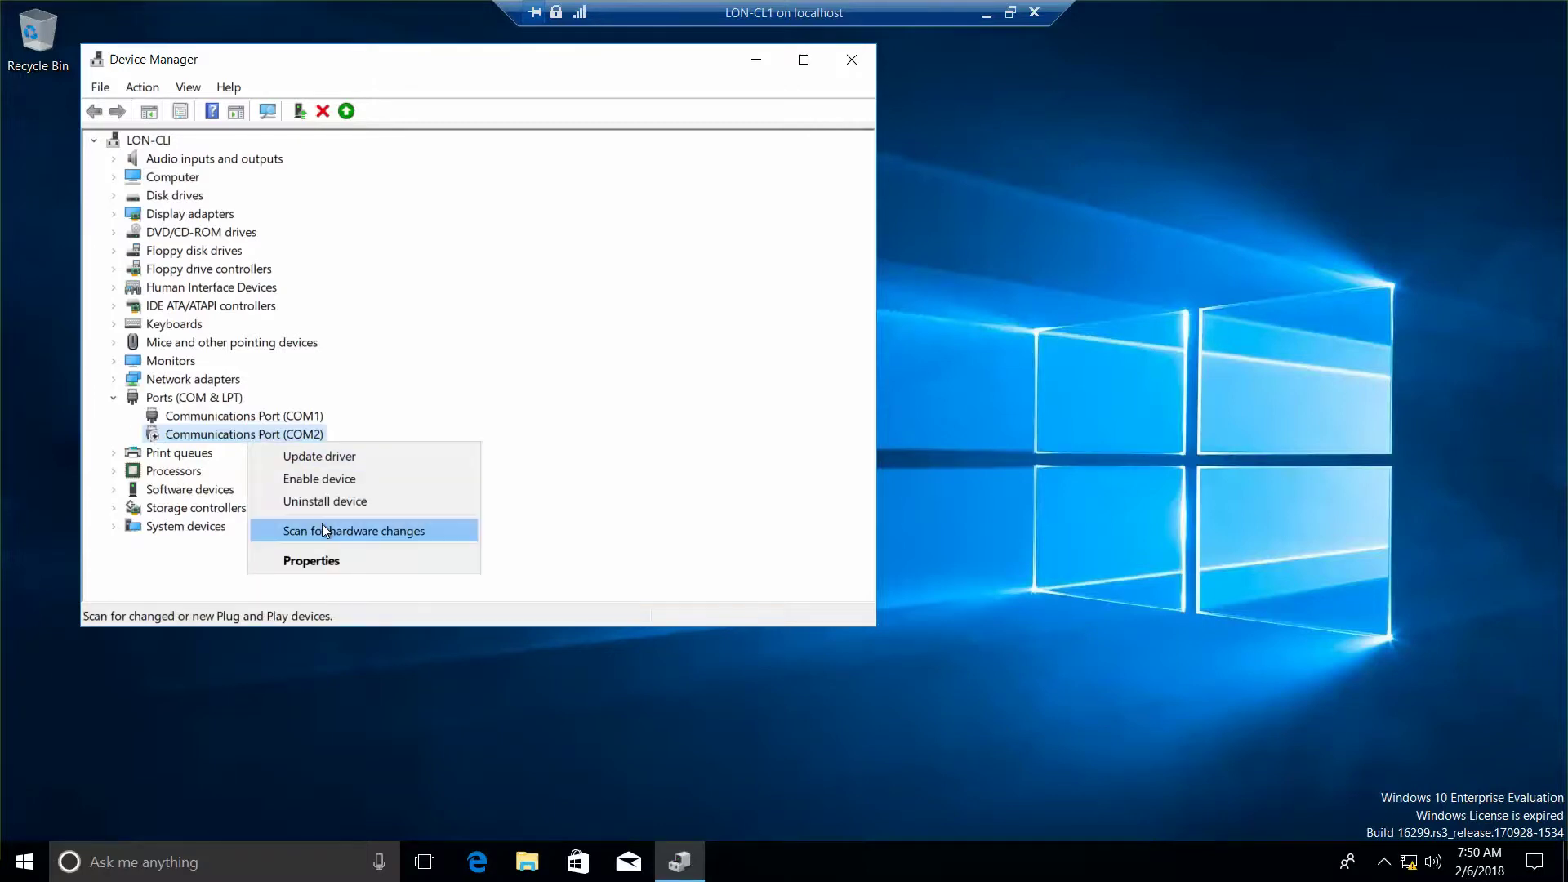
pyautogui.click(328, 475)
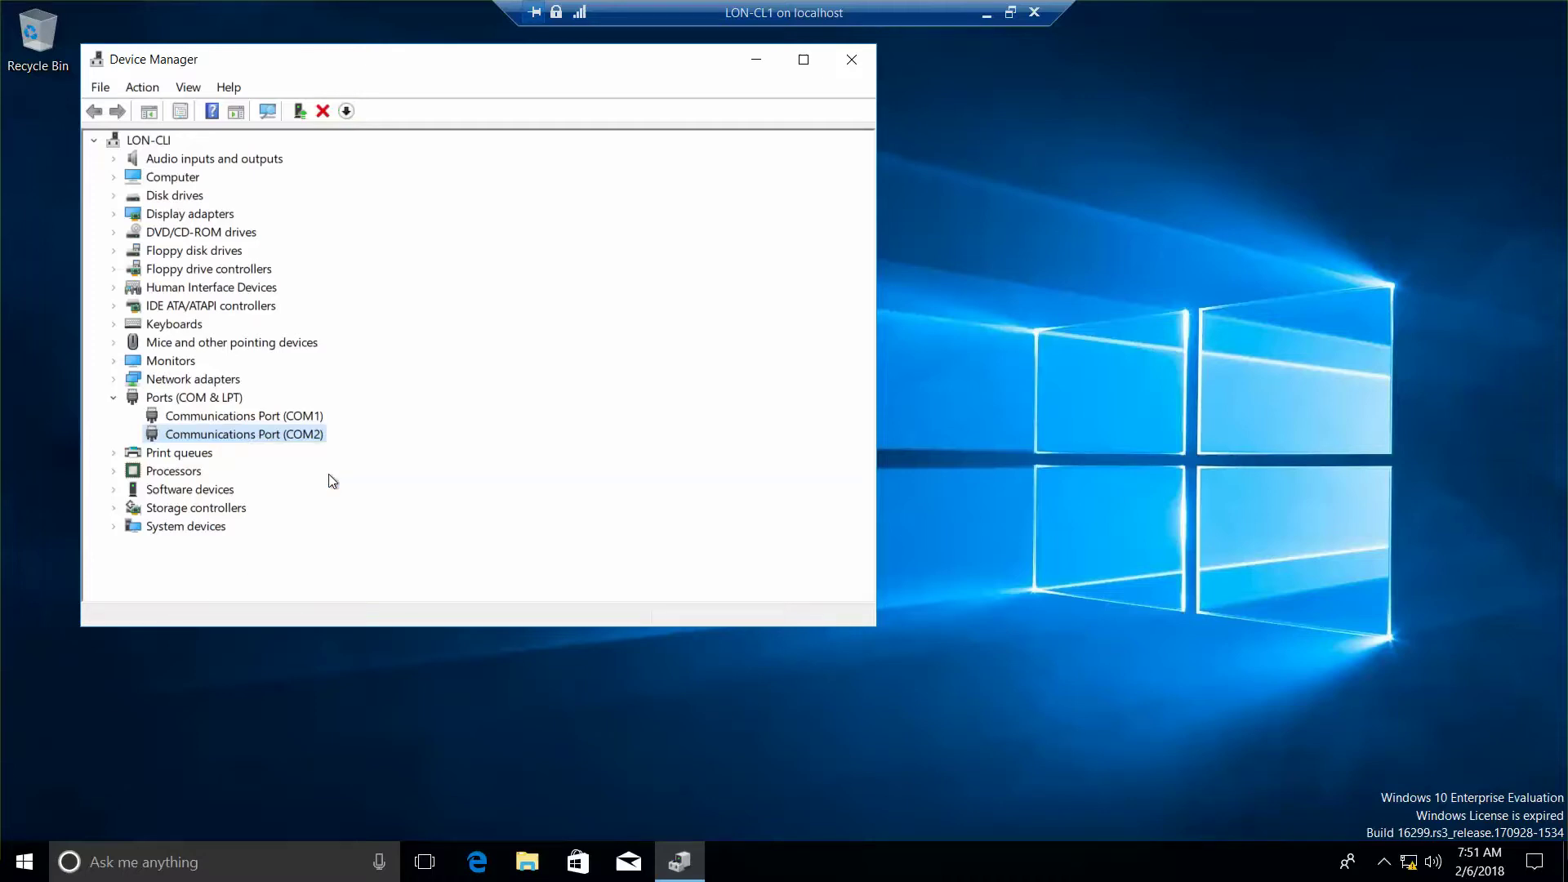
pyautogui.rightClick(296, 438)
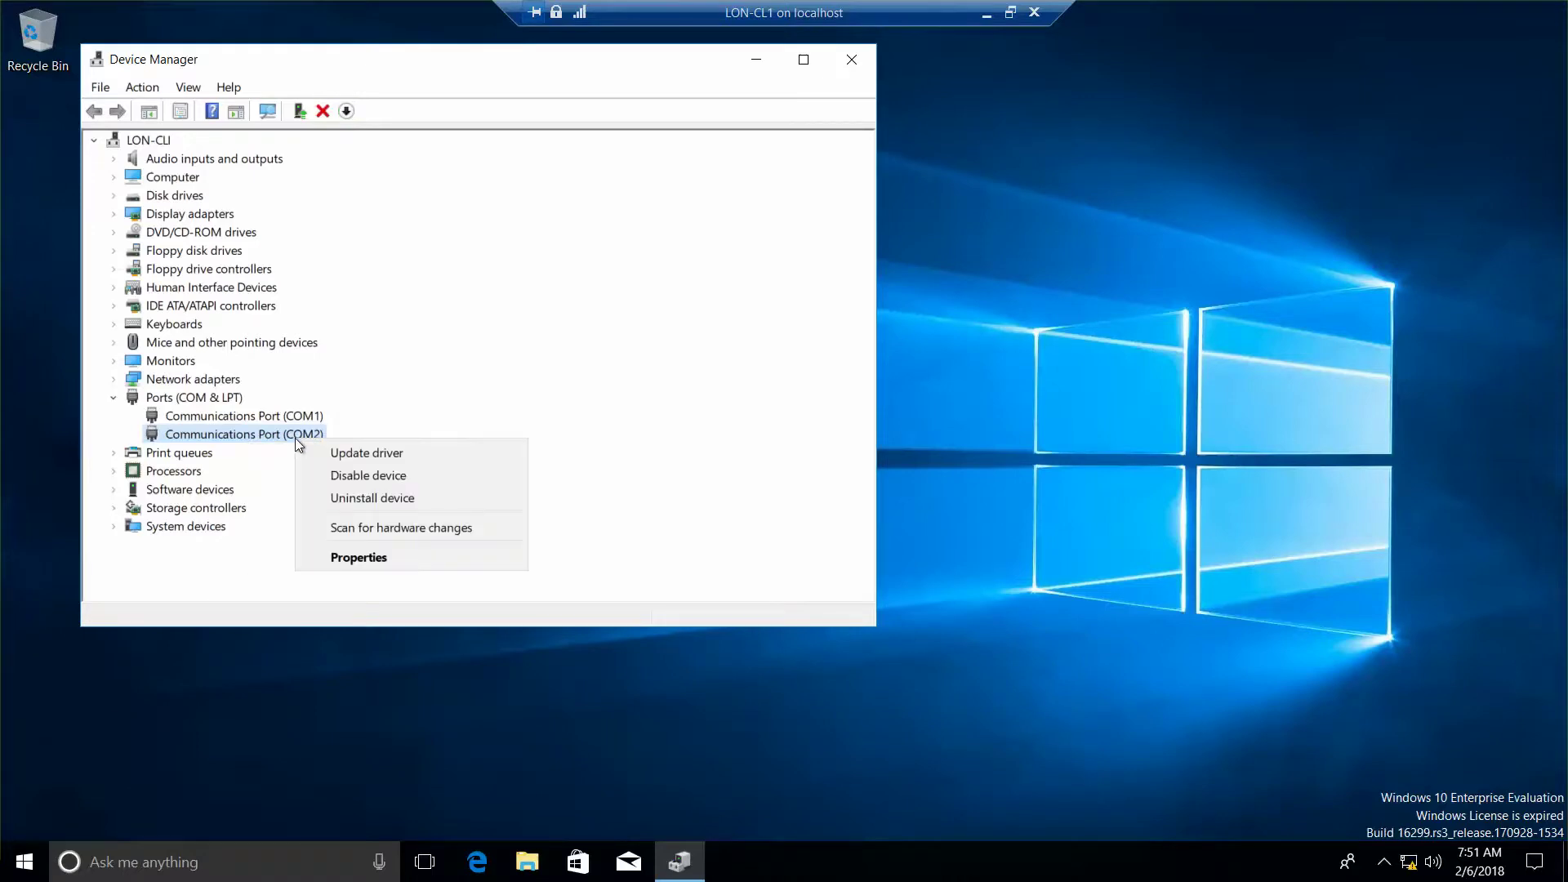
pyautogui.click(342, 565)
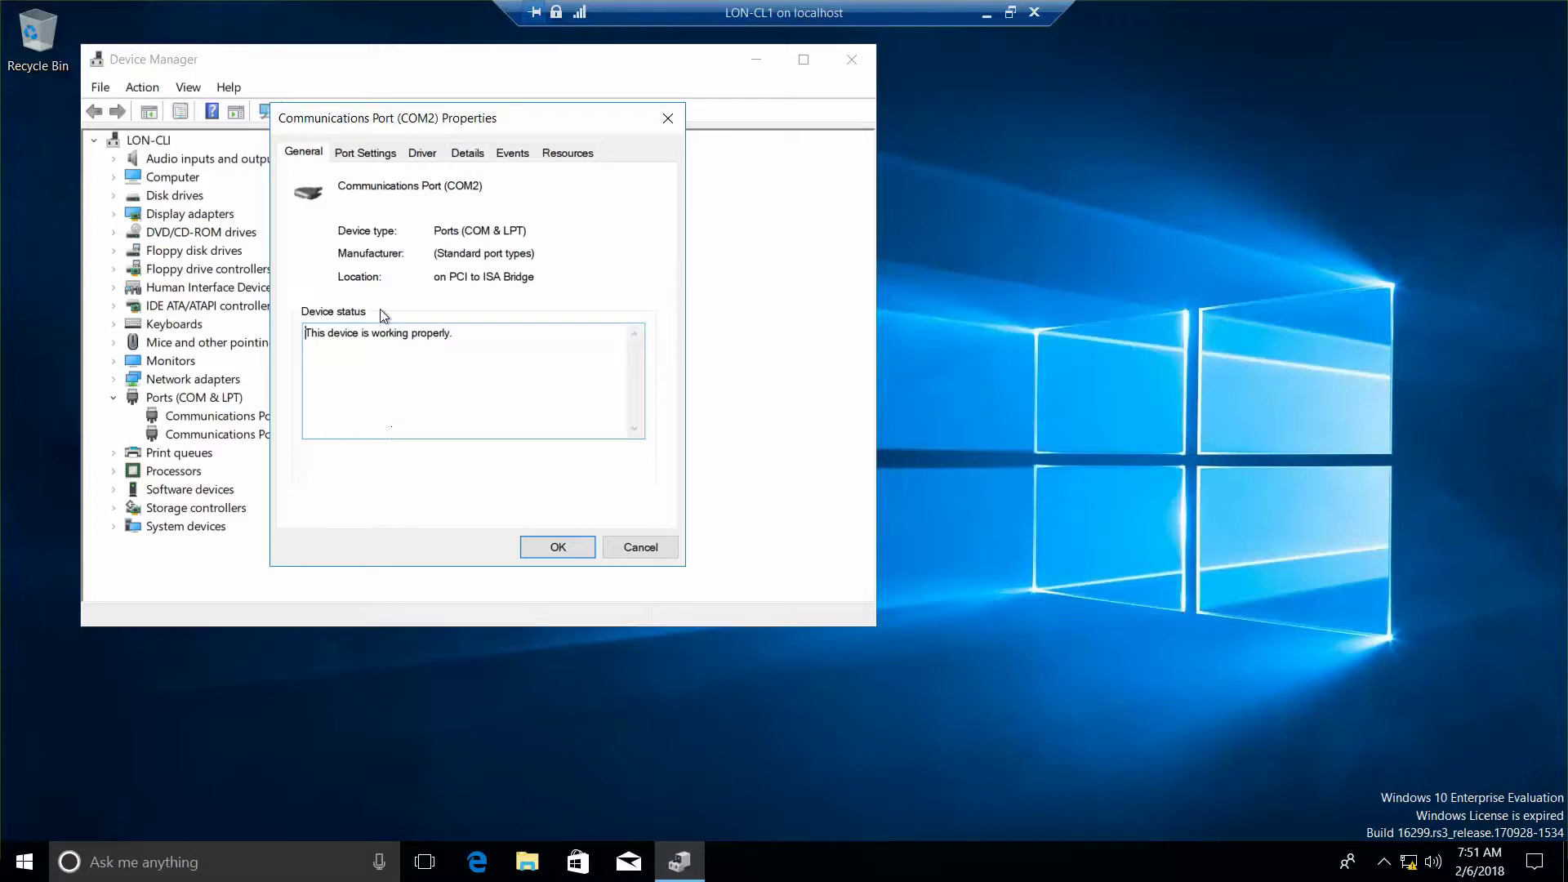
pyautogui.click(564, 154)
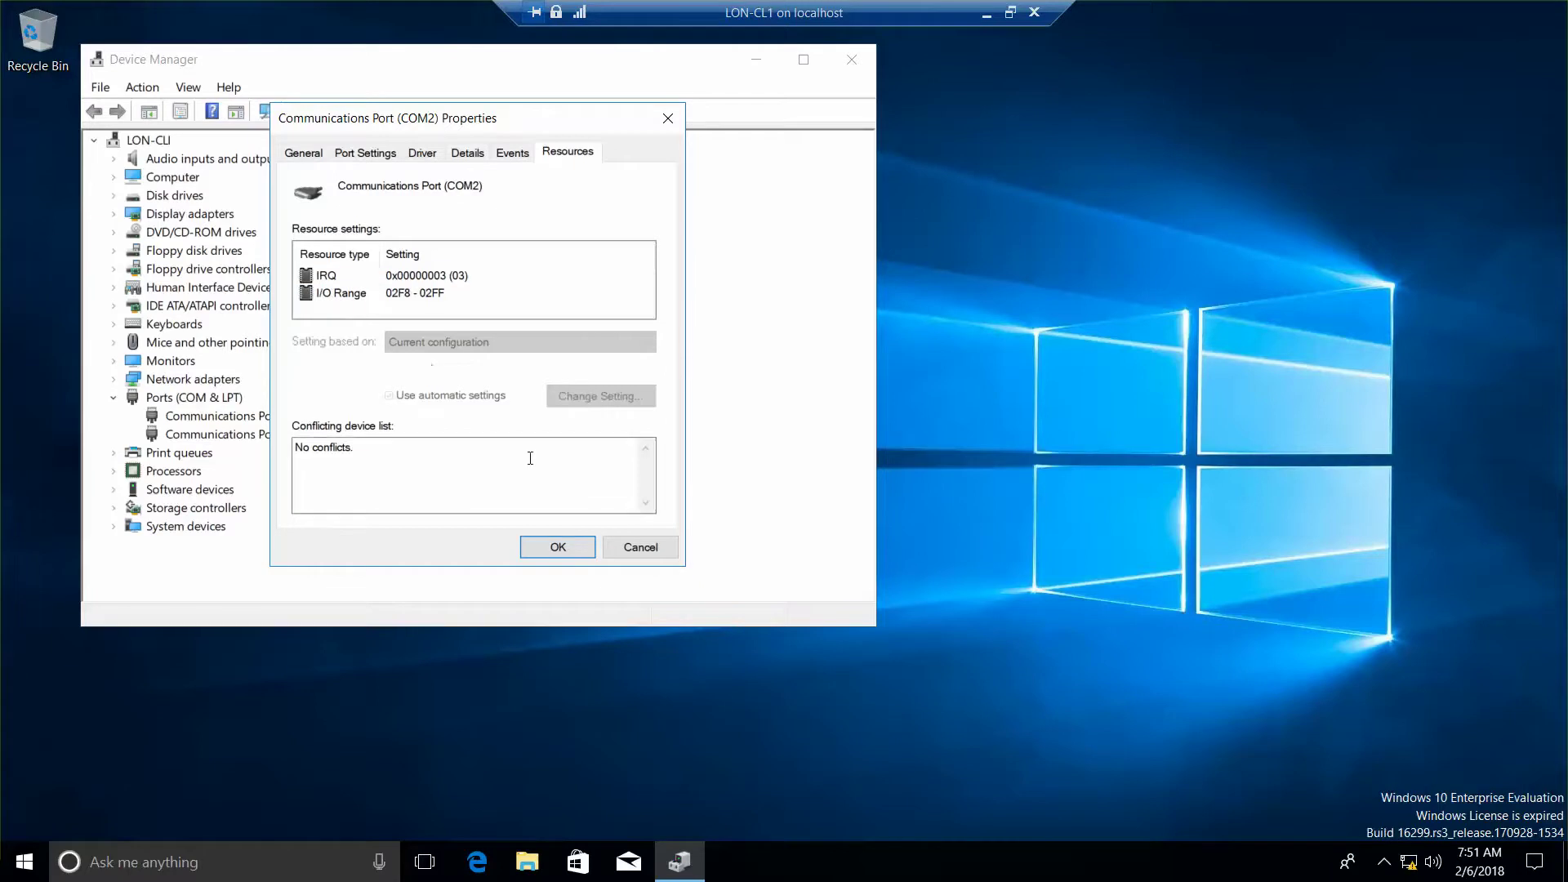
pyautogui.click(559, 547)
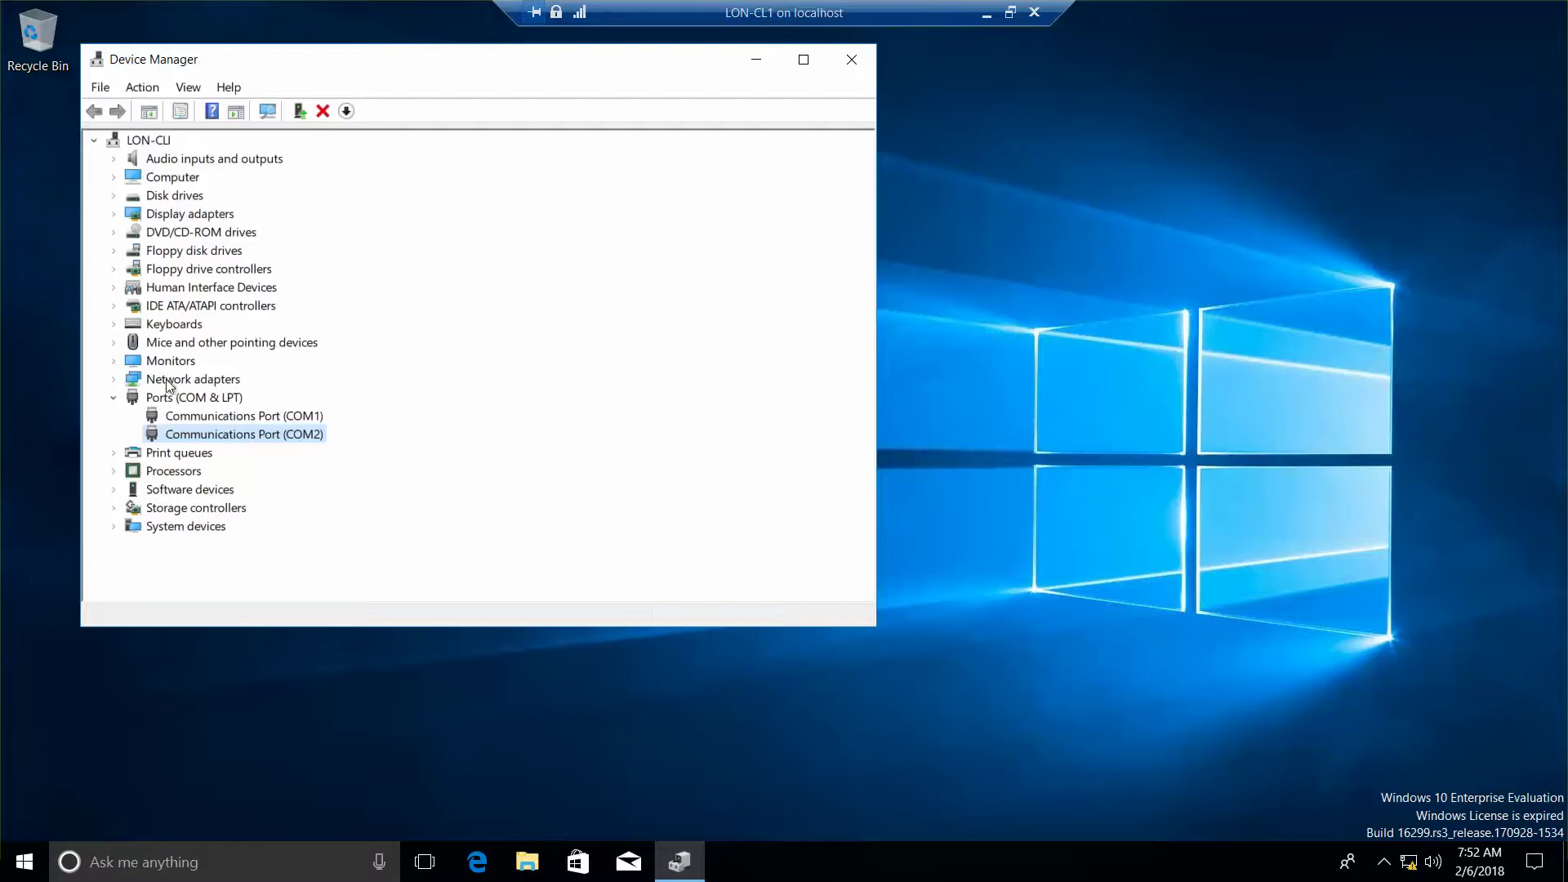
# Step: Show the Standard floppy disk controller's resources: IRQ 06, DMA 02, I/O 03F0-03F5 and 03F7-03F7
pyautogui.click(114, 269)
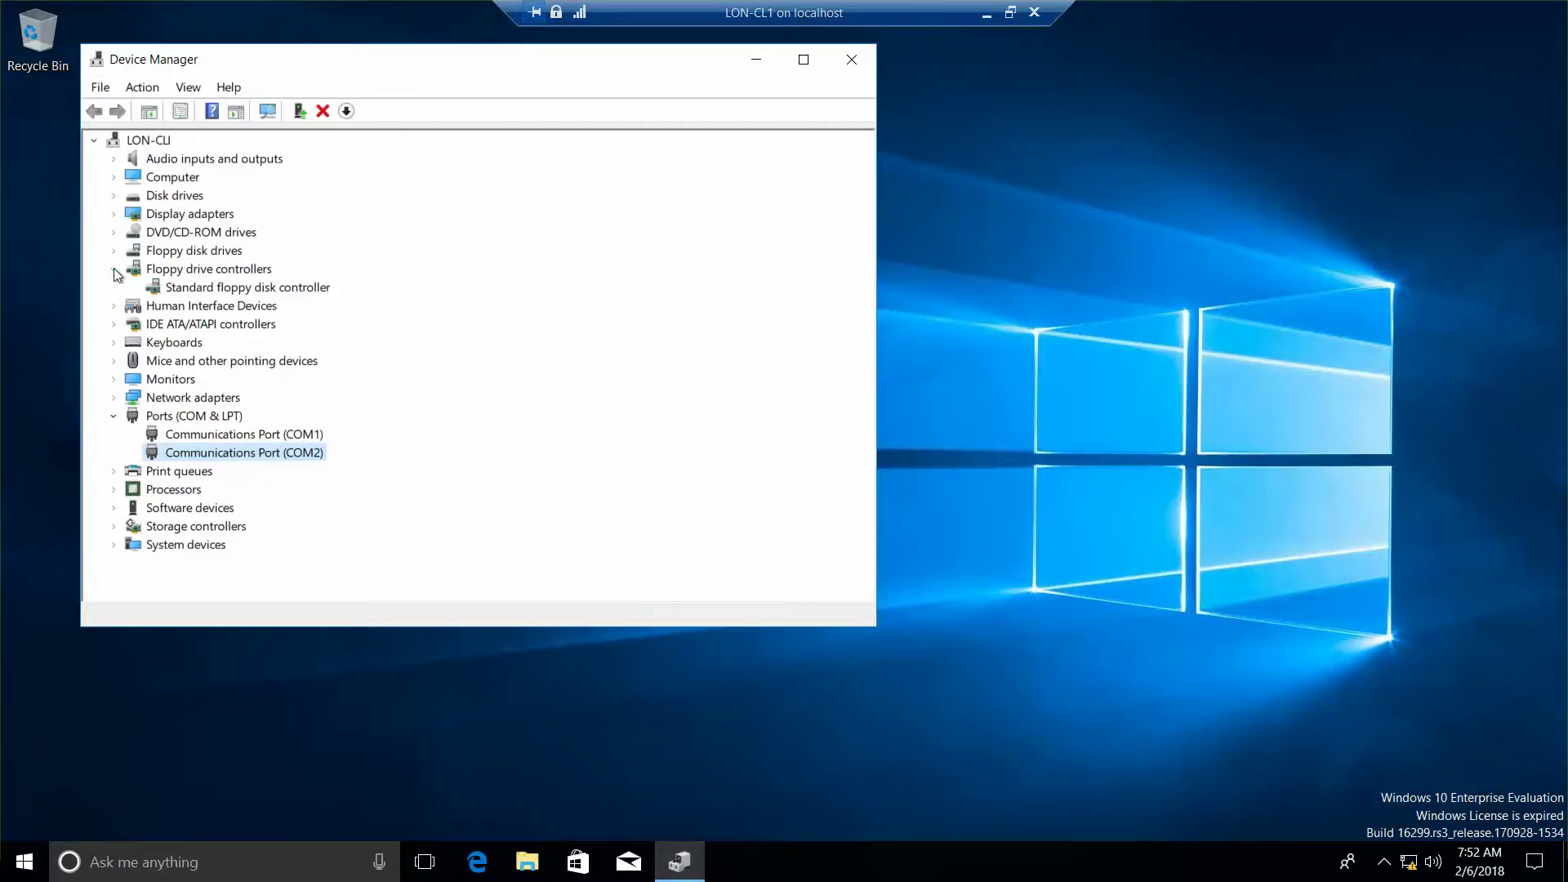
pyautogui.rightClick(235, 294)
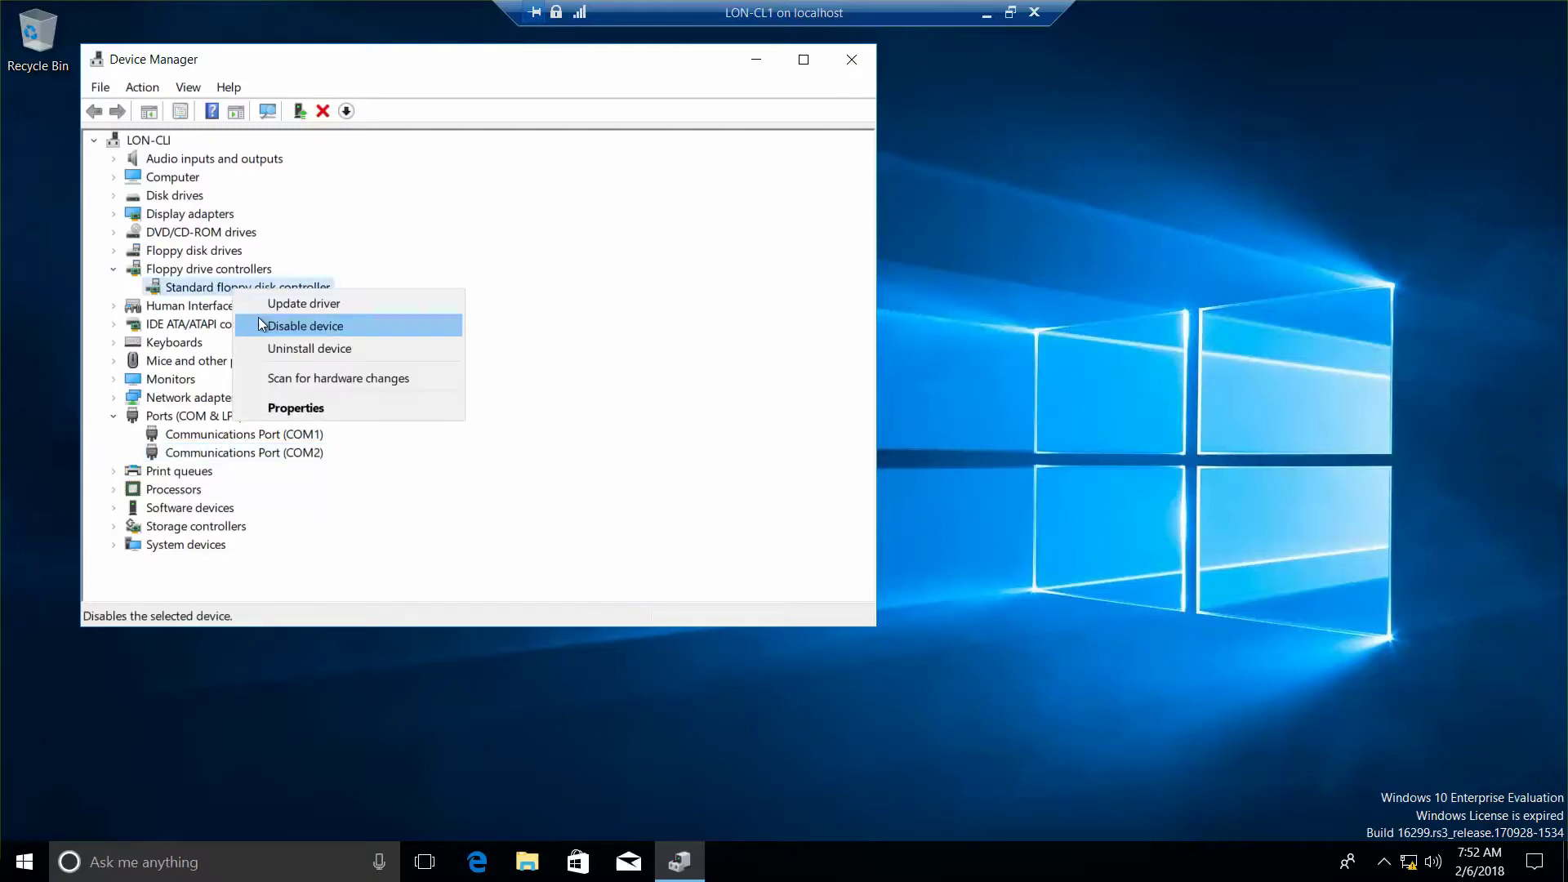
pyautogui.click(320, 408)
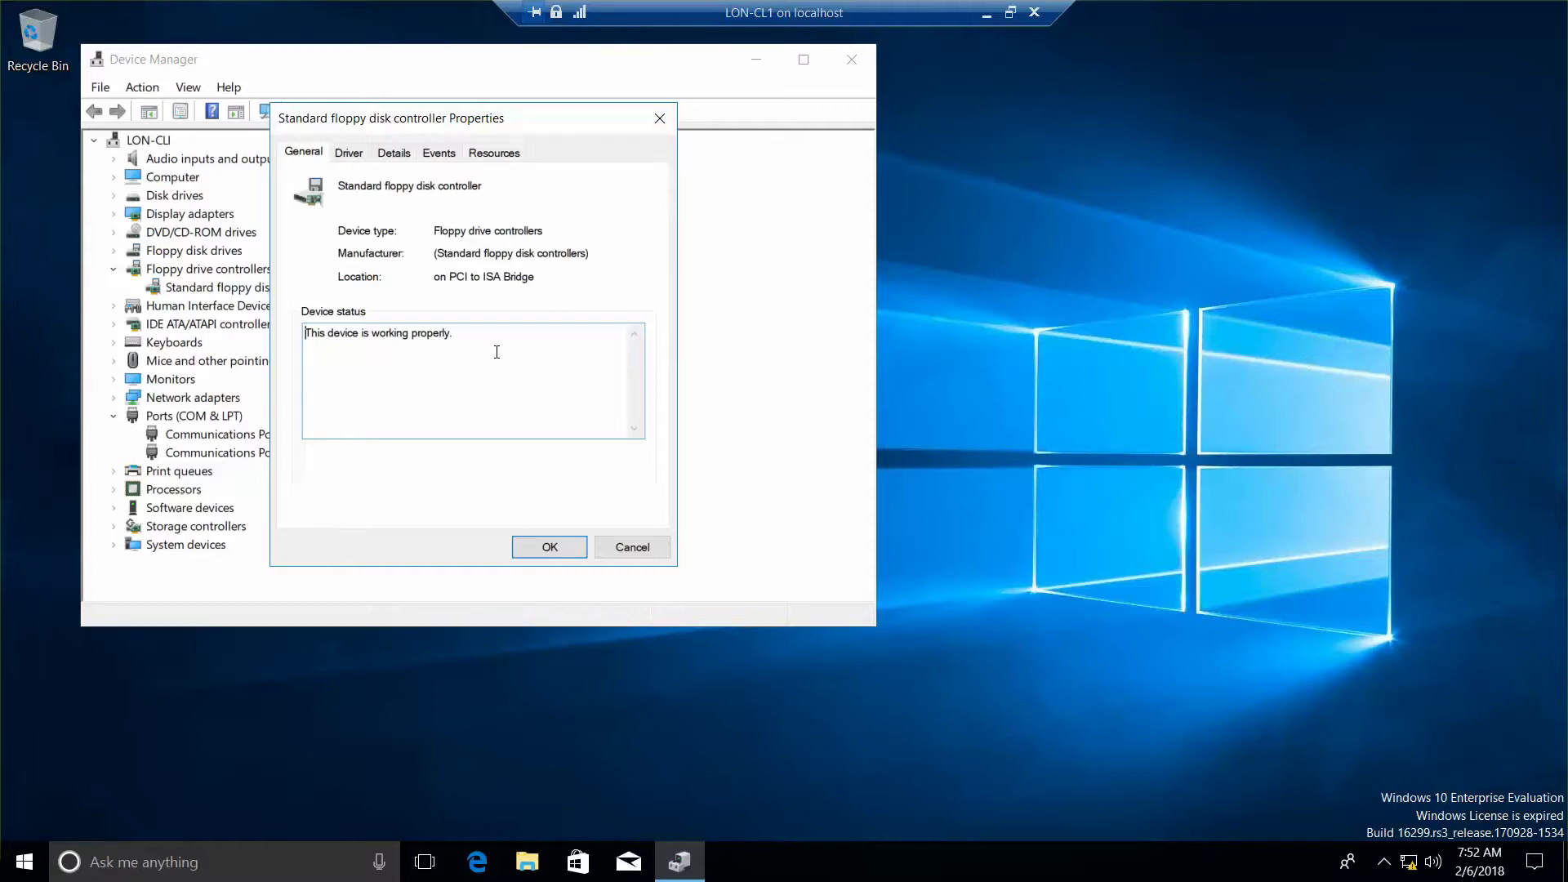
pyautogui.click(495, 153)
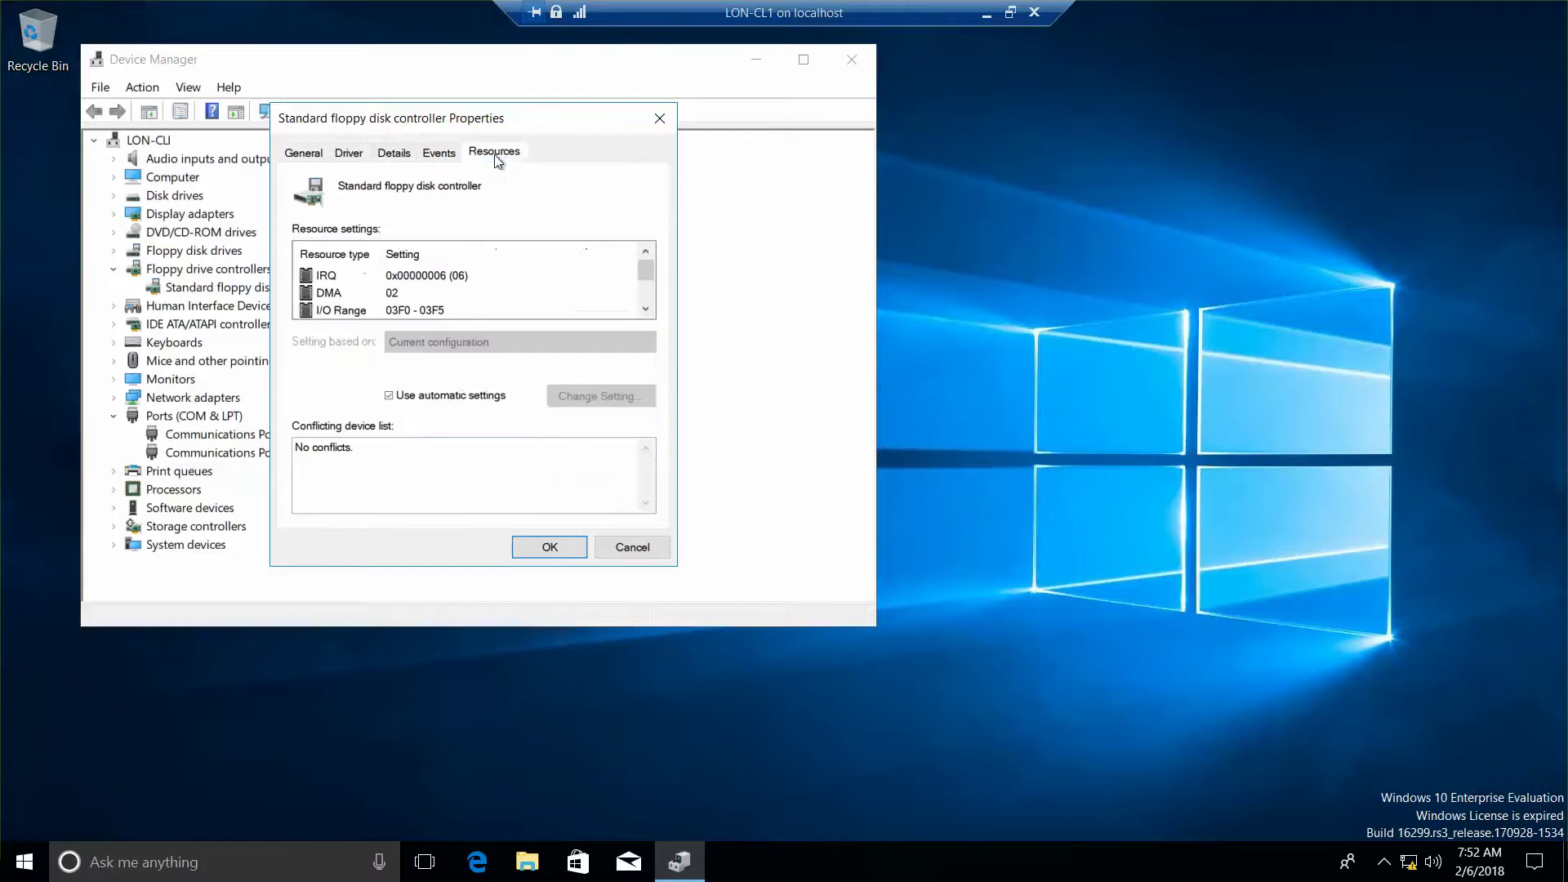
pyautogui.click(645, 310)
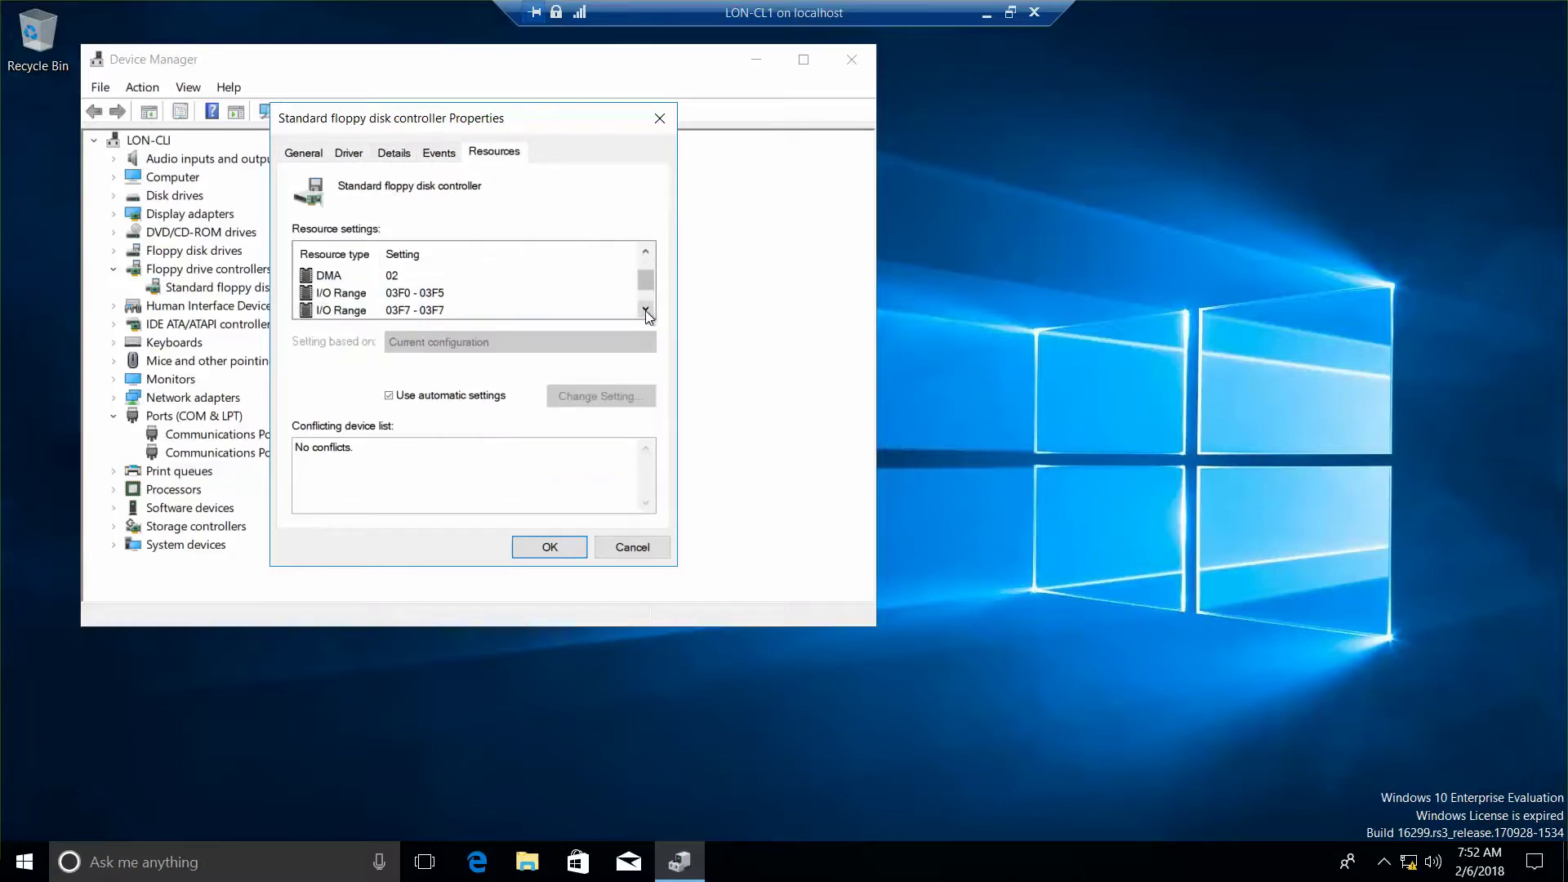
pyautogui.click(645, 310)
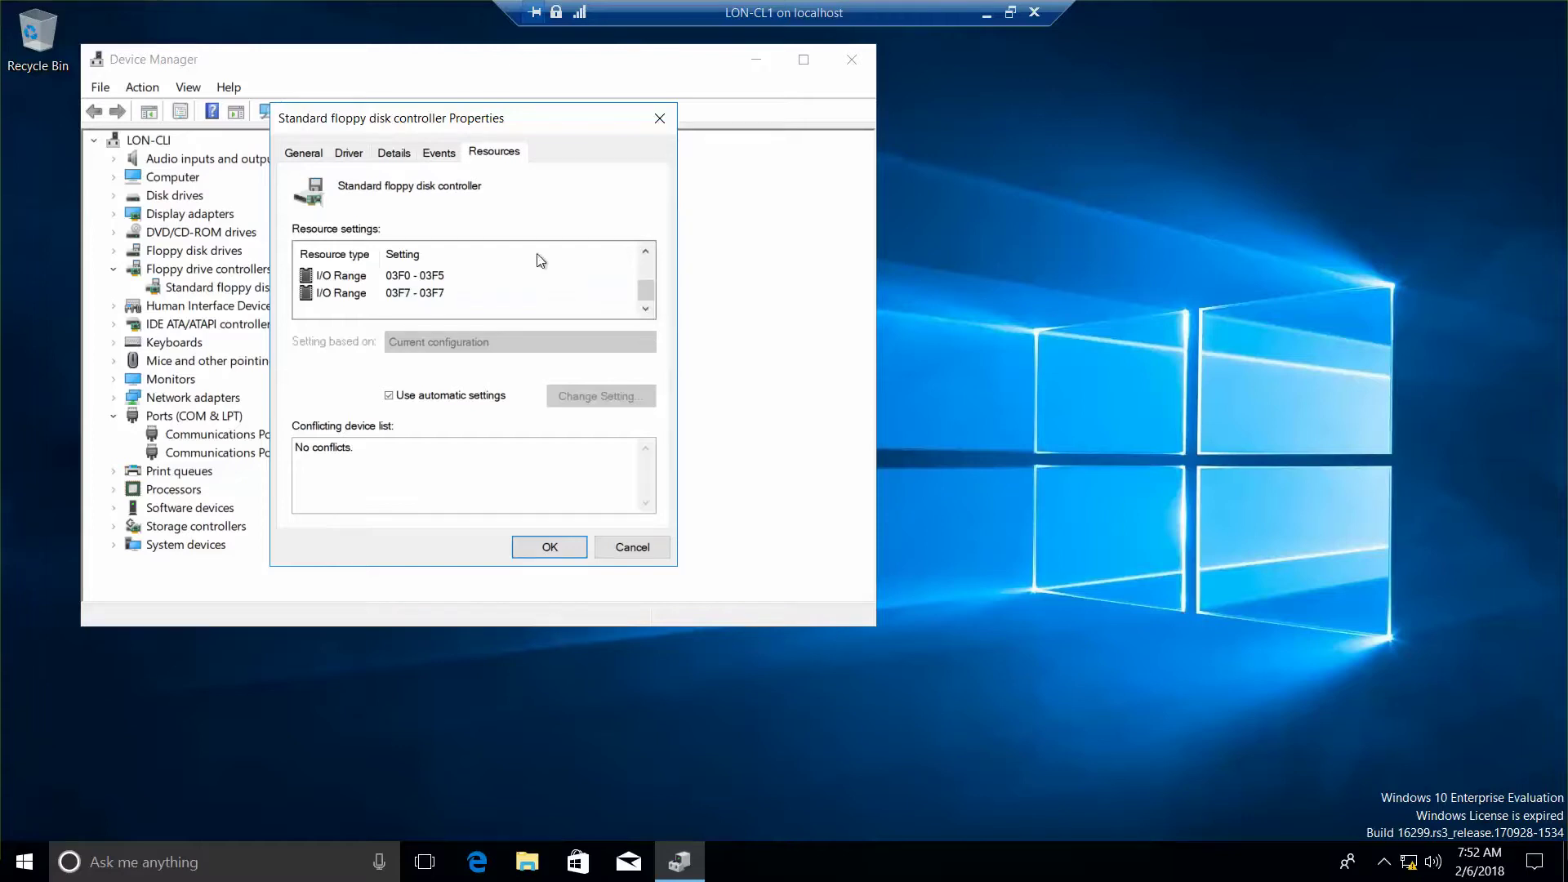
# Step: Turn off Use automatic settings and base the controller on Basic configuration 0002
pyautogui.click(394, 396)
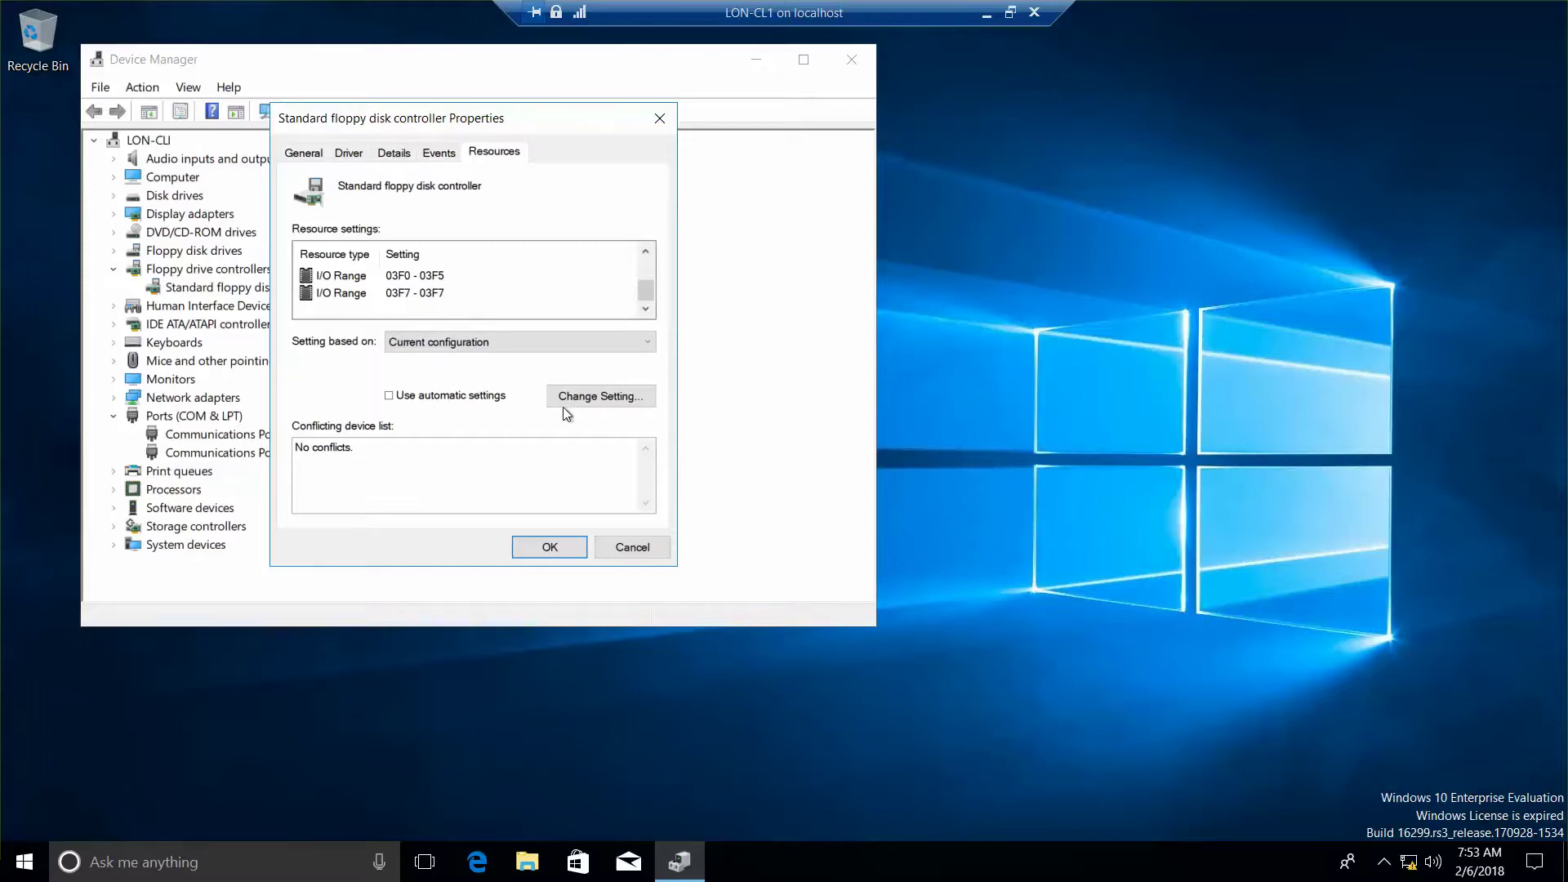
pyautogui.click(602, 397)
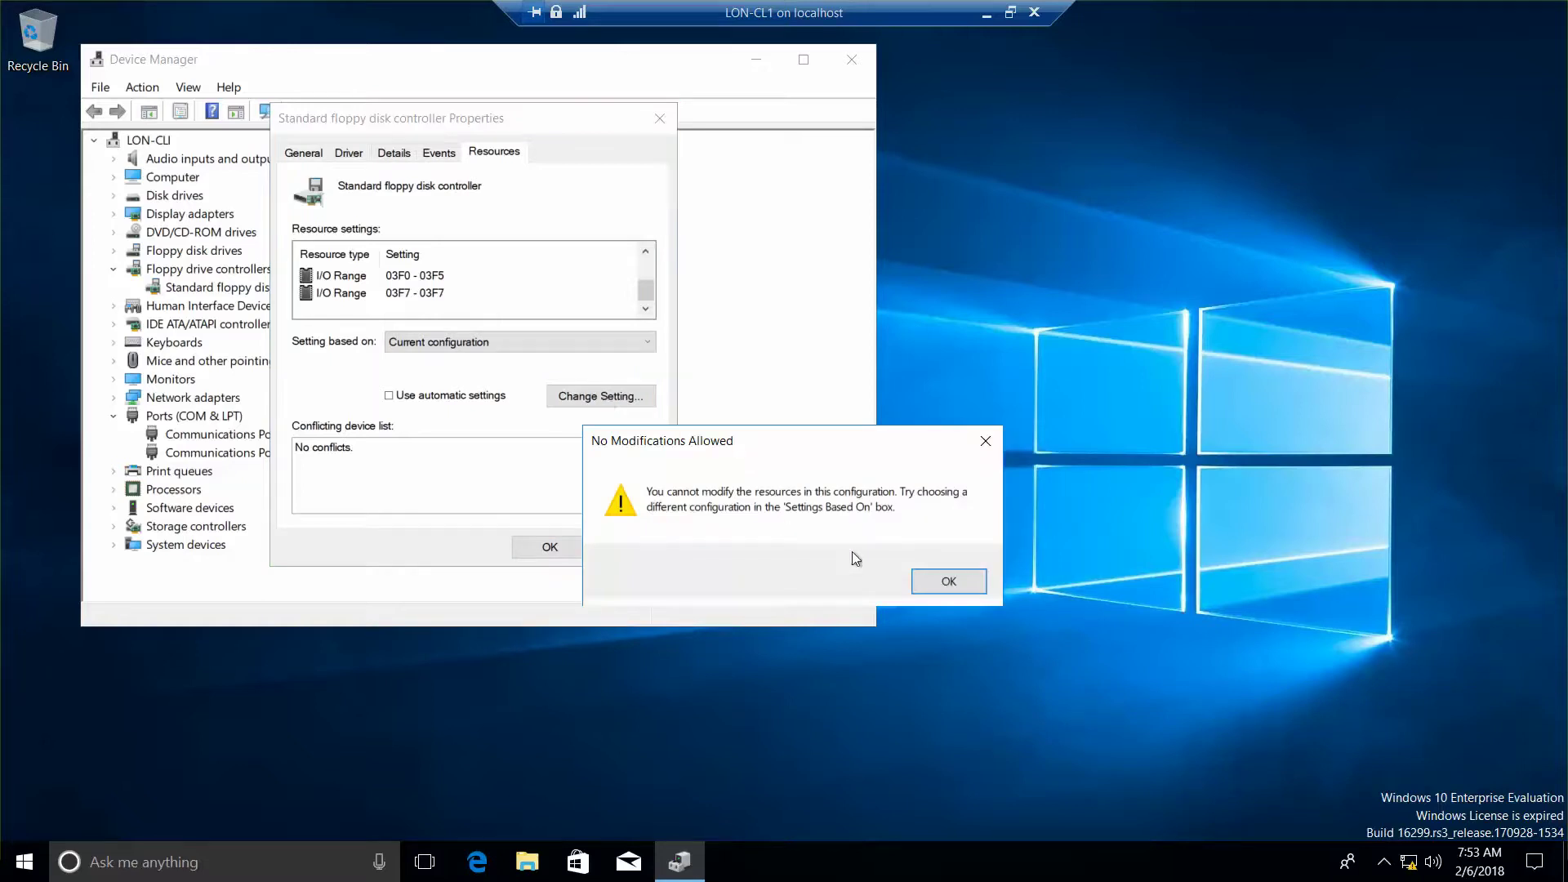
pyautogui.click(939, 580)
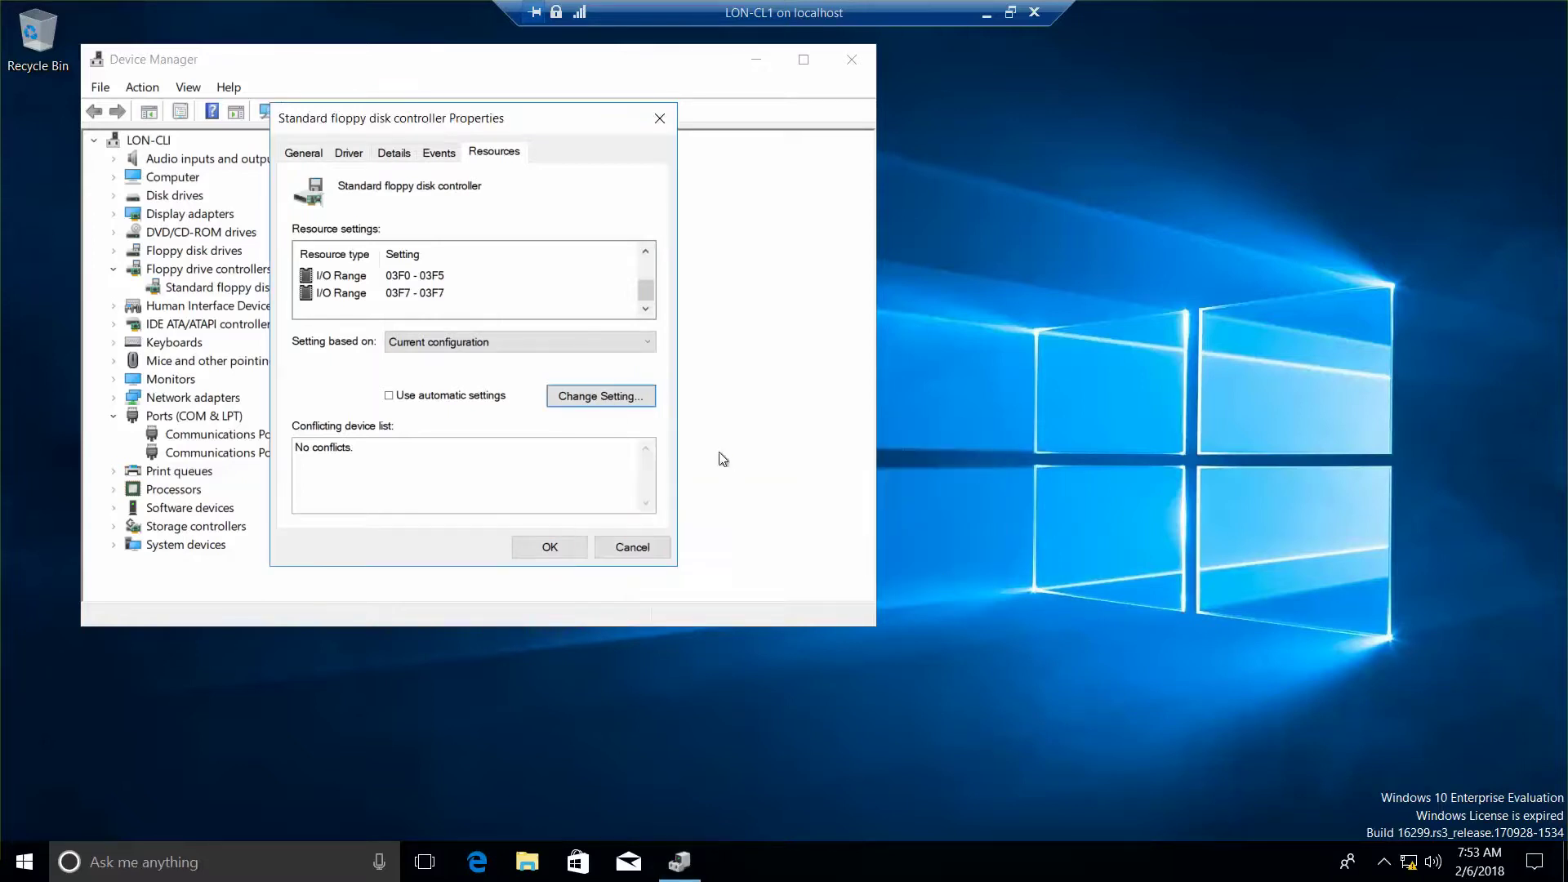
pyautogui.click(523, 340)
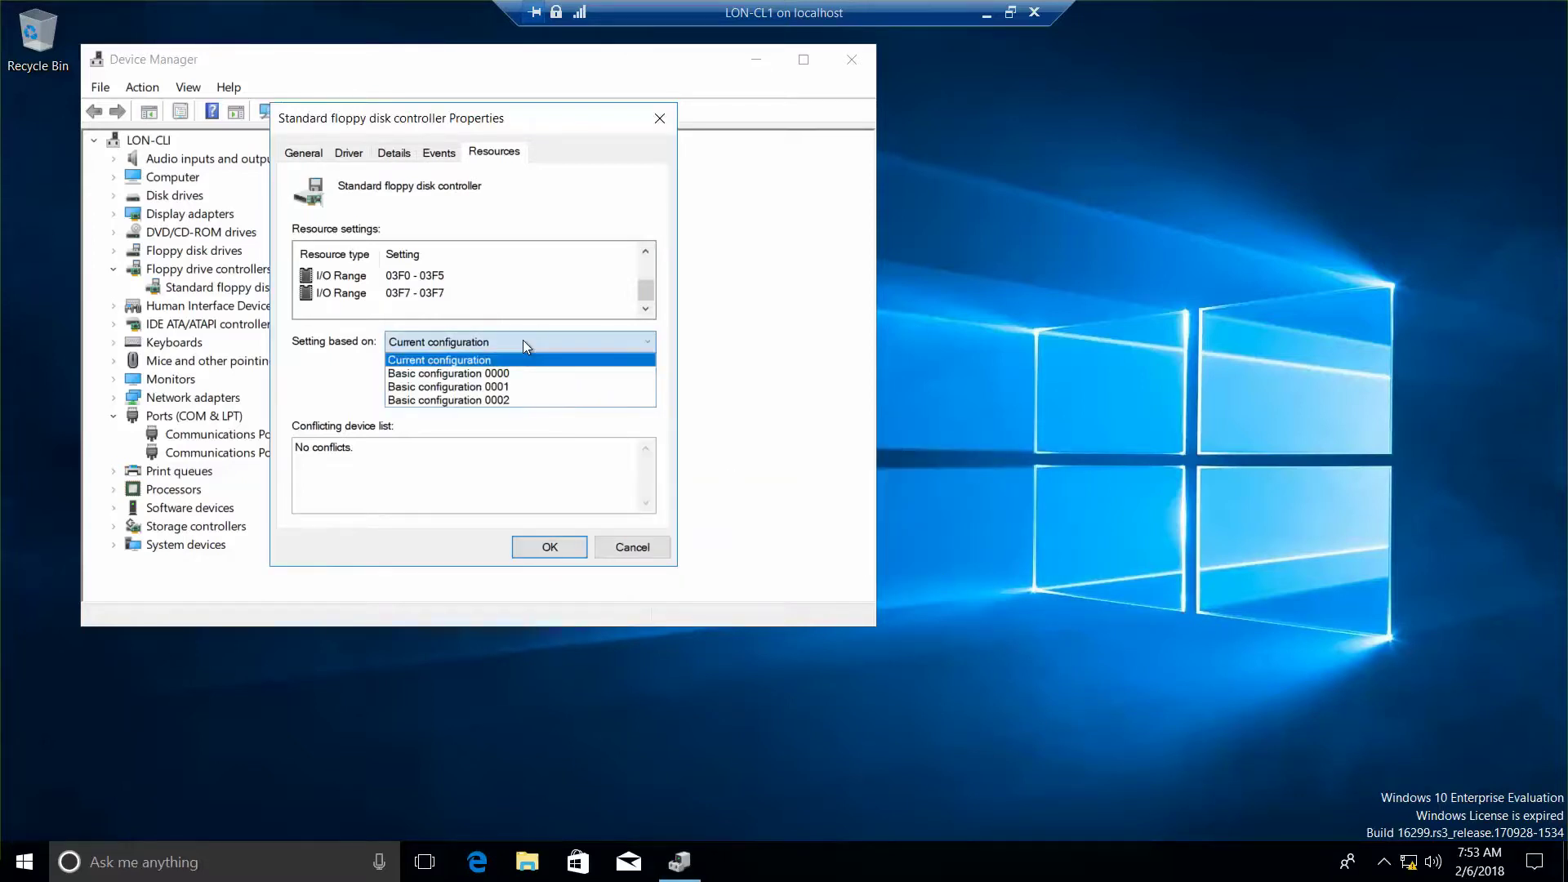
pyautogui.click(526, 403)
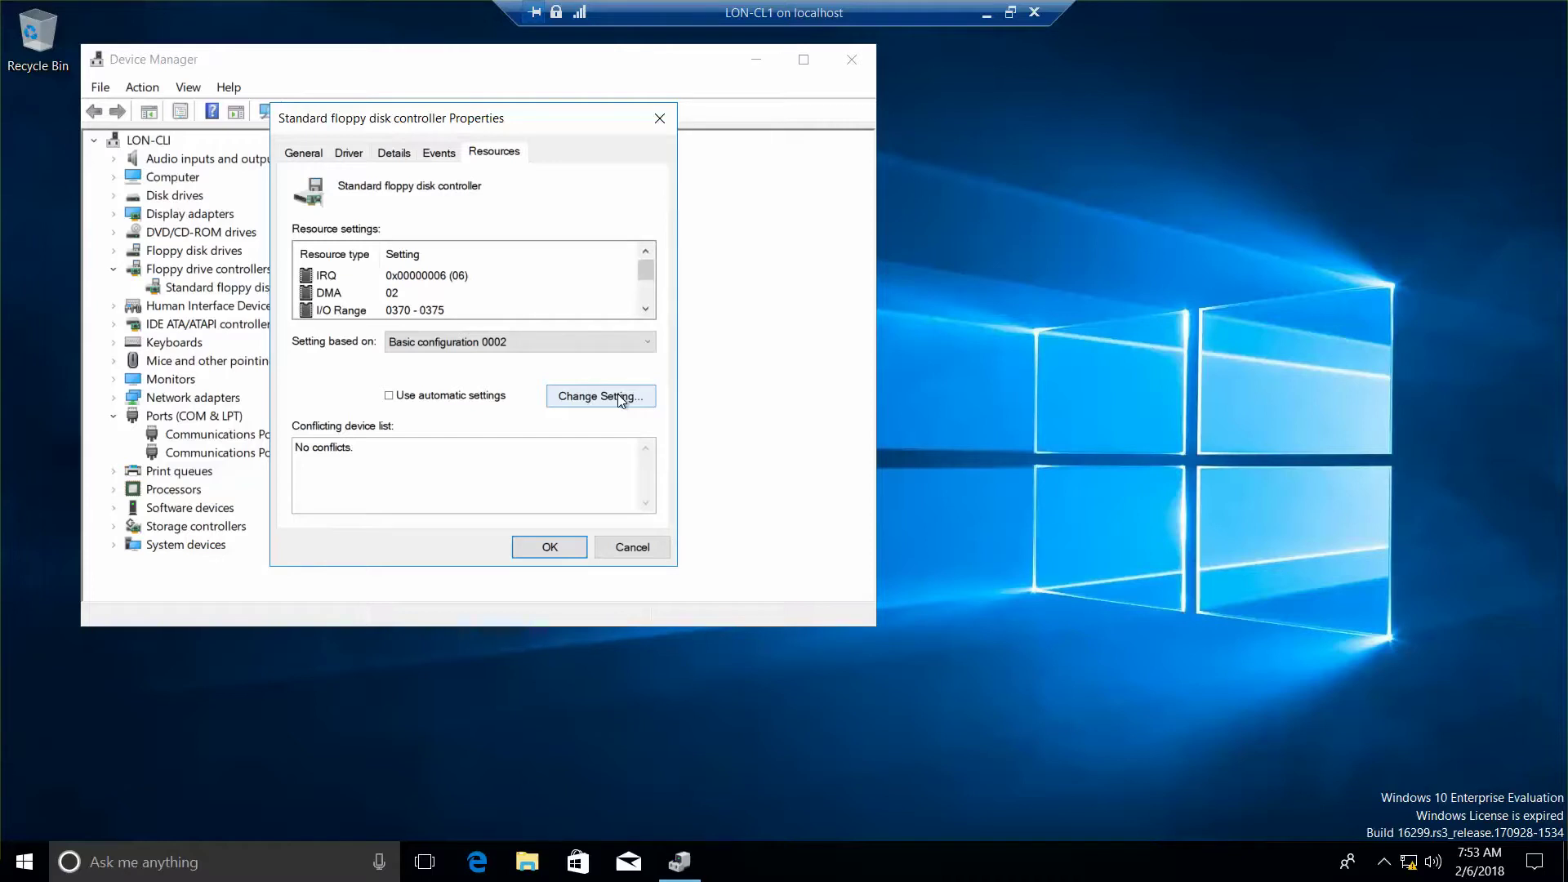
# Step: Change the controller's IRQ from 06 to 05 and save the manual settings
pyautogui.doubleClick(347, 279)
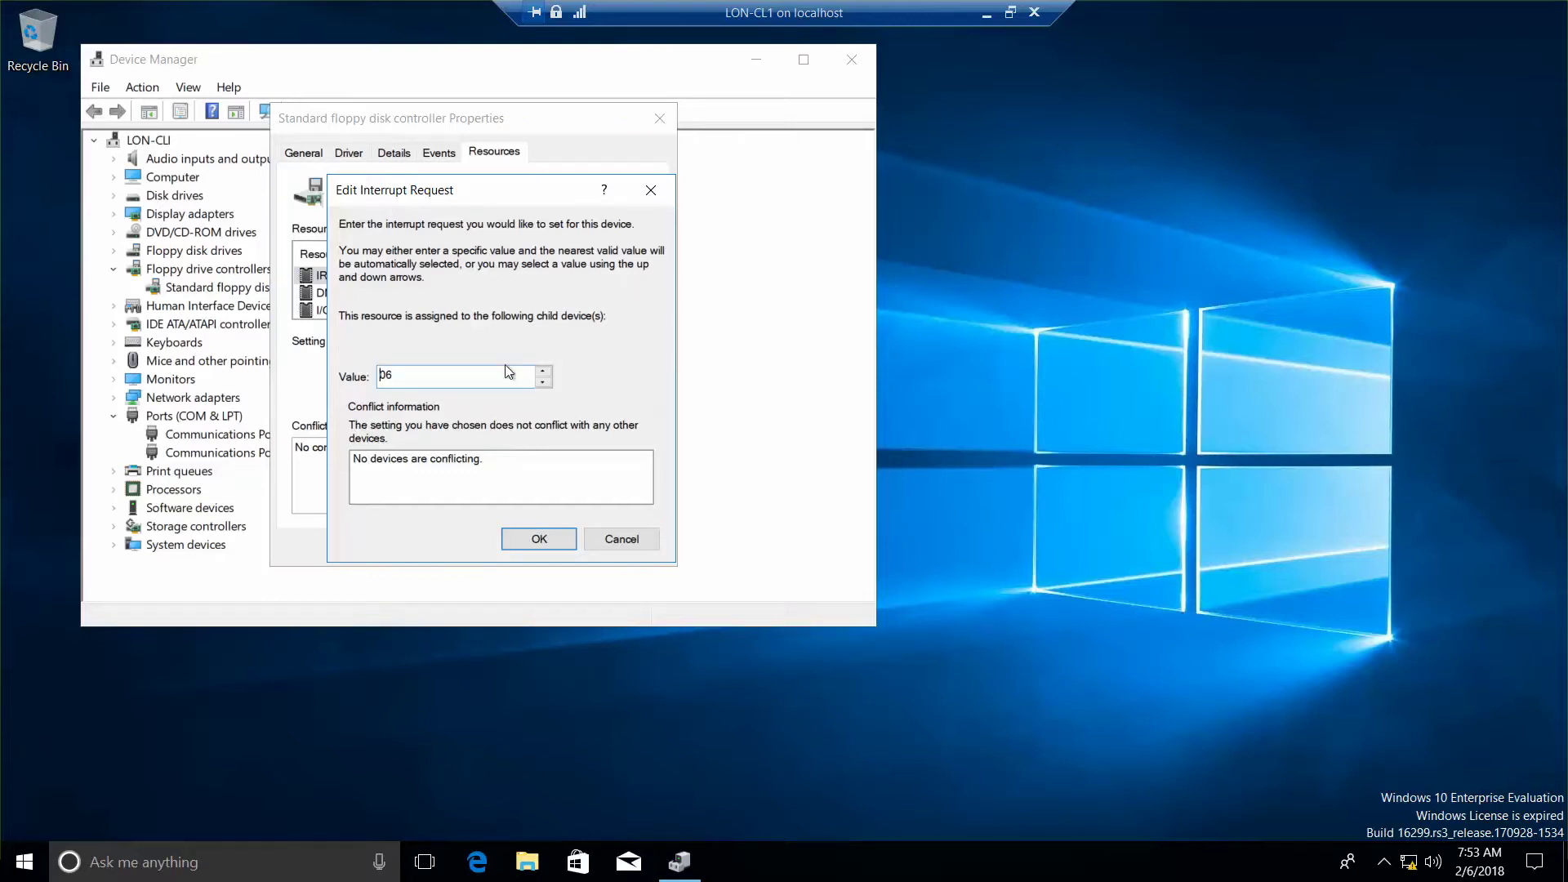
pyautogui.click(543, 382)
pyautogui.click(539, 539)
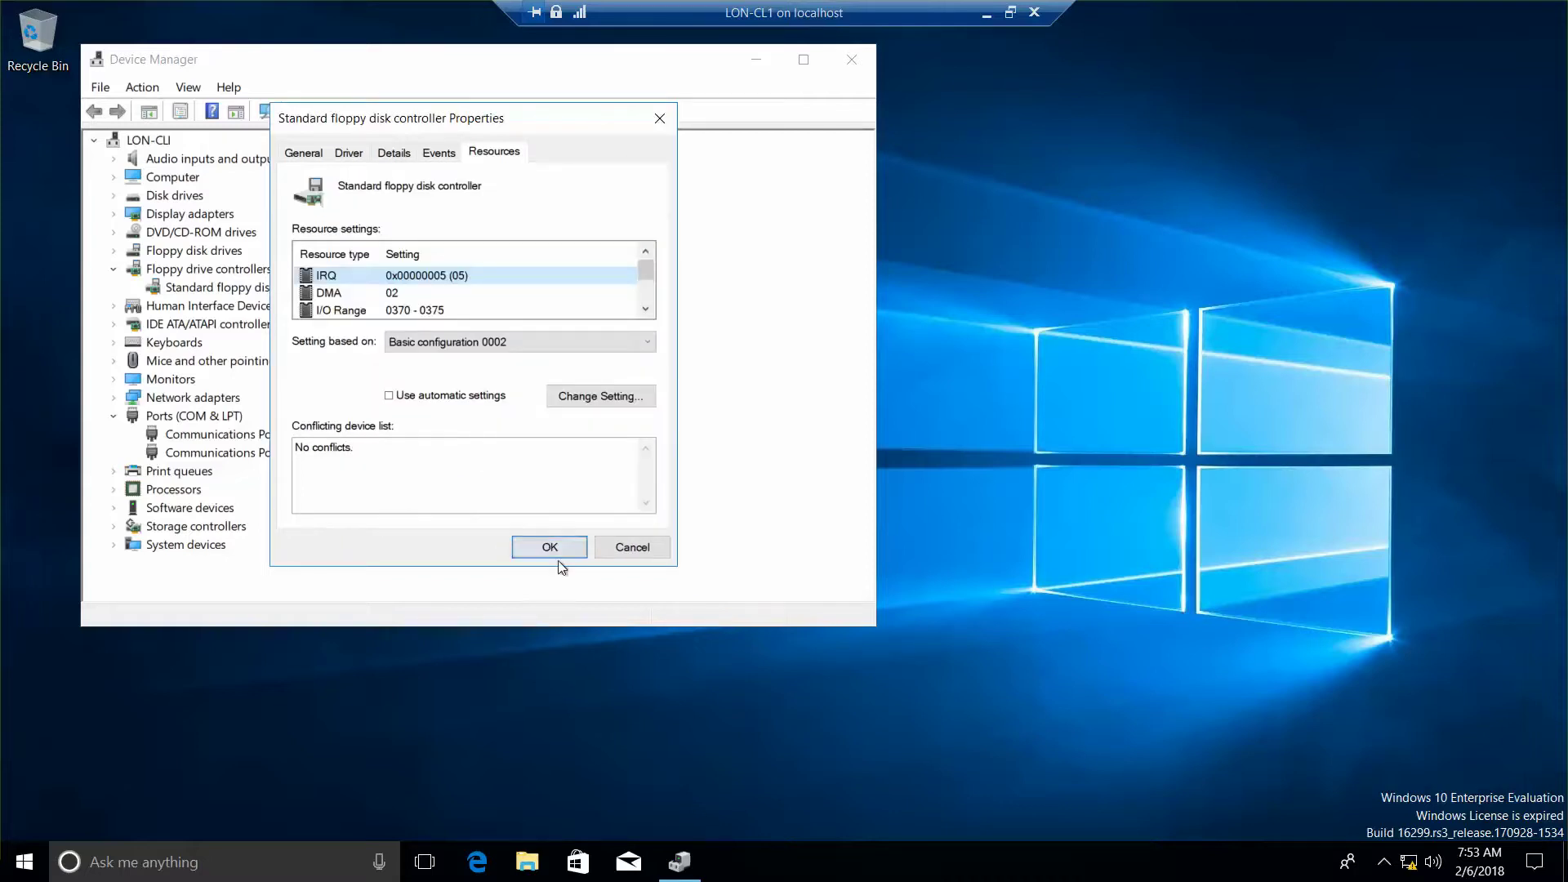
pyautogui.click(559, 546)
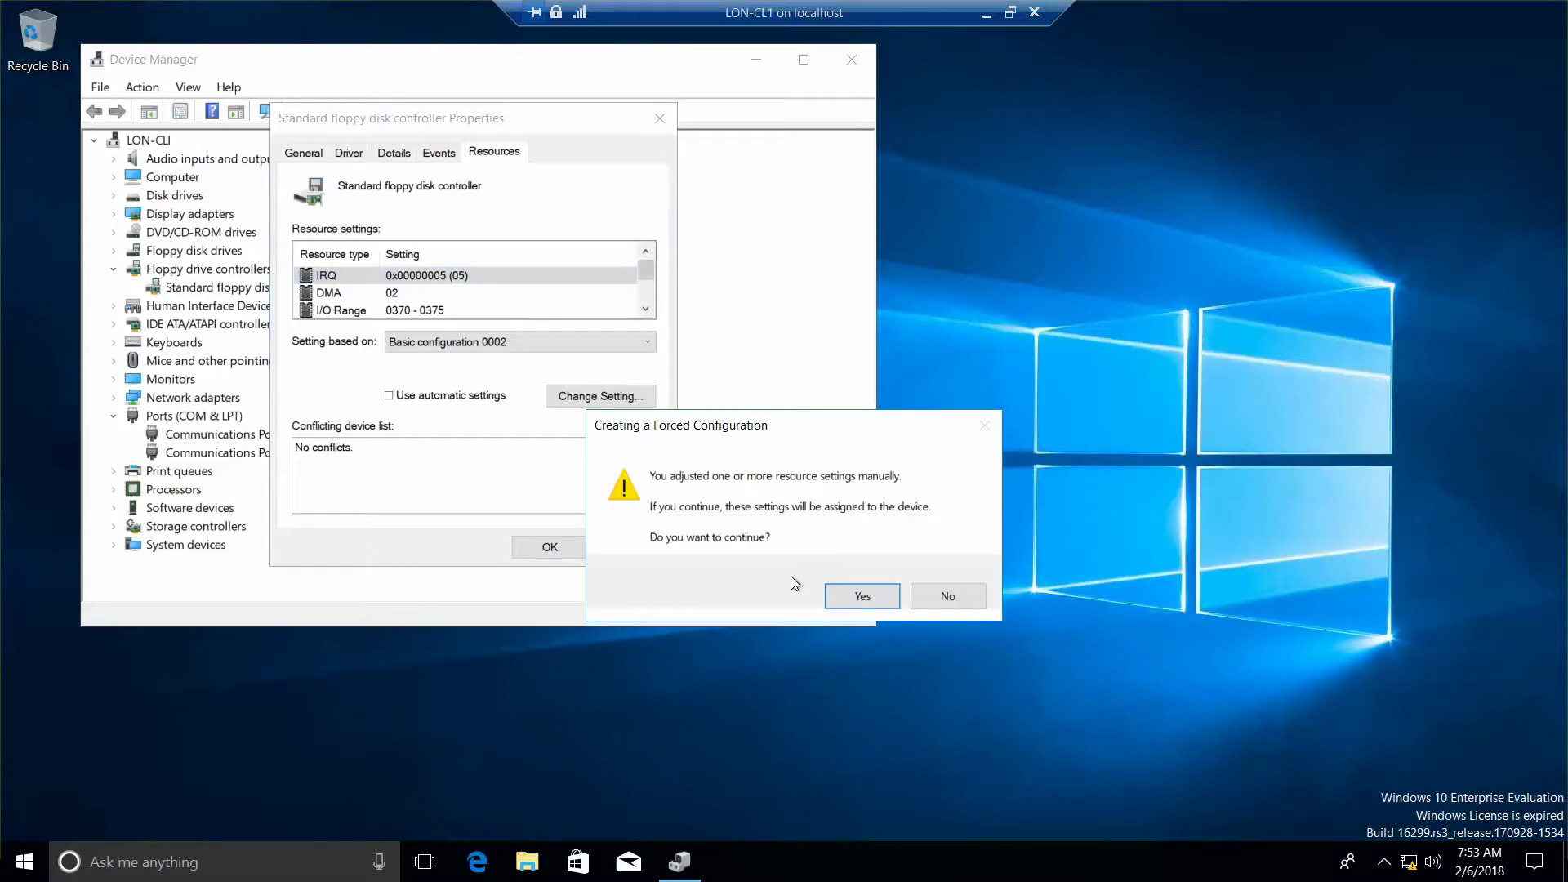
# Step: Accept the forced configuration and decline the restart for now
pyautogui.click(857, 596)
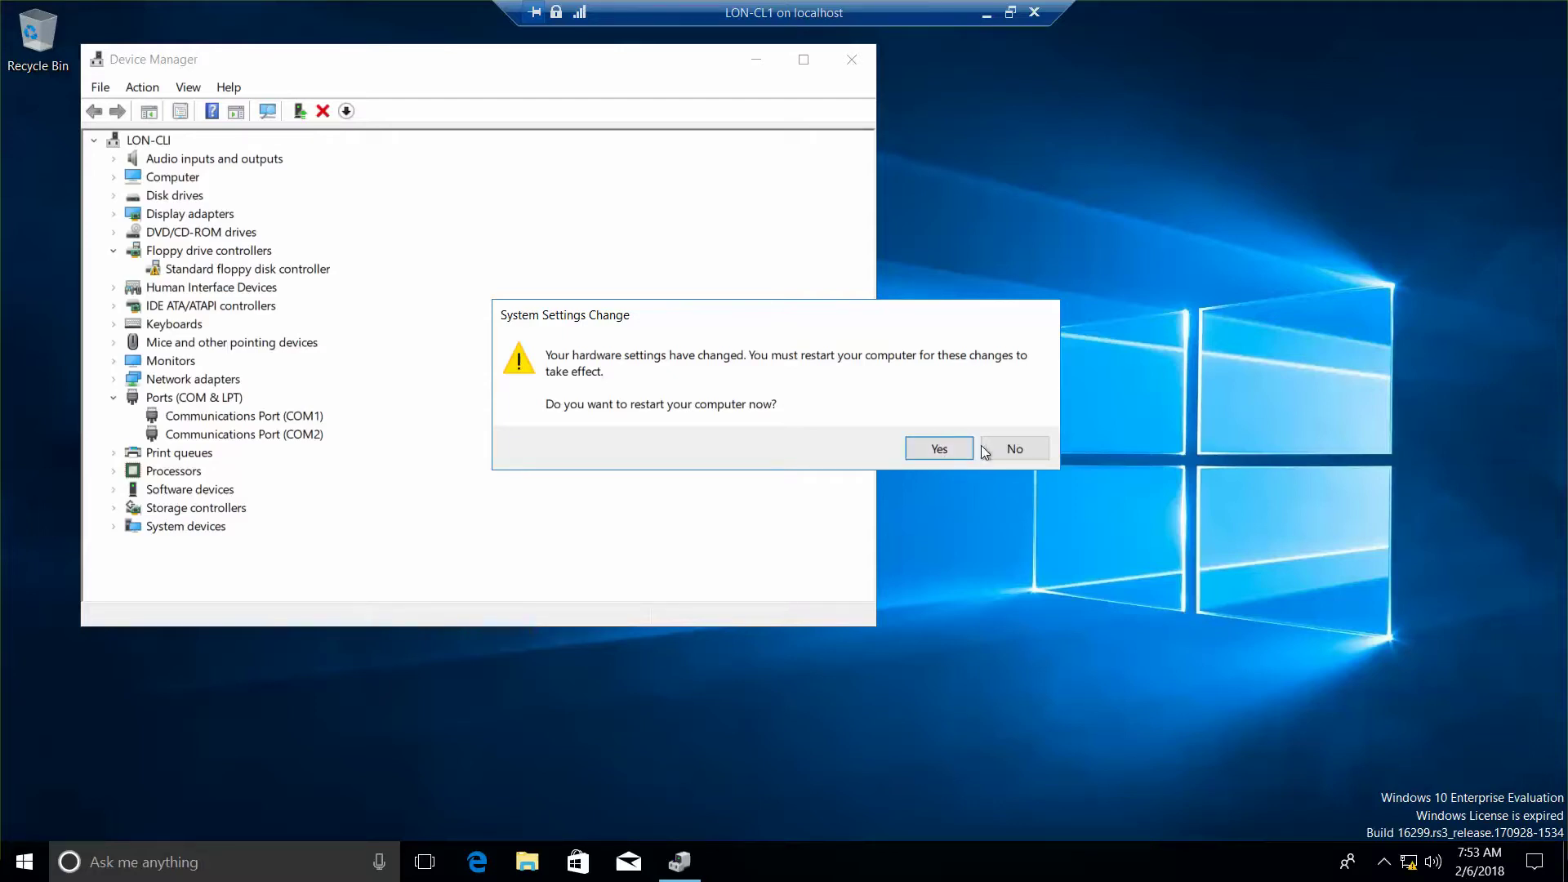
pyautogui.click(1028, 449)
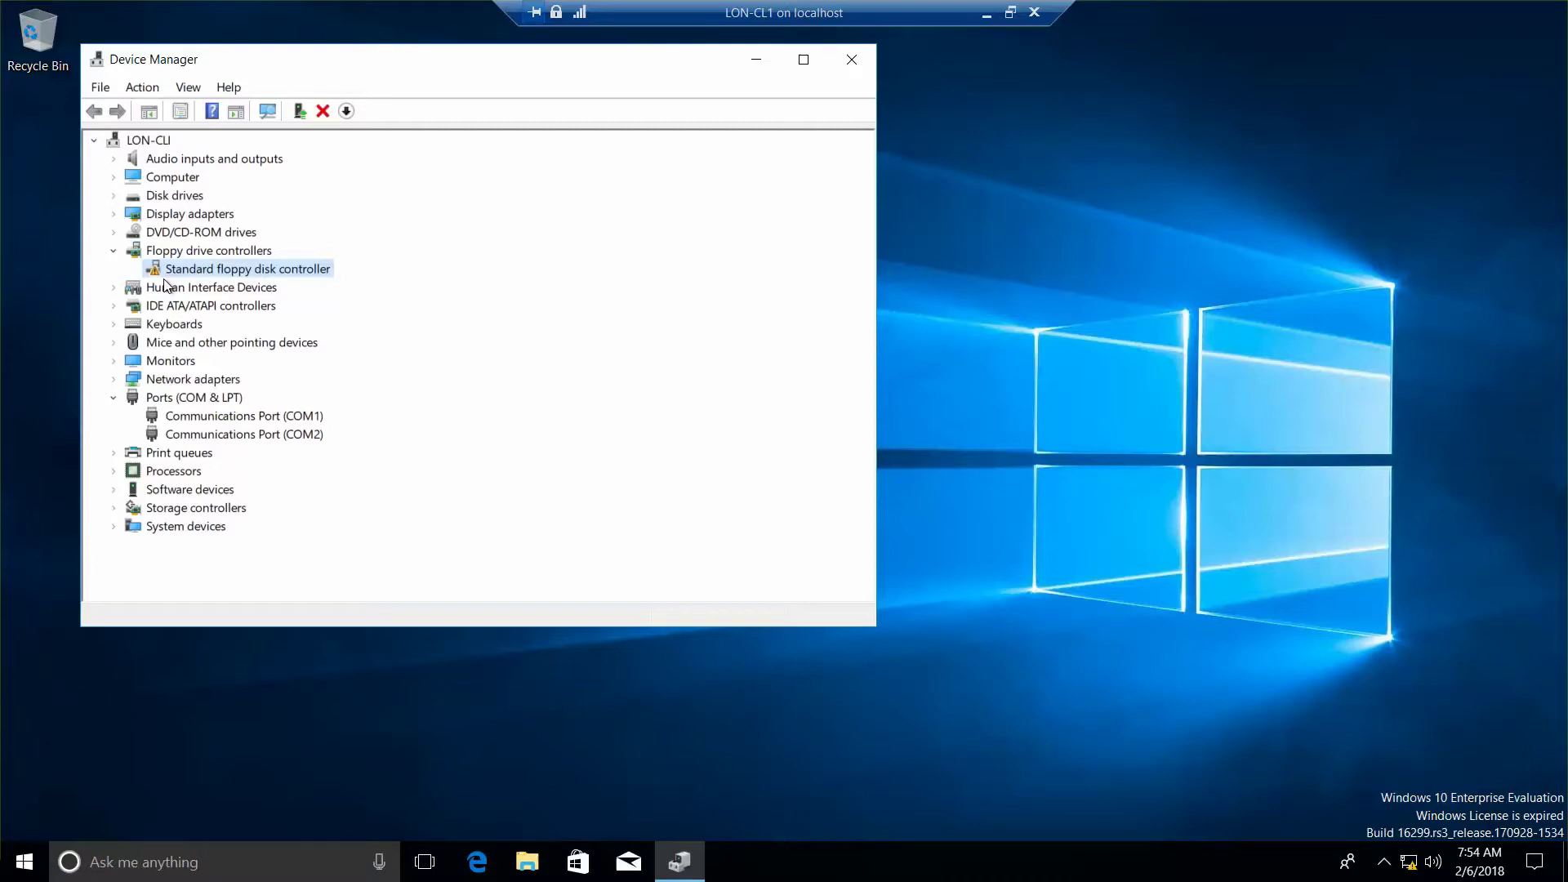
# Step: Open the Standard floppy disk controller's Properties, which report the Code 12 resource error
pyautogui.doubleClick(298, 271)
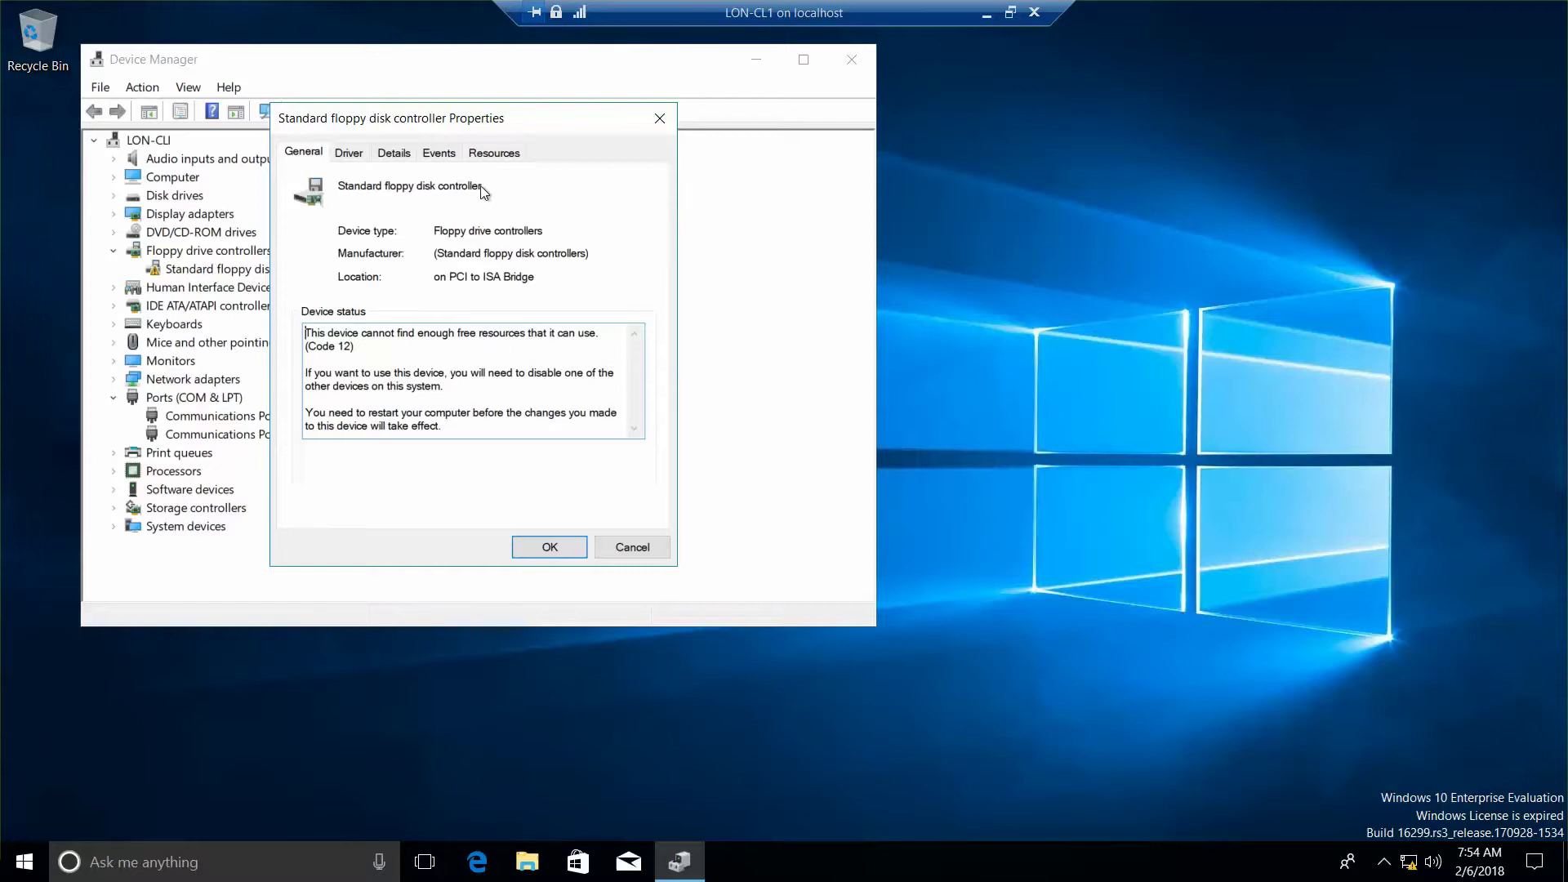
# Step: On the Resources tab, keep Current configuration and re-tick Use automatic settings
pyautogui.click(501, 161)
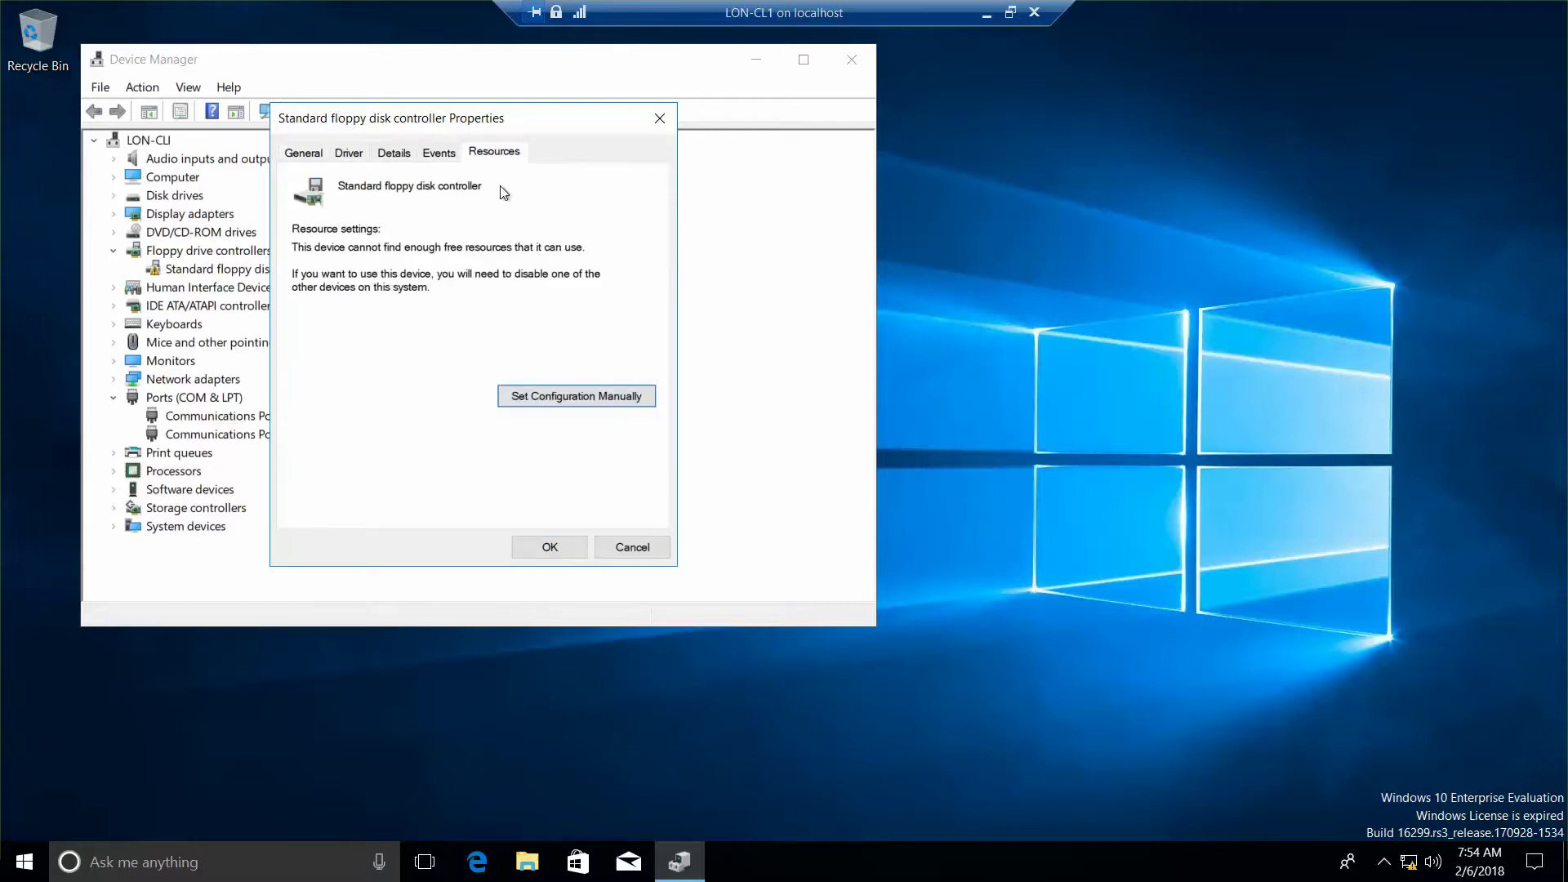
pyautogui.click(551, 395)
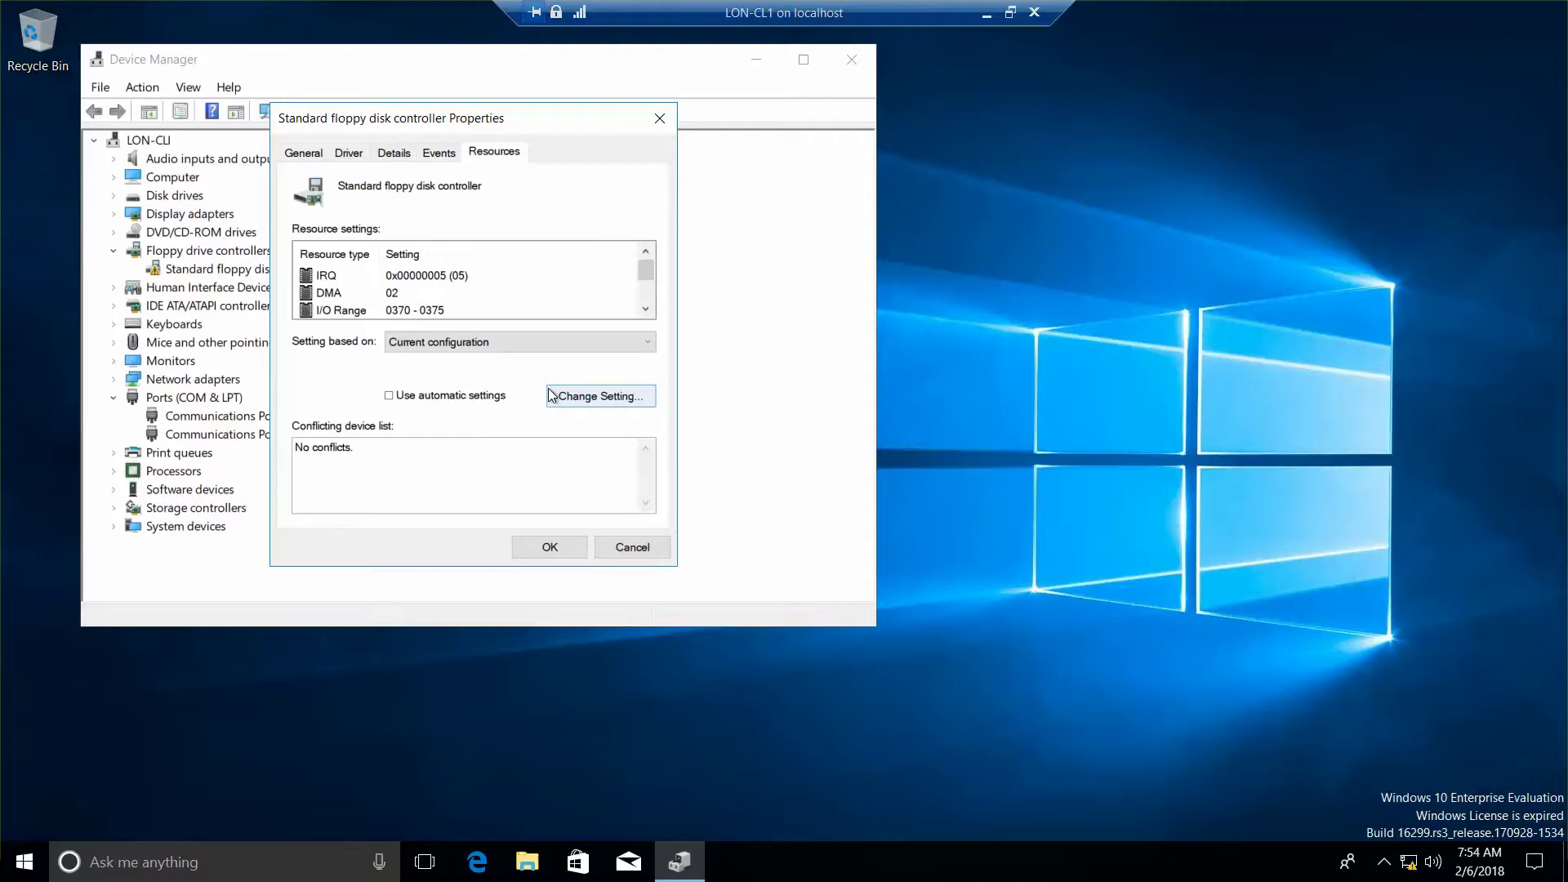
pyautogui.click(509, 343)
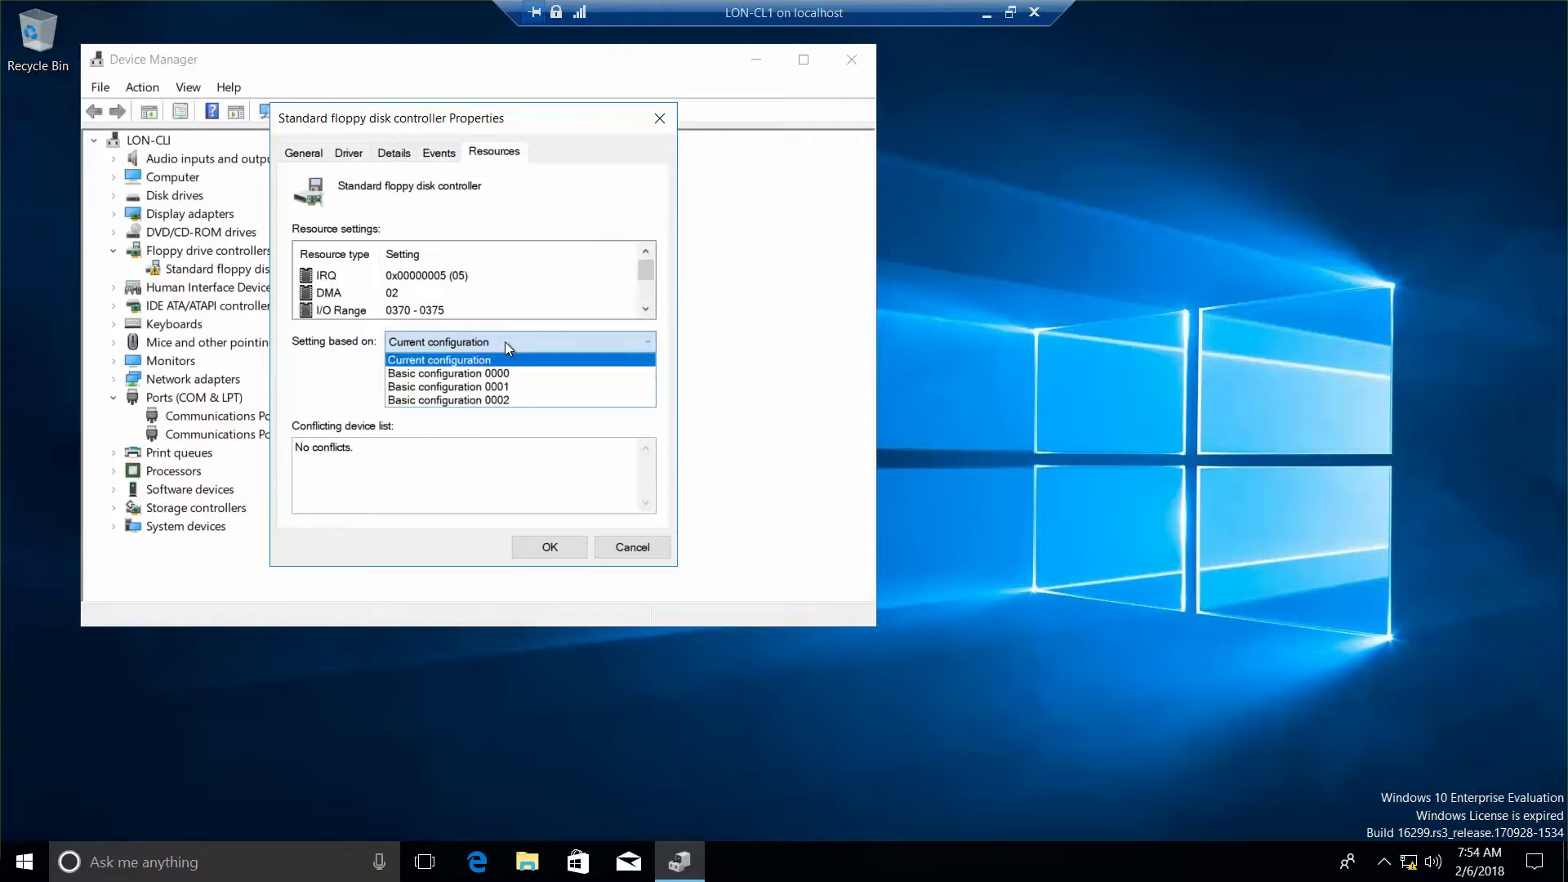
pyautogui.click(505, 341)
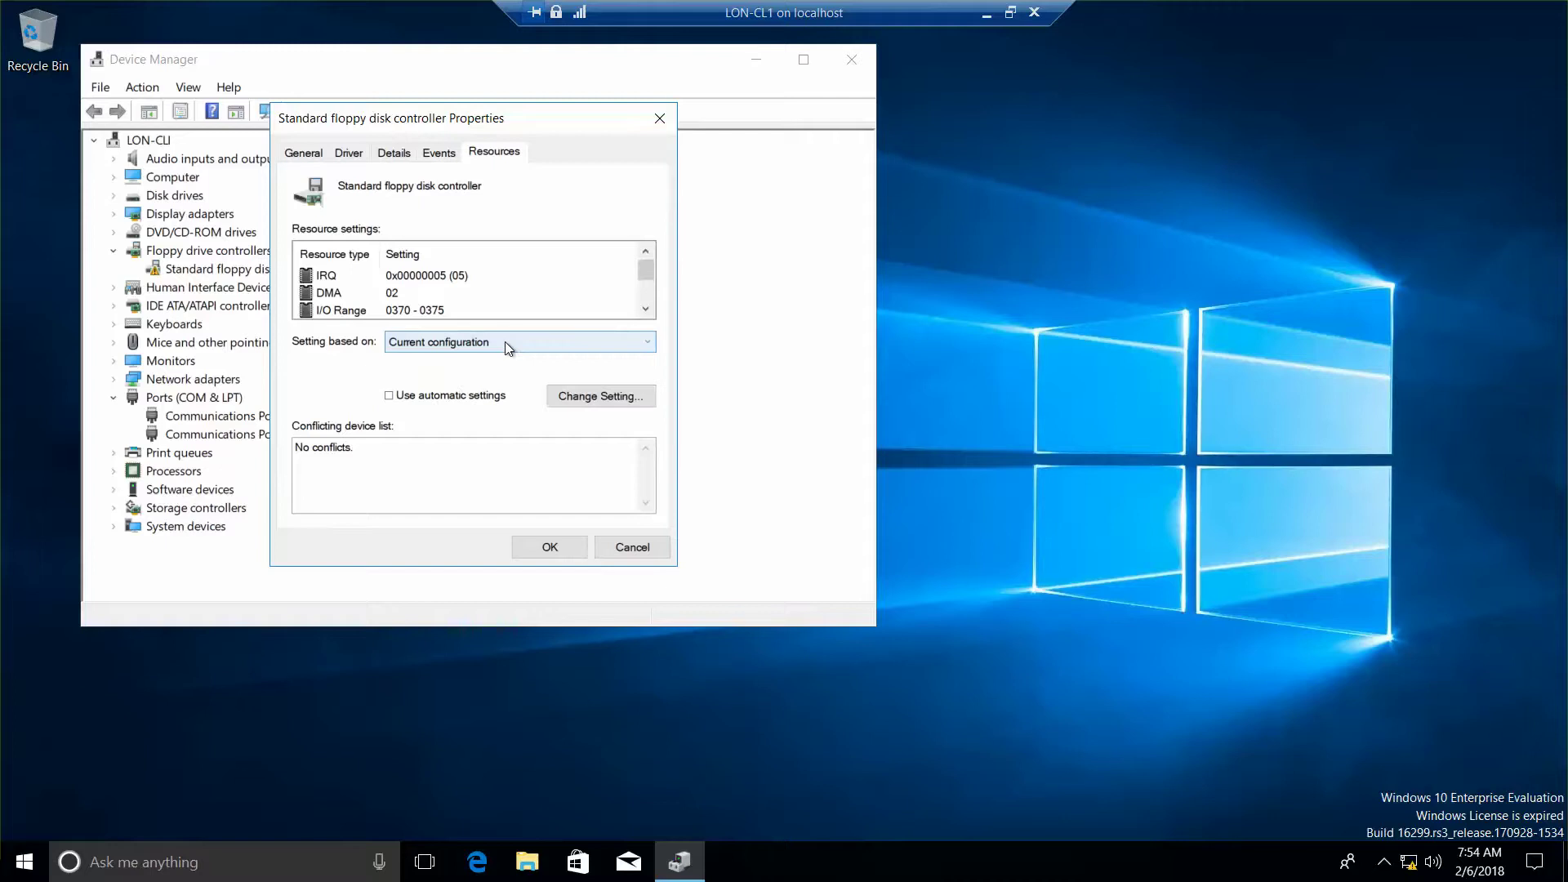
pyautogui.click(390, 397)
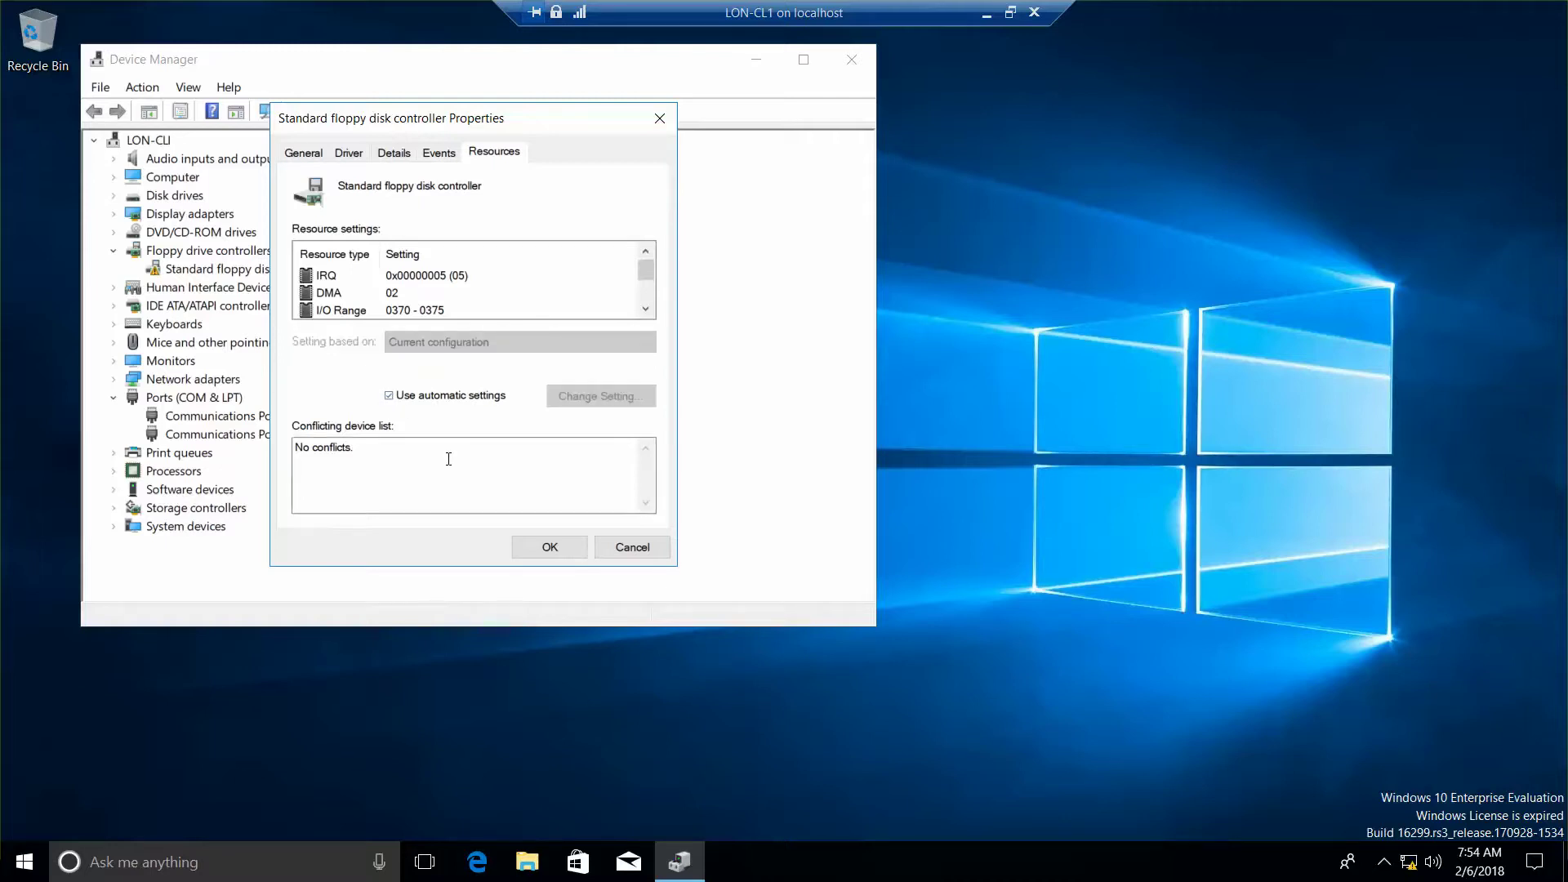
# Step: Save the automatic setting, restart the VM now, and move its window fully on screen
pyautogui.click(562, 557)
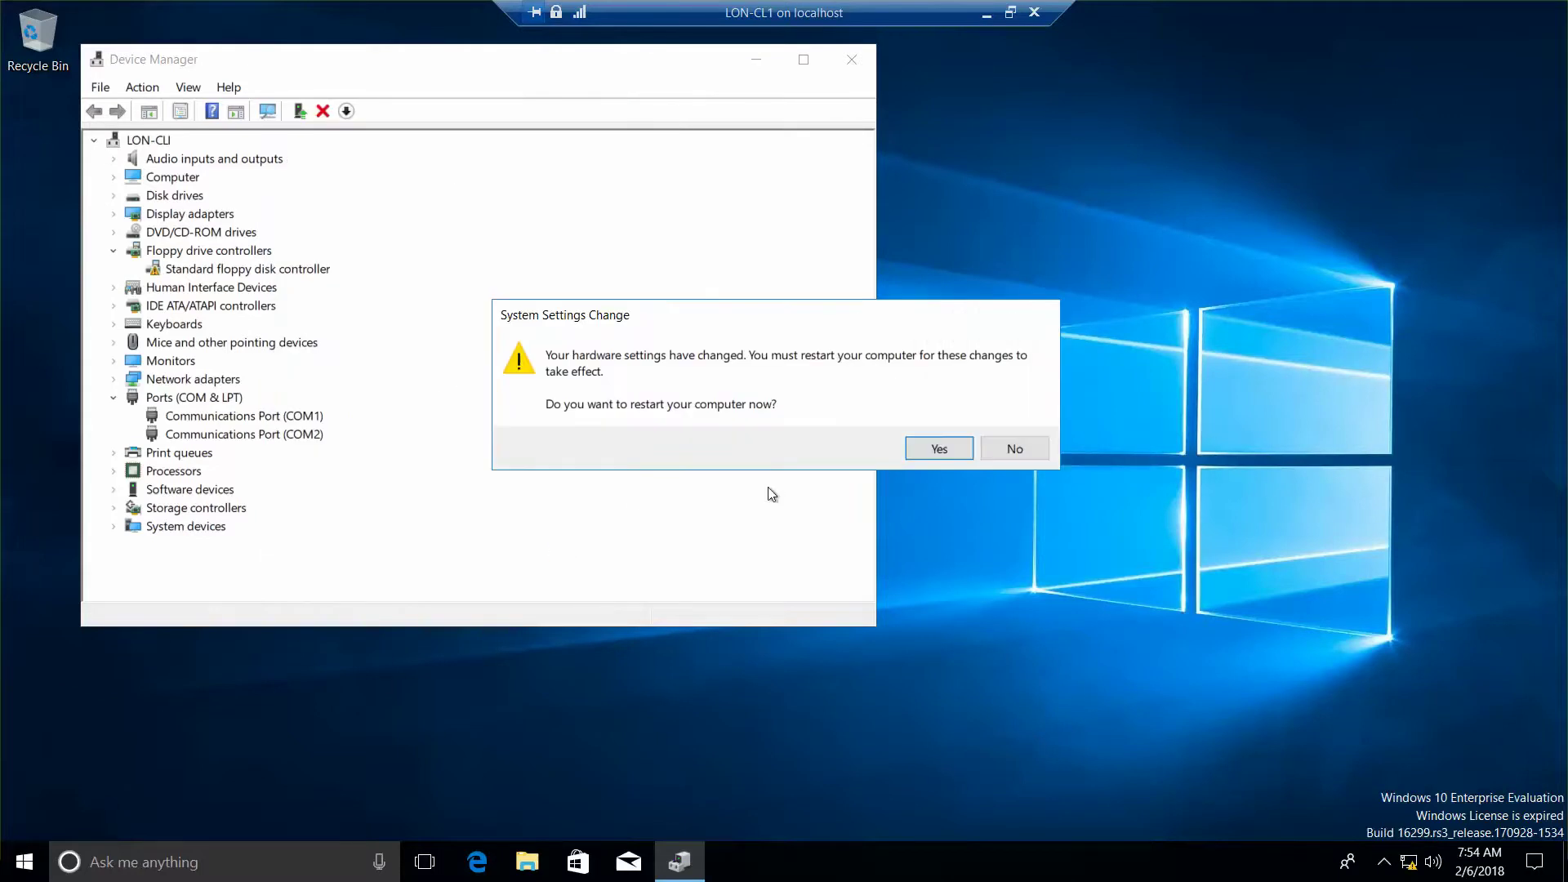
pyautogui.click(916, 452)
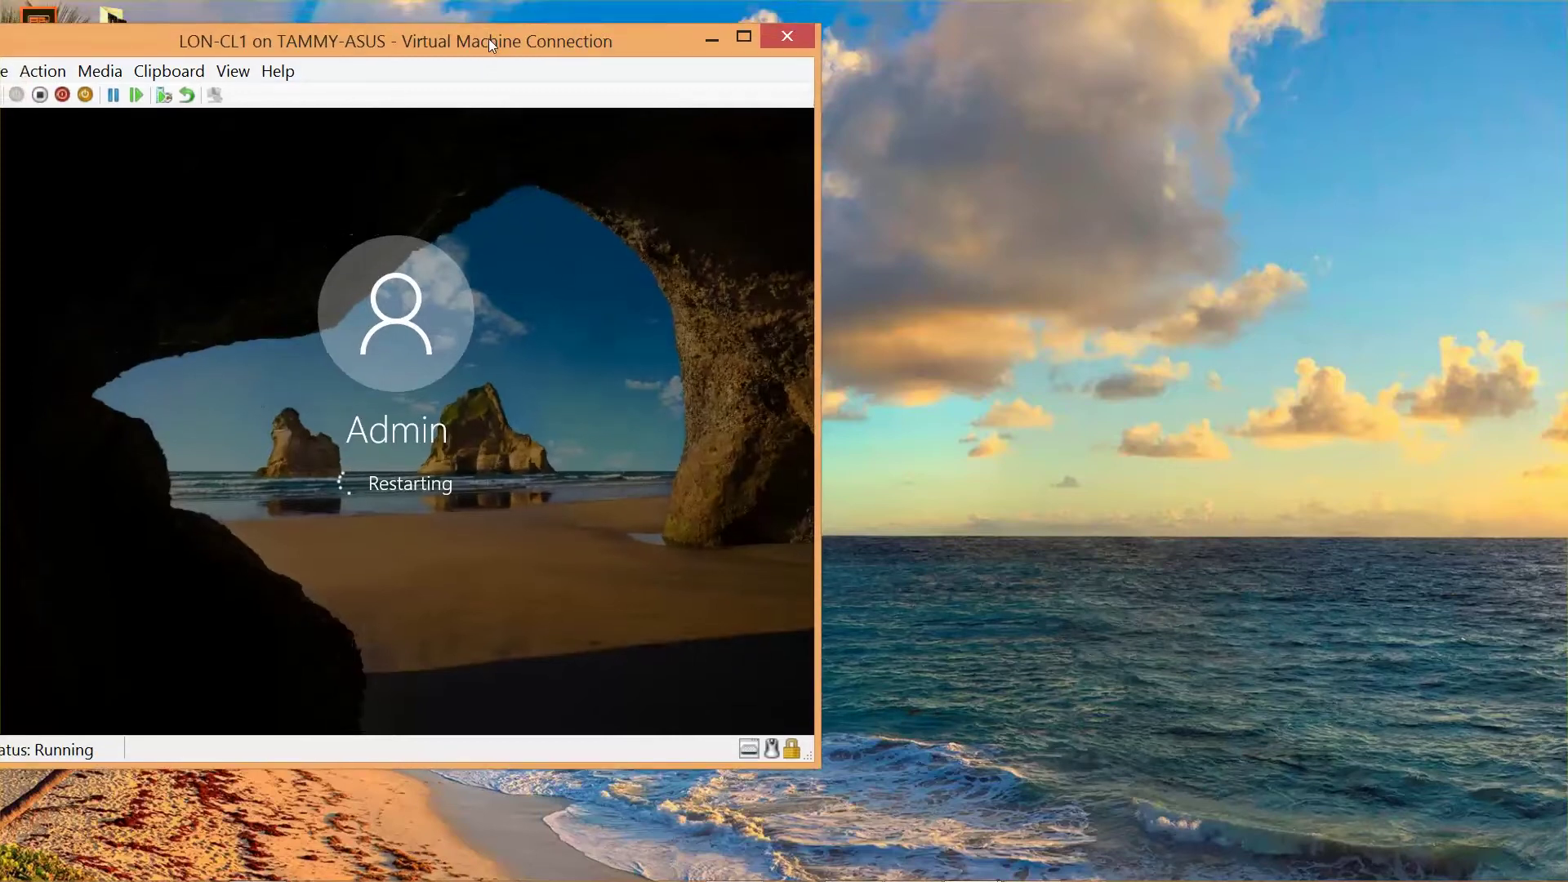
pyautogui.moveTo(488, 38); pyautogui.dragTo(528, 24)
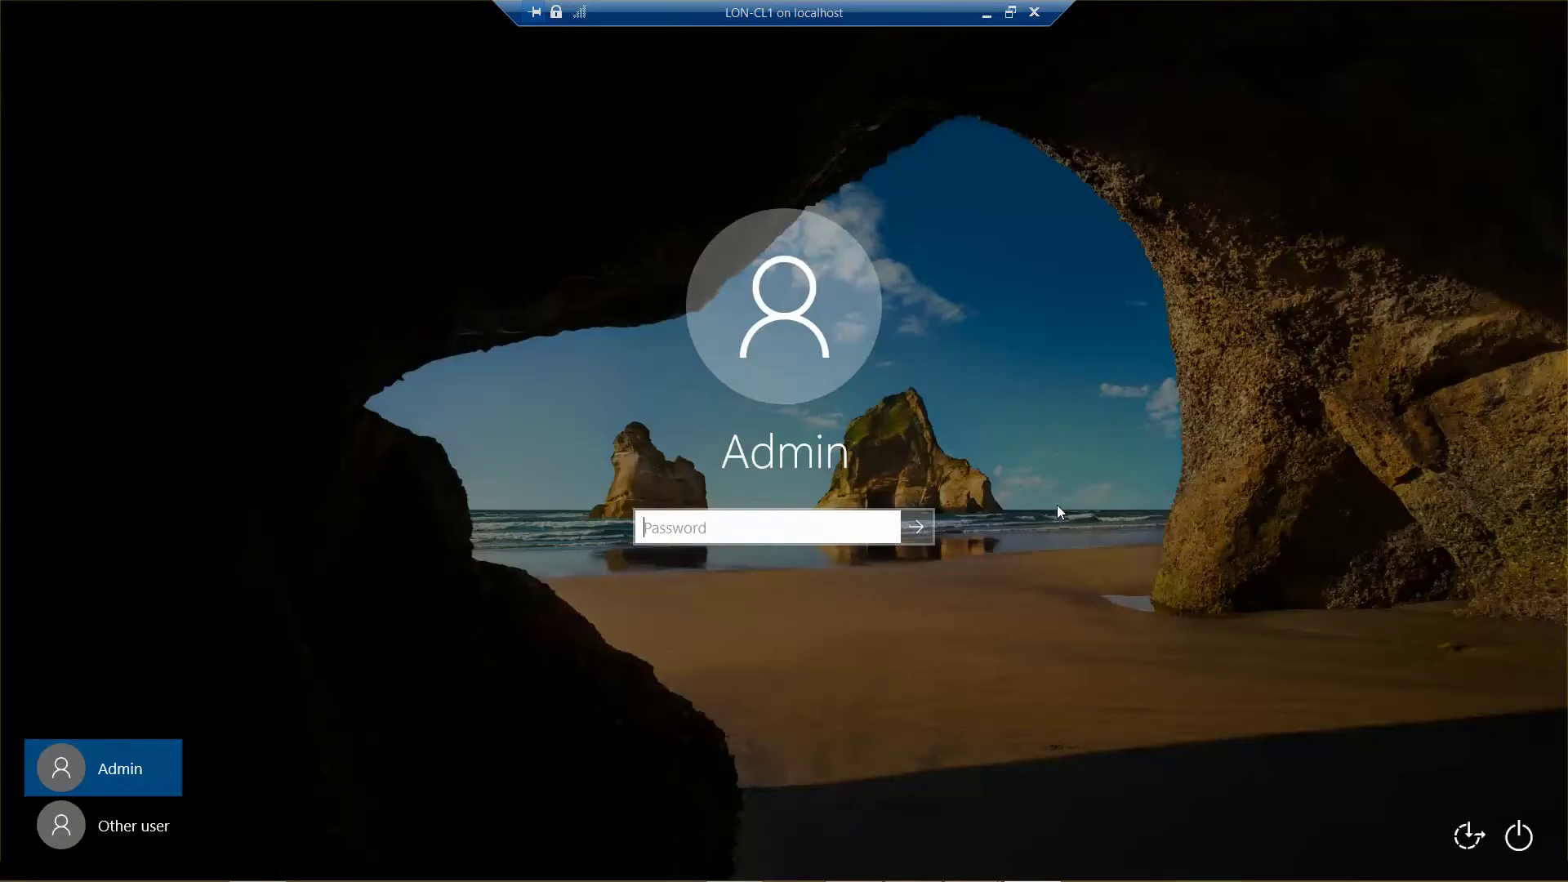
# Step: Sign in as the adatum domain administrator, fixing the user-name typo and checking the password before submitting
pyautogui.click(135, 829)
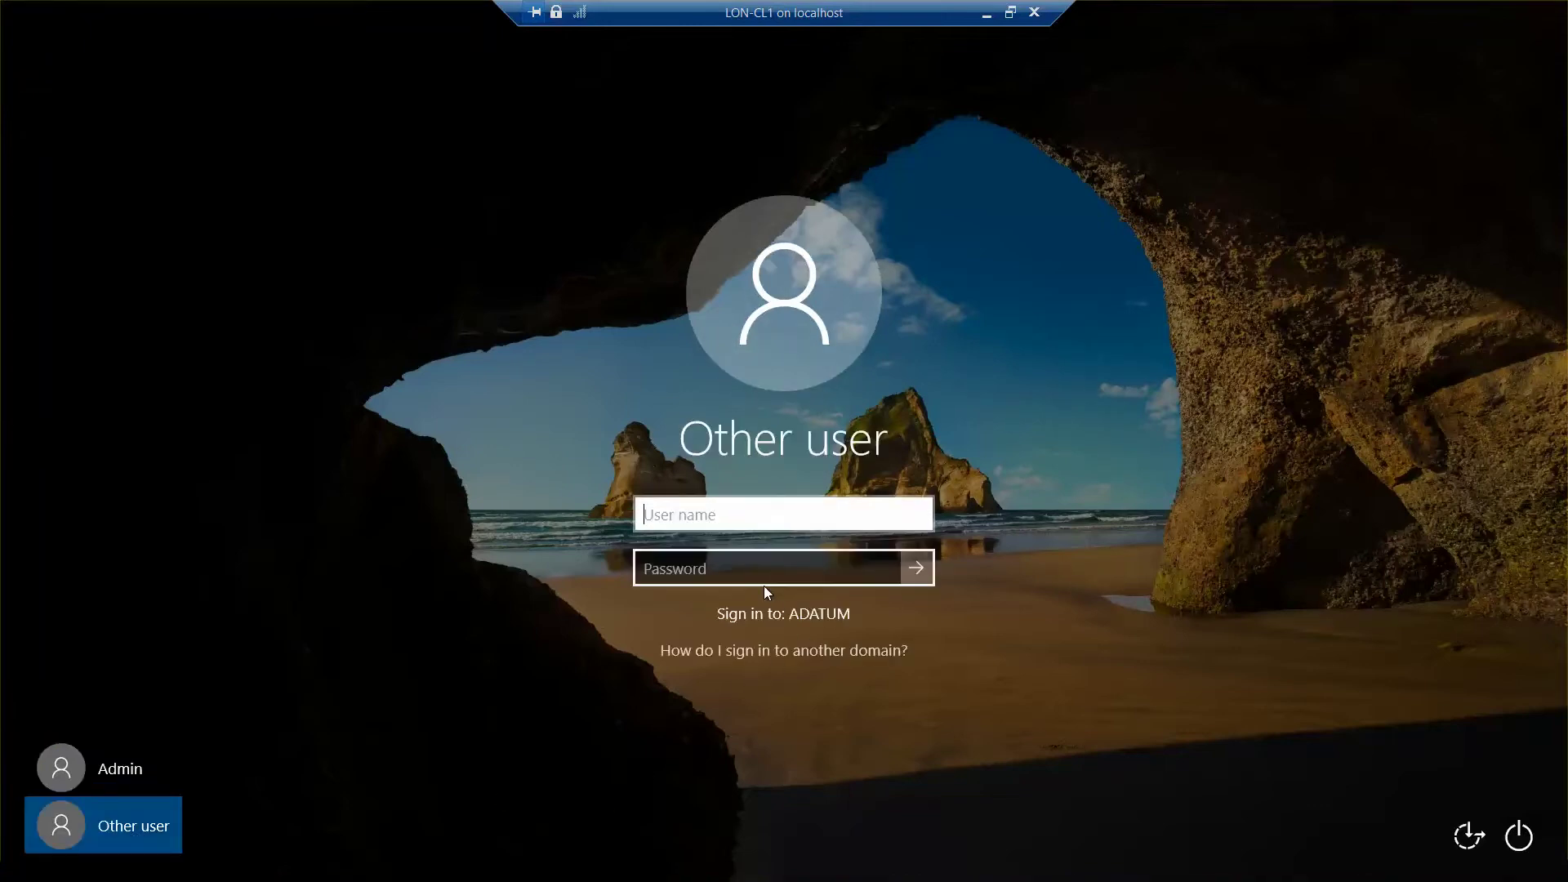
pyautogui.write('adatum\\')
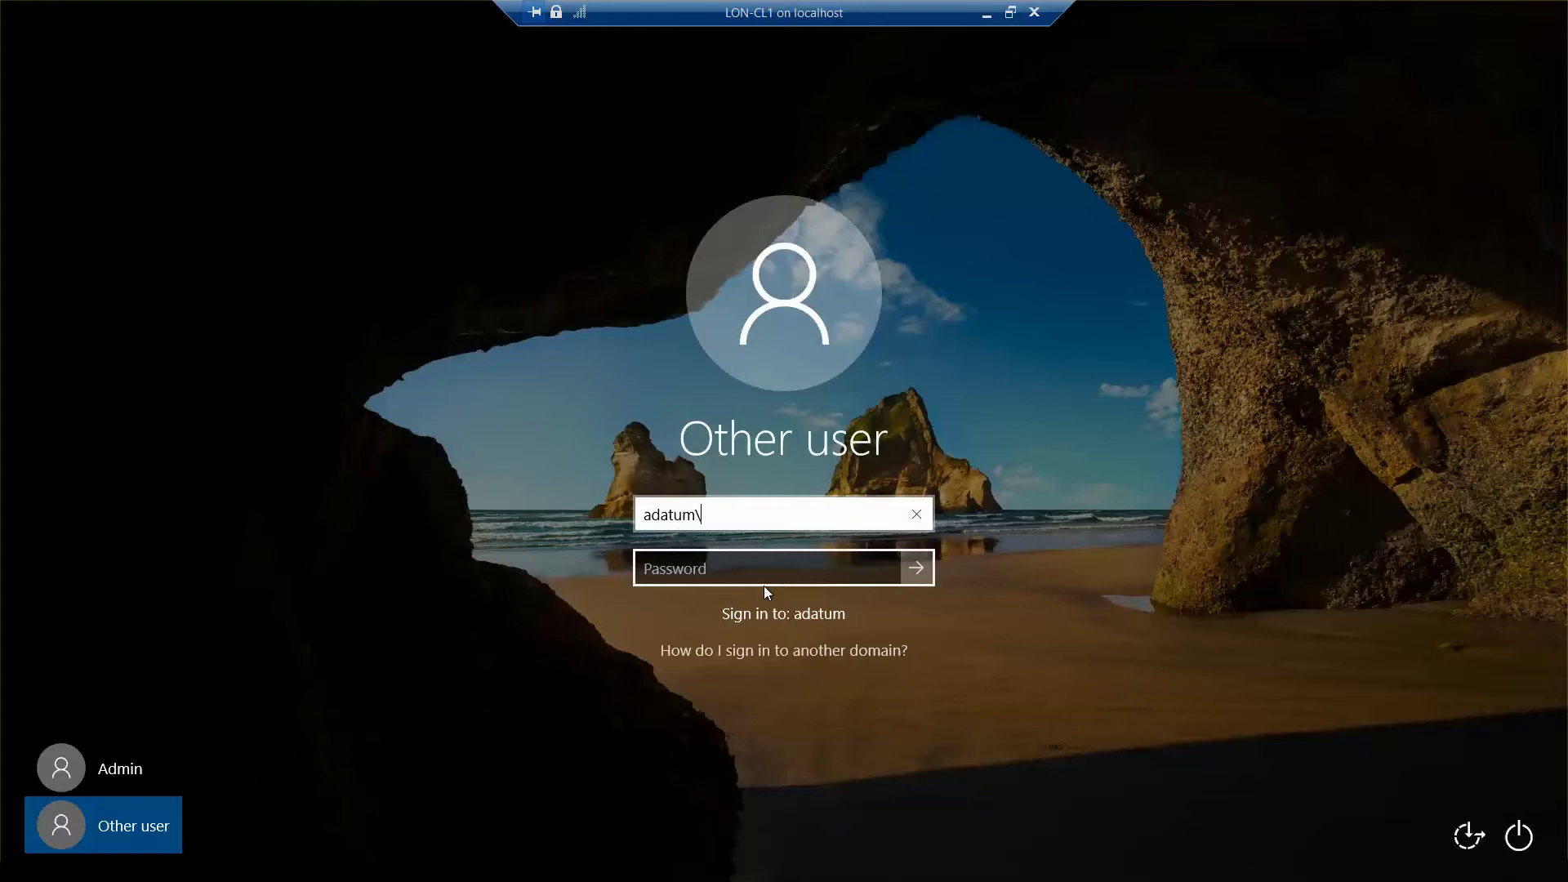
pyautogui.write('administrator')
pyautogui.press('Tab')
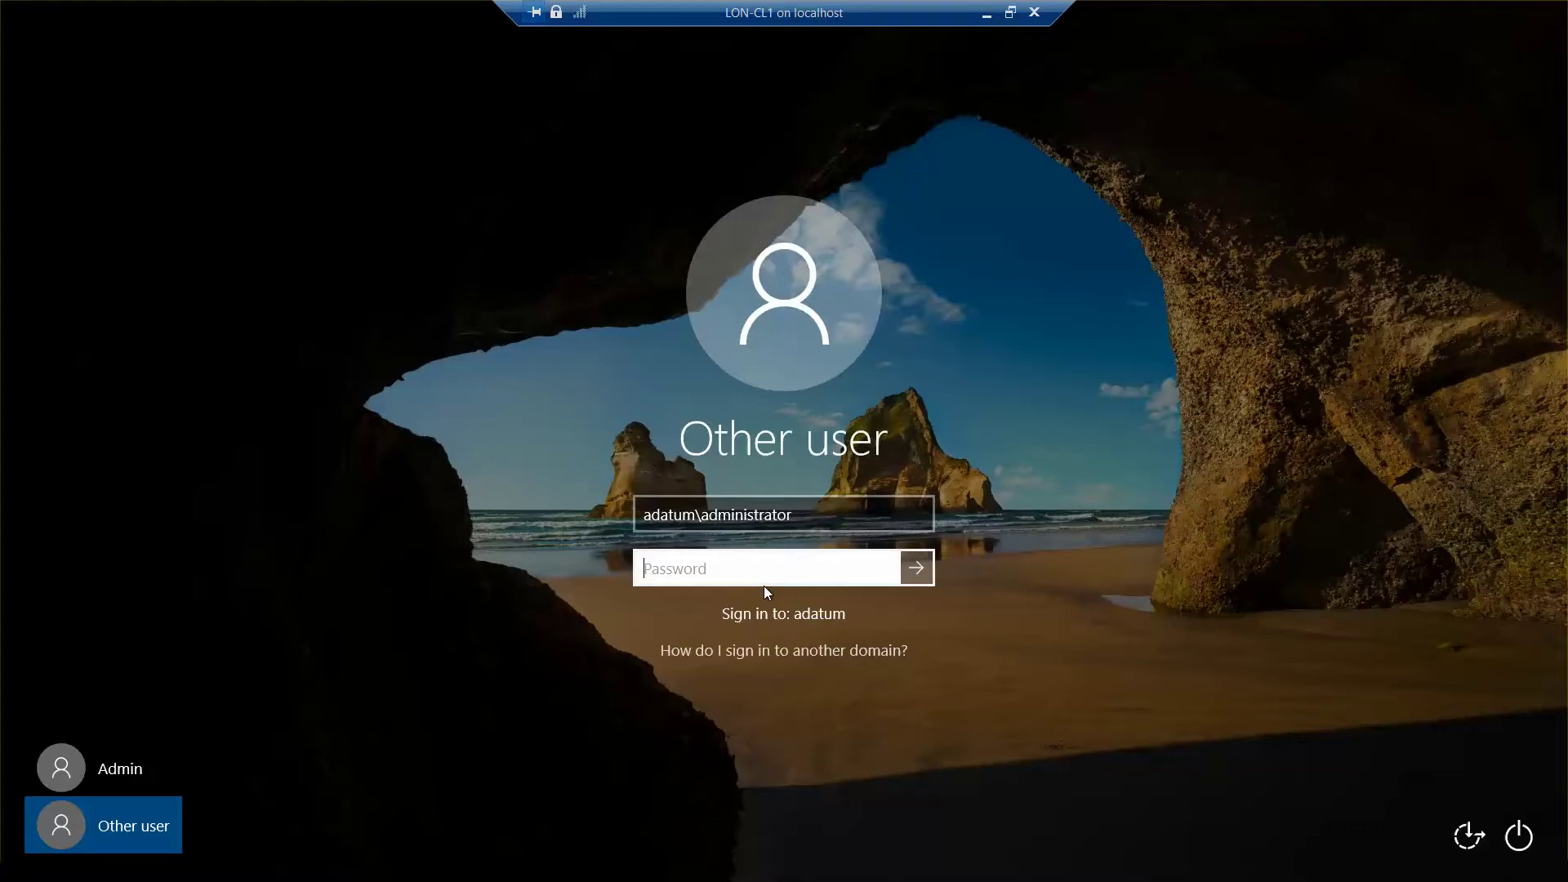
pyautogui.write('Pa5$w0rd')
pyautogui.click(884, 570)
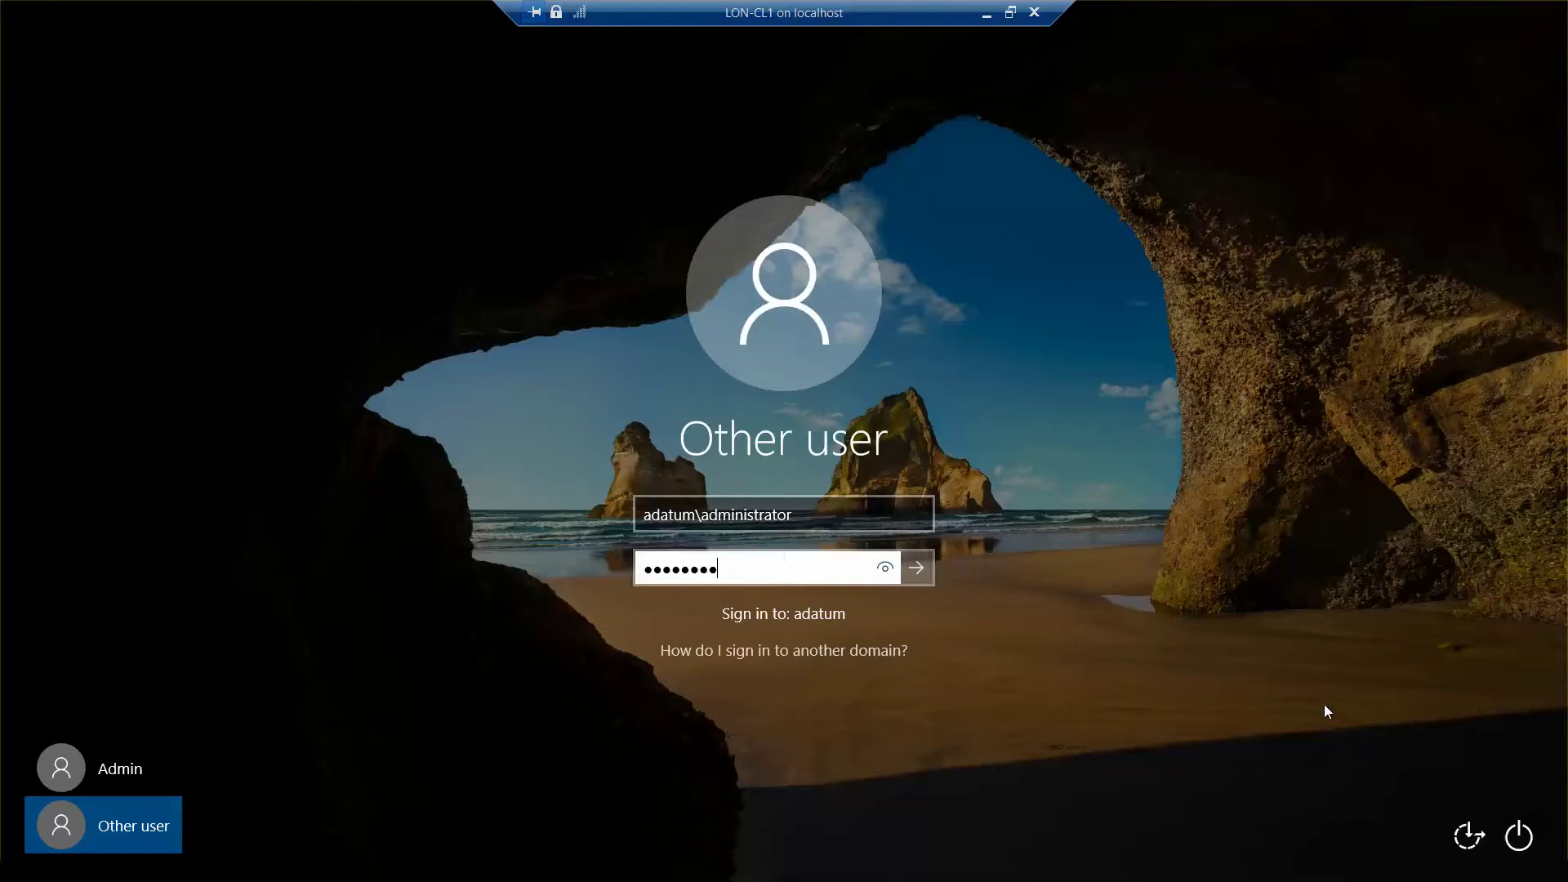
pyautogui.click(918, 568)
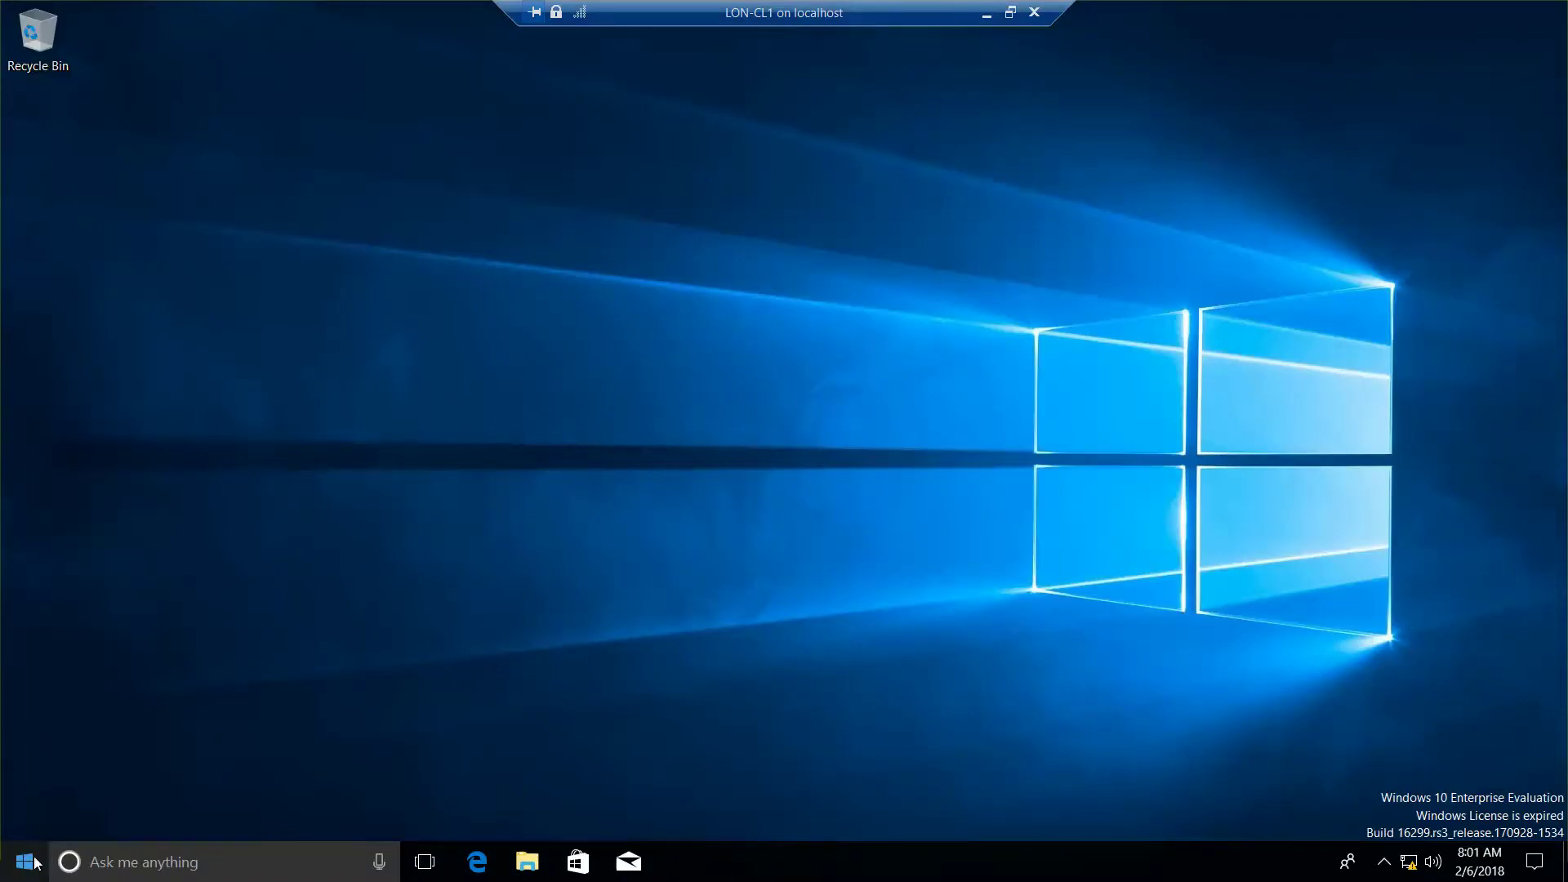
# Step: Open Device Manager from the Win+X menu and scan the LON-CL1 computer for hardware changes
pyautogui.rightClick(31, 866)
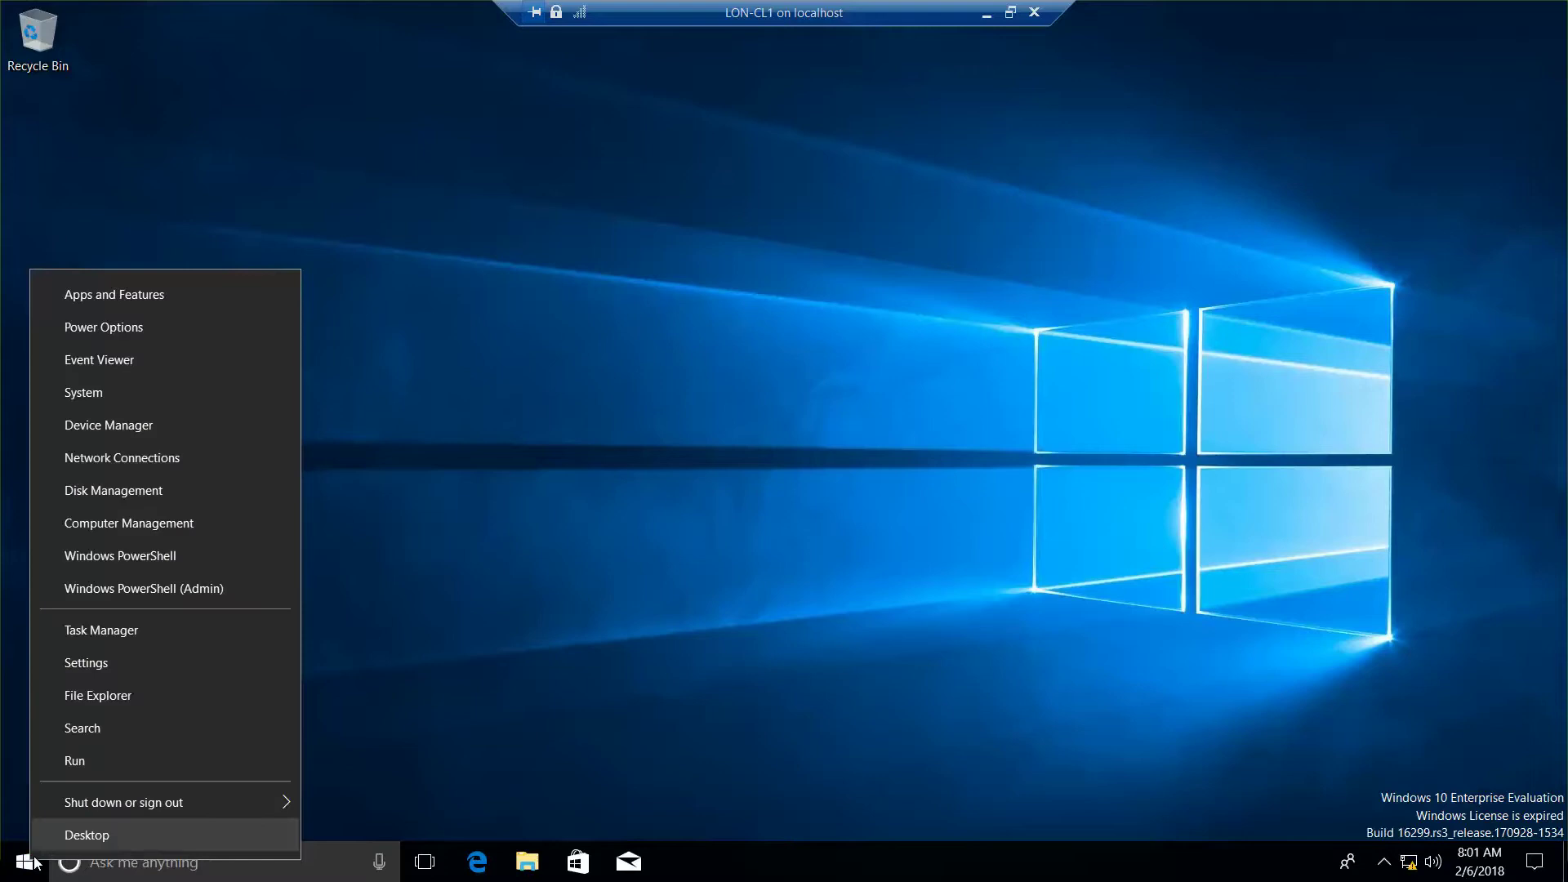
pyautogui.click(135, 427)
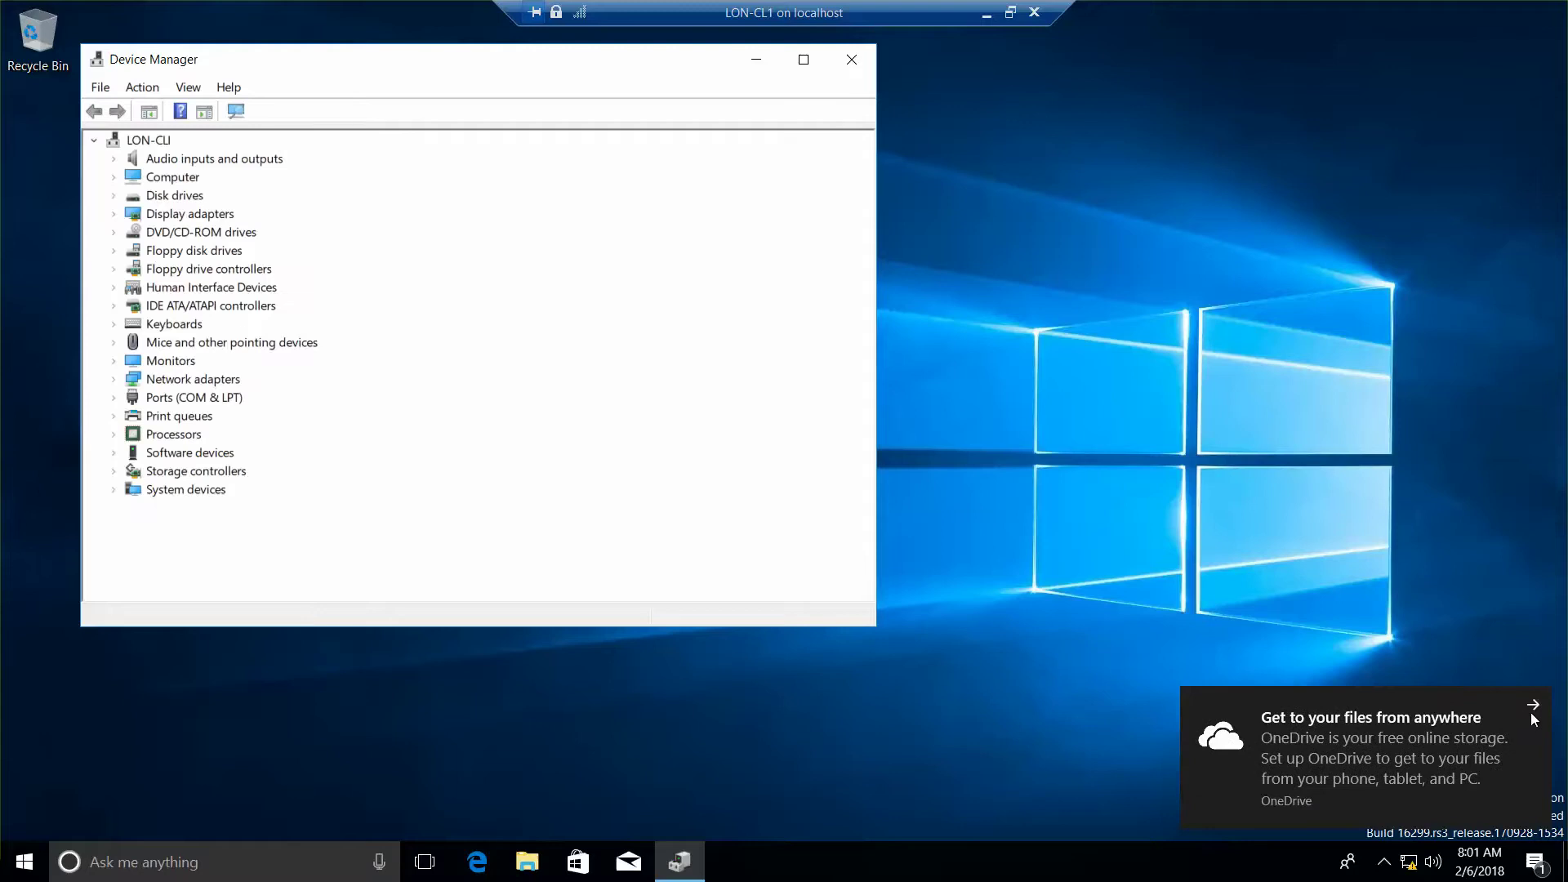
pyautogui.rightClick(161, 144)
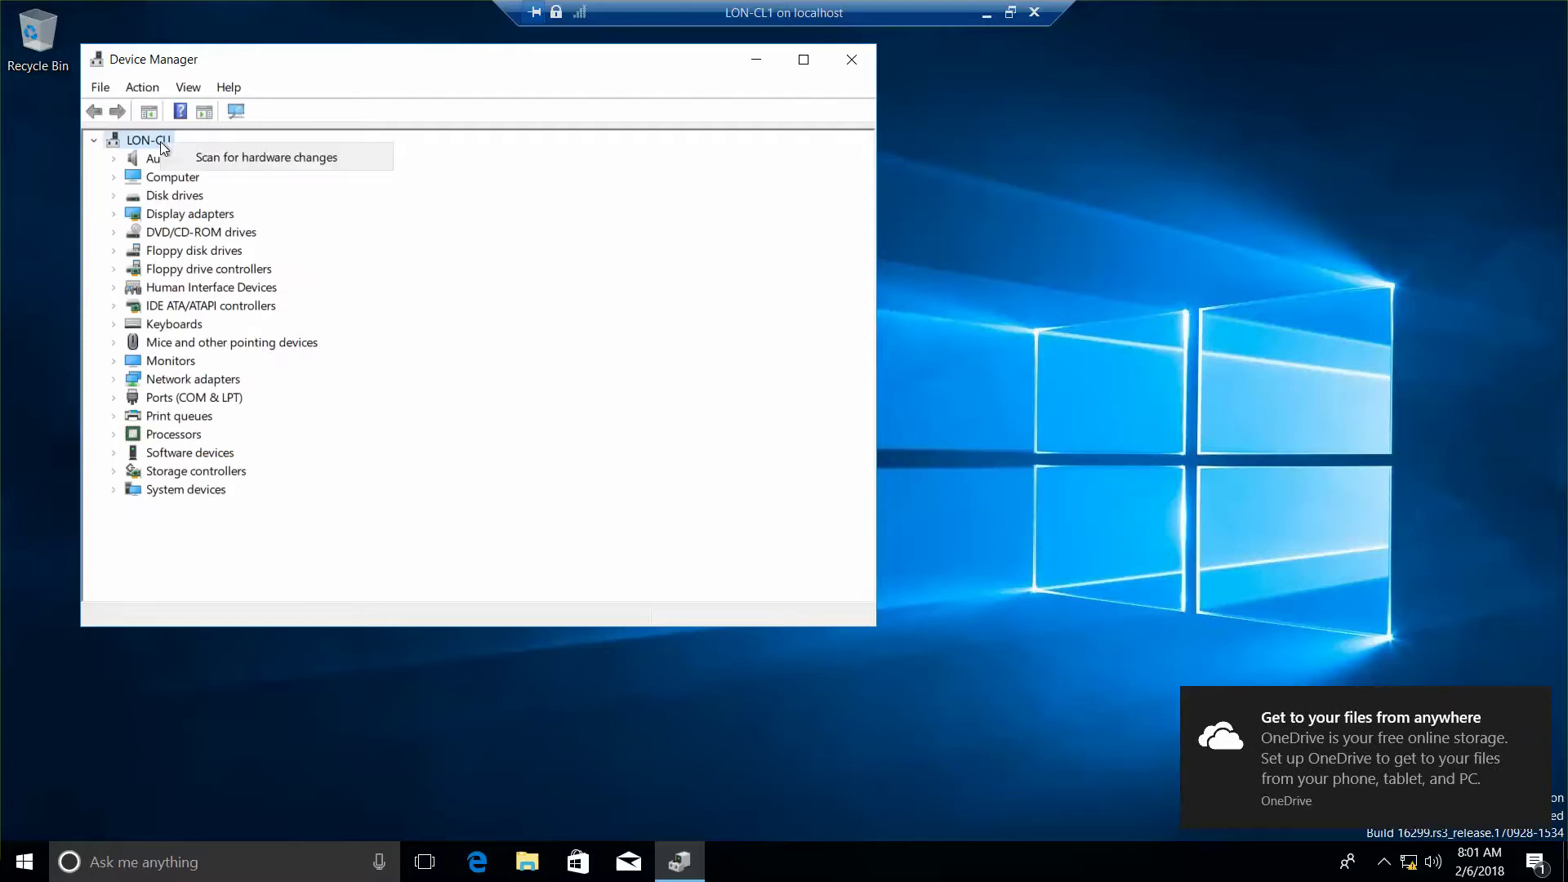
pyautogui.click(223, 158)
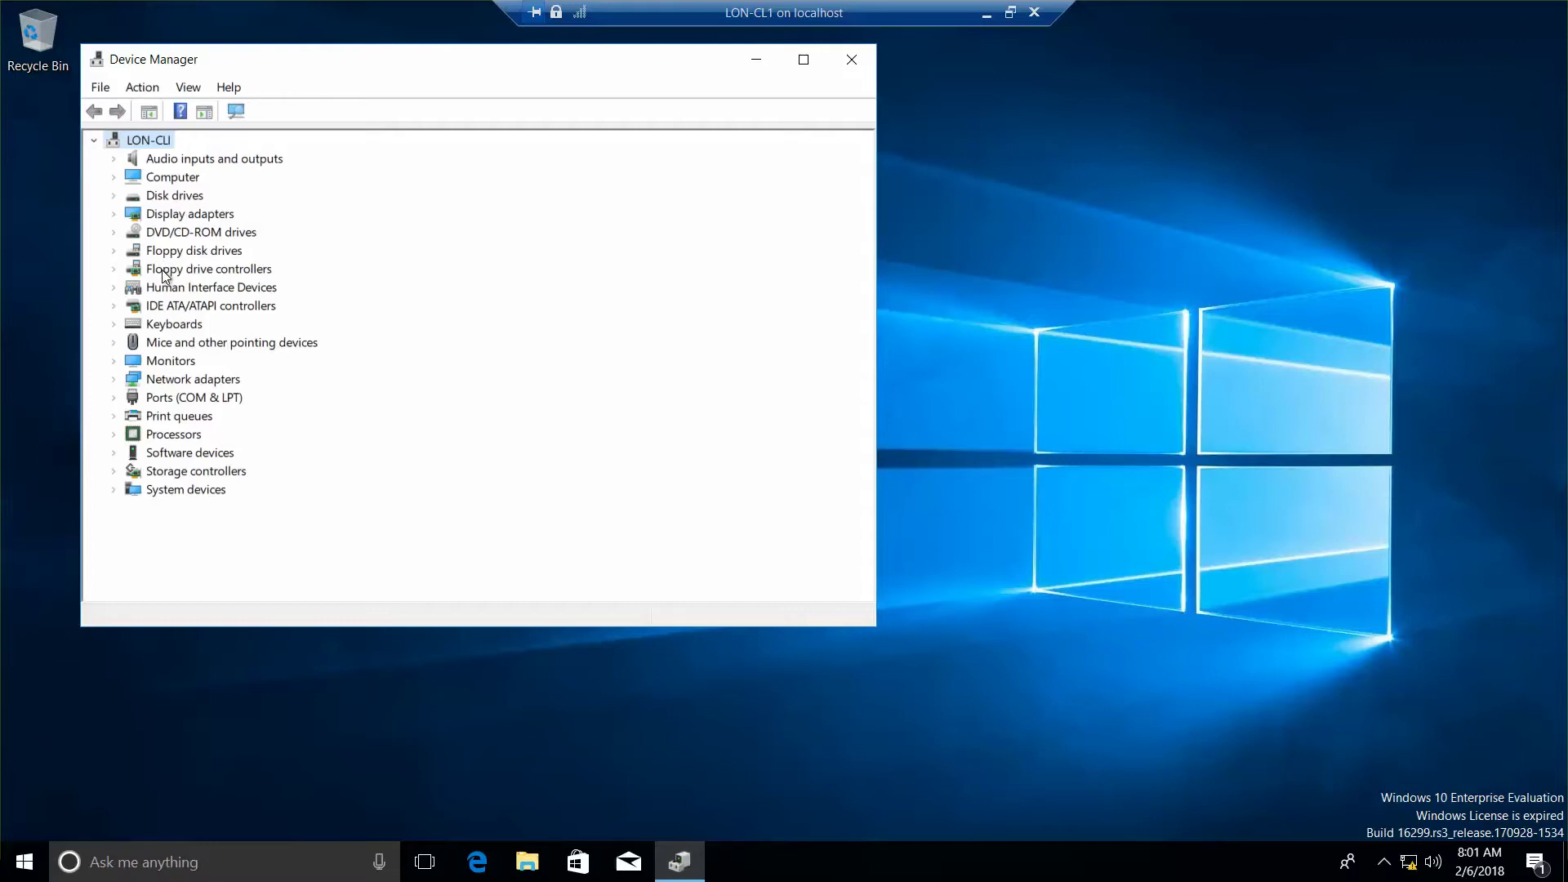
# Step: Under Ports (COM & LPT), search automatically for an updated Communications Port (COM2) driver
pyautogui.click(117, 396)
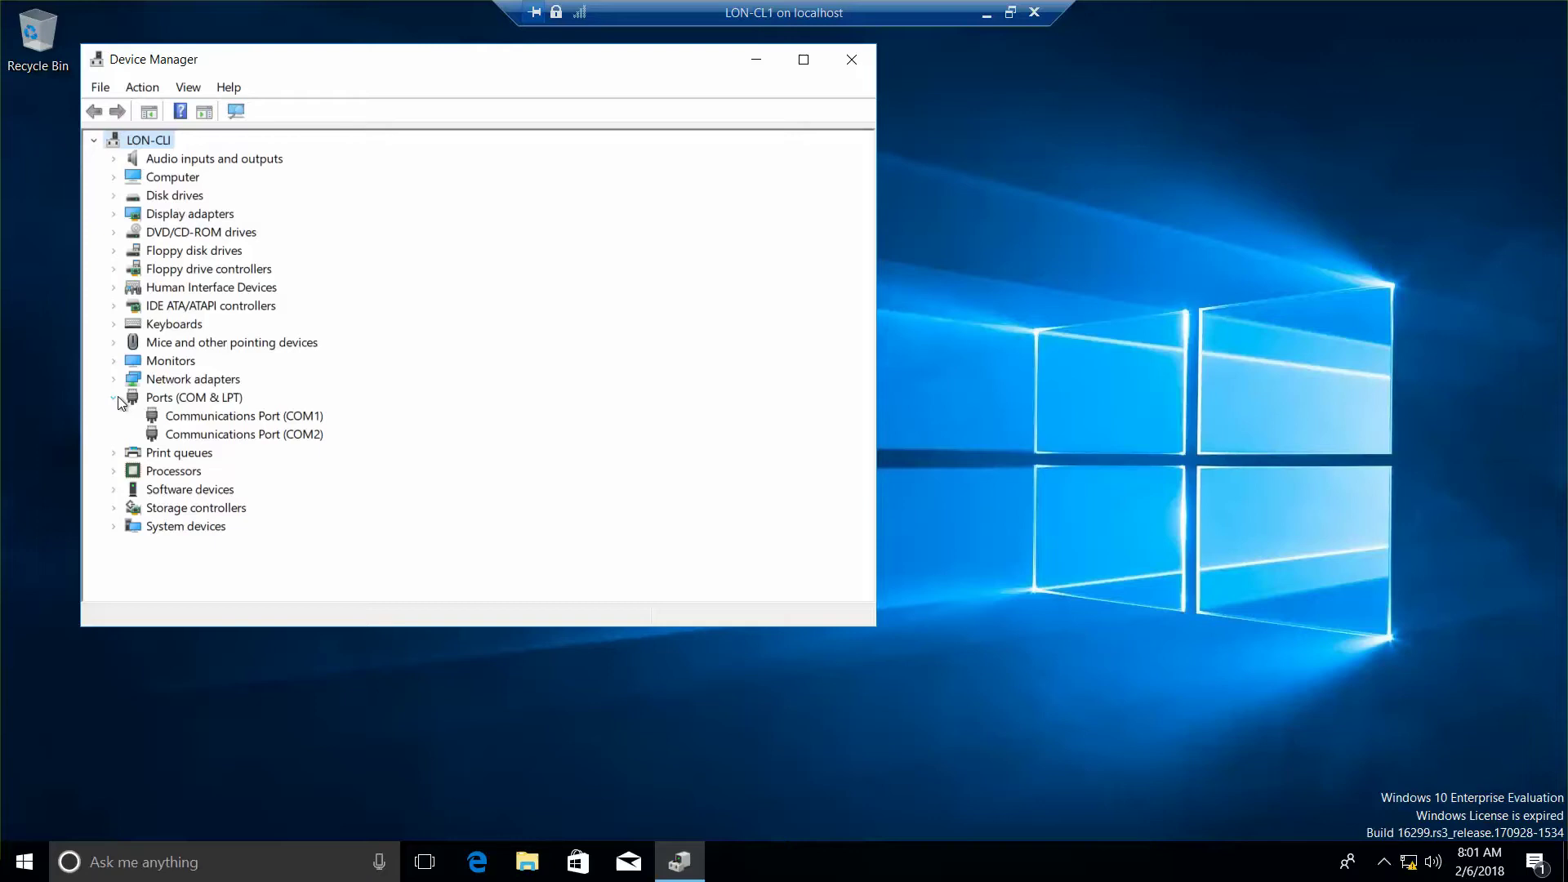
pyautogui.rightClick(253, 434)
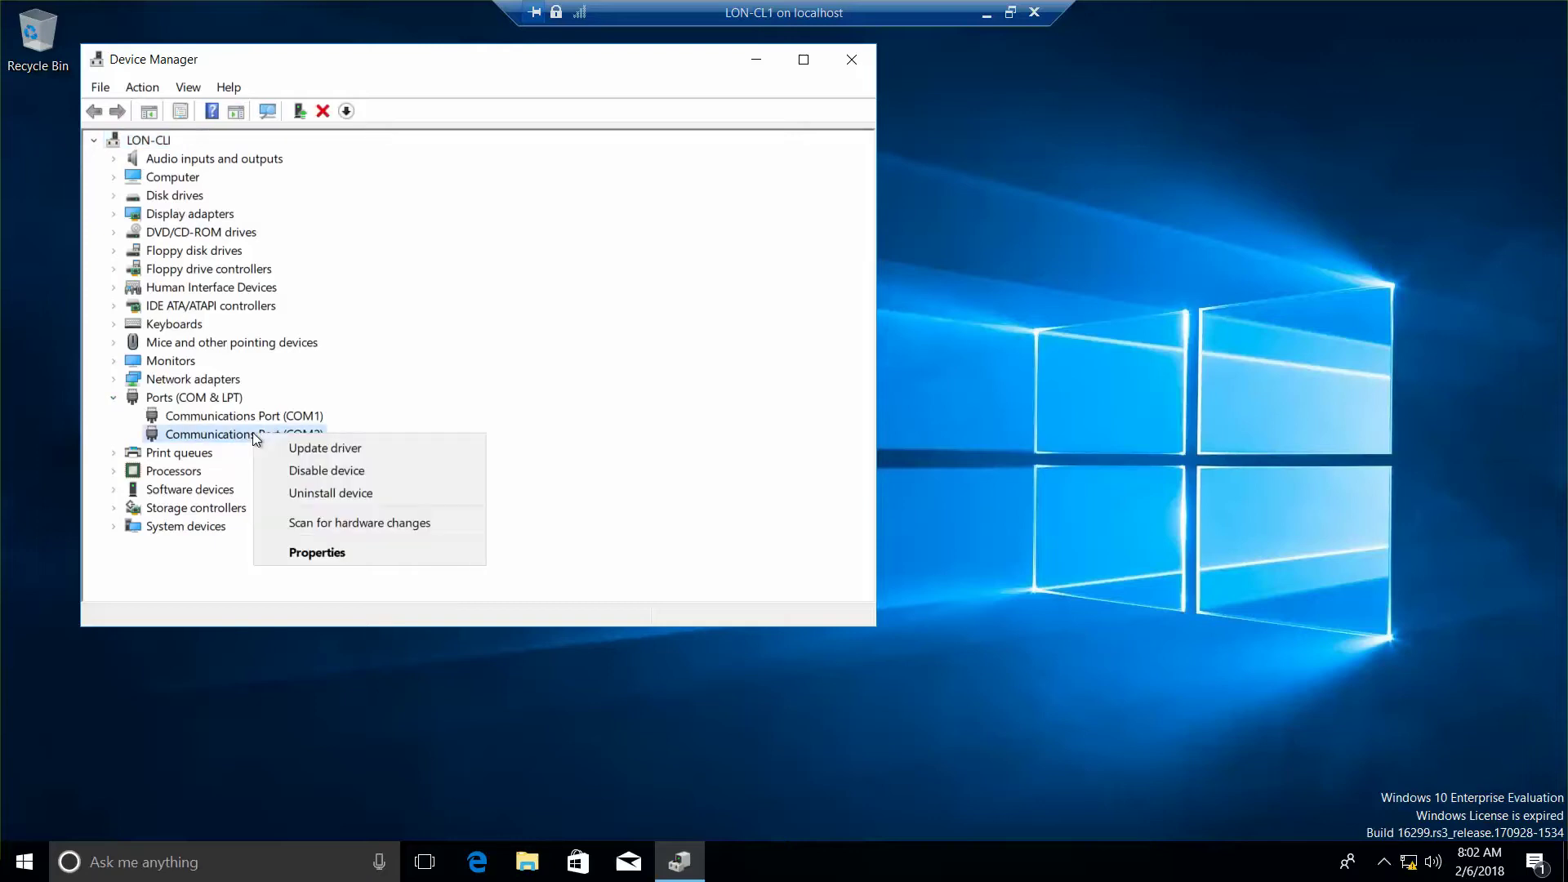
pyautogui.click(309, 452)
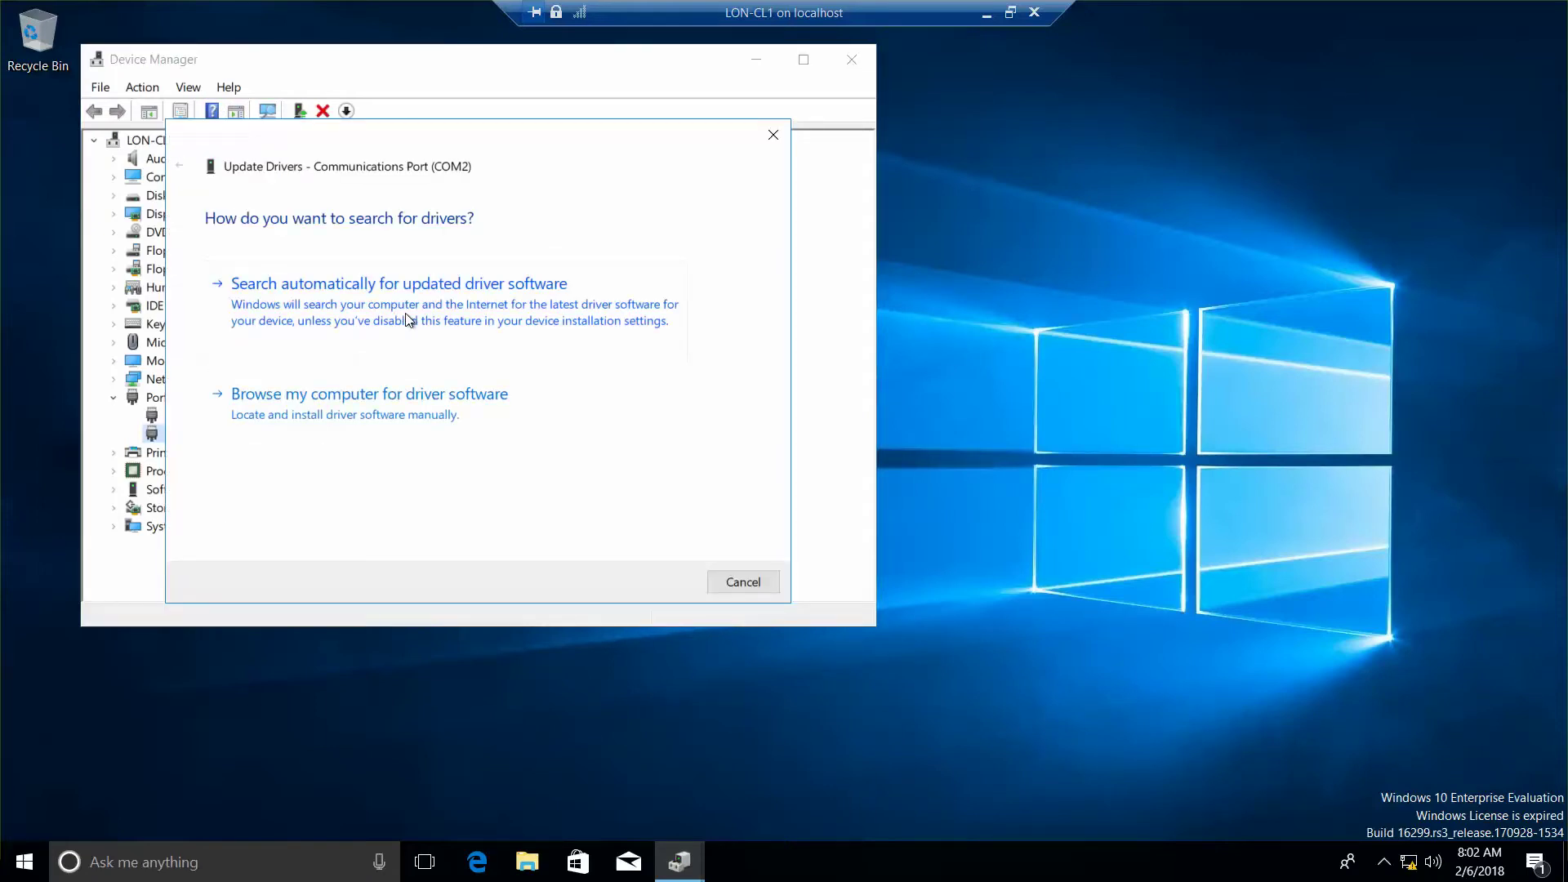
pyautogui.click(405, 318)
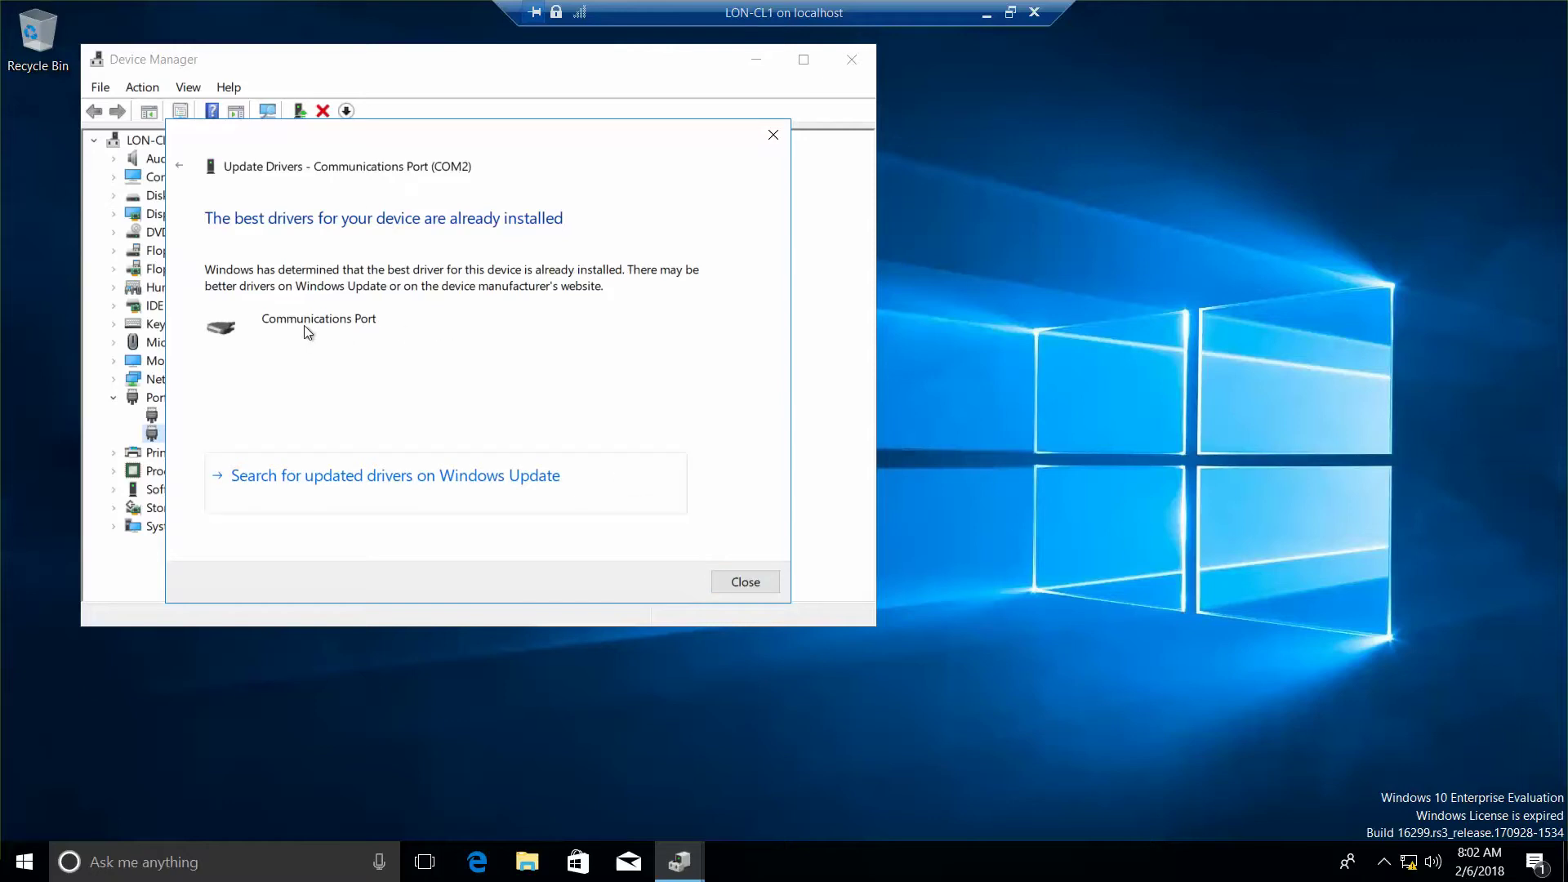
# Step: Close the driver search result and view the Driver tab in COM2's properties
pyautogui.click(757, 582)
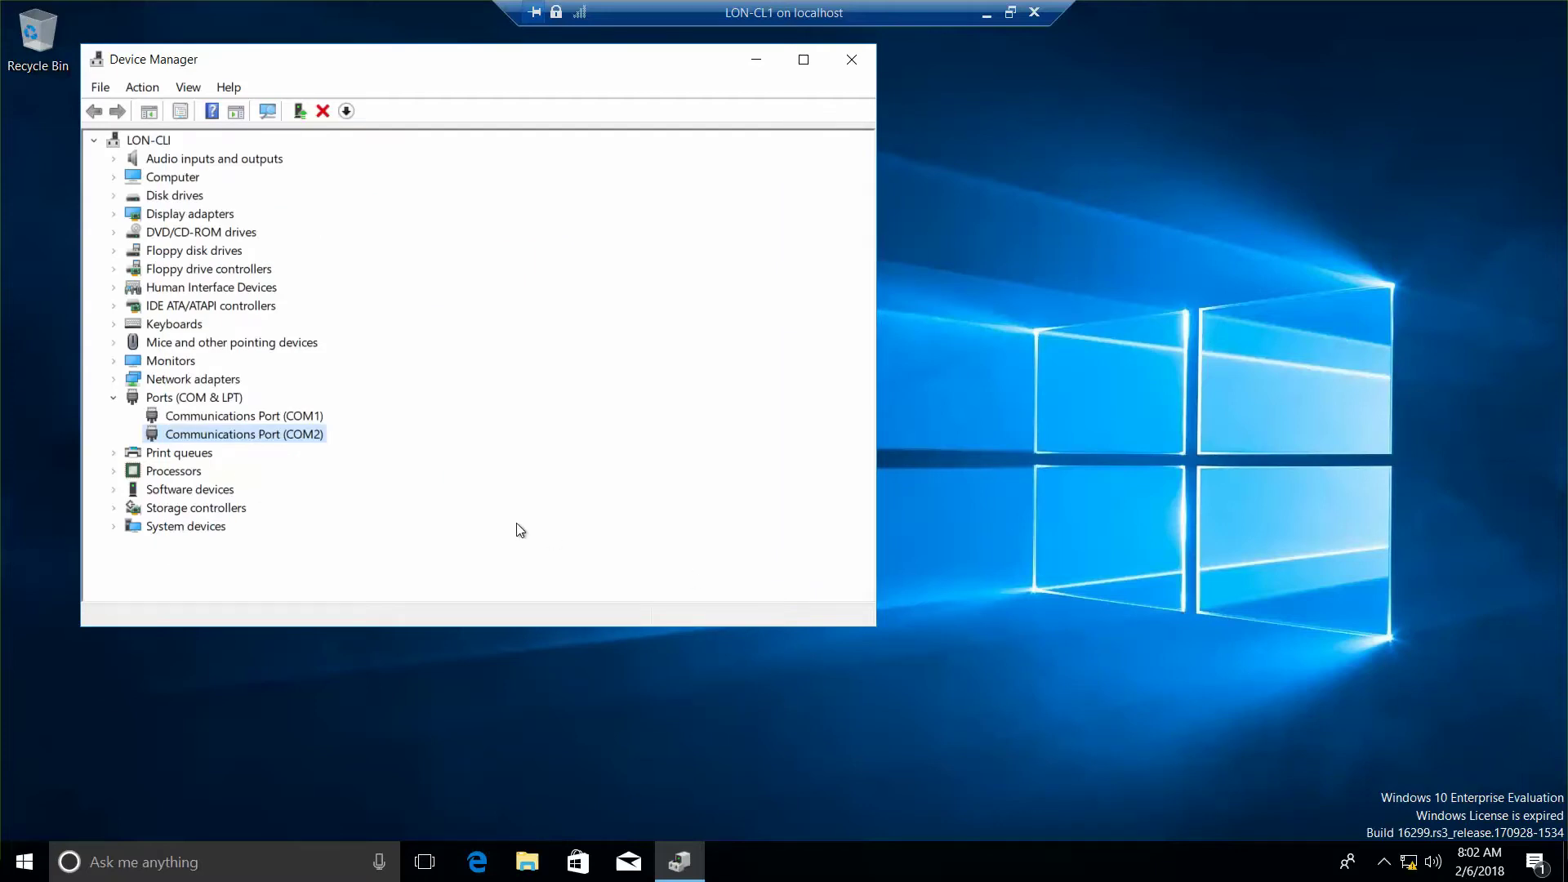
pyautogui.rightClick(280, 442)
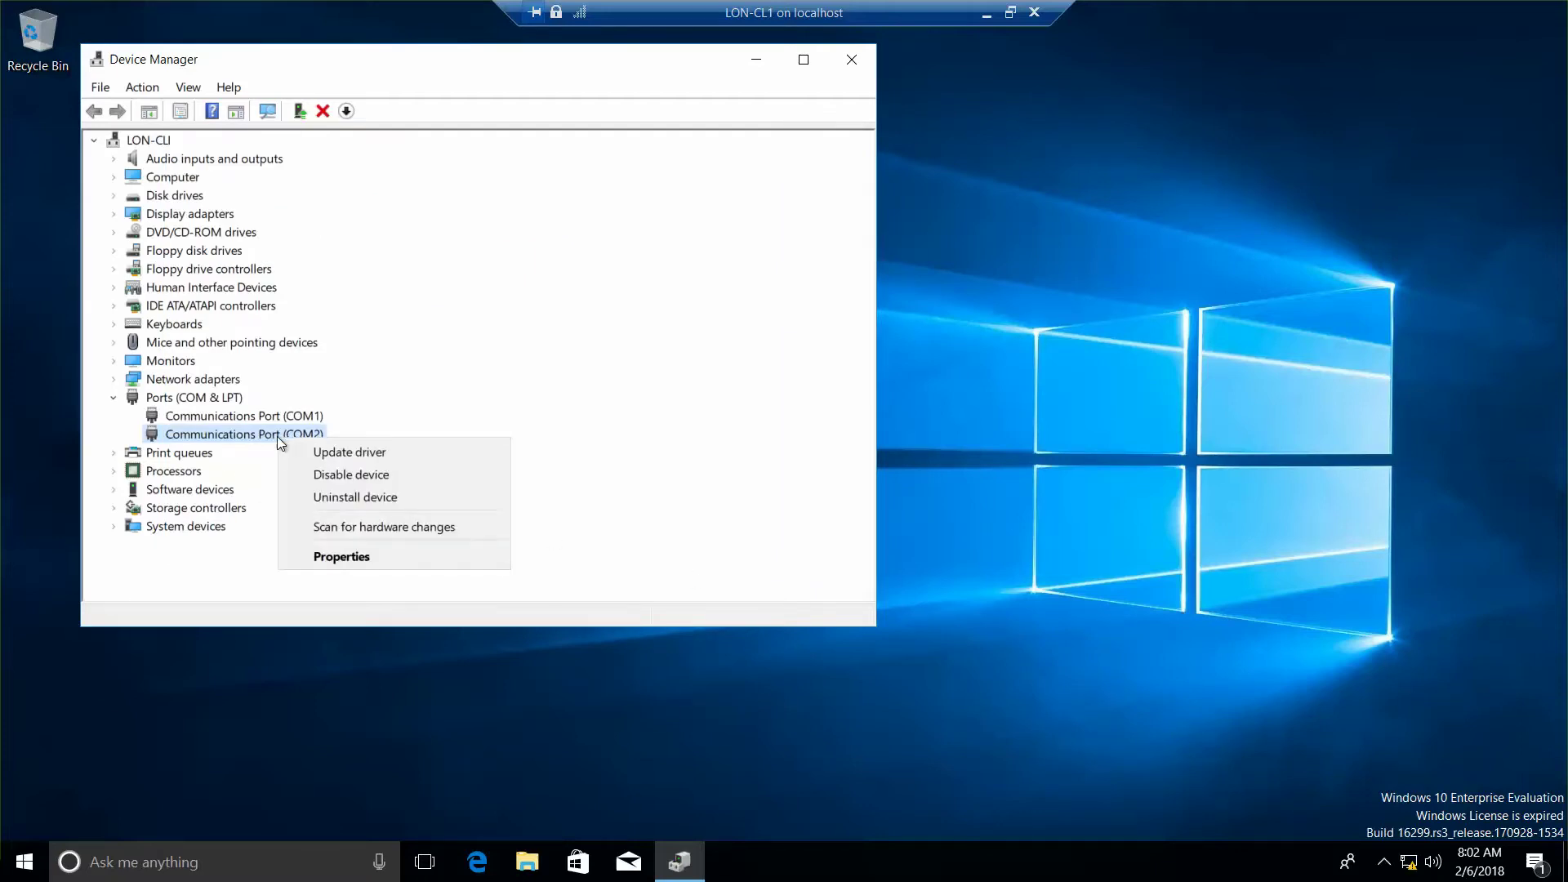
pyautogui.click(370, 559)
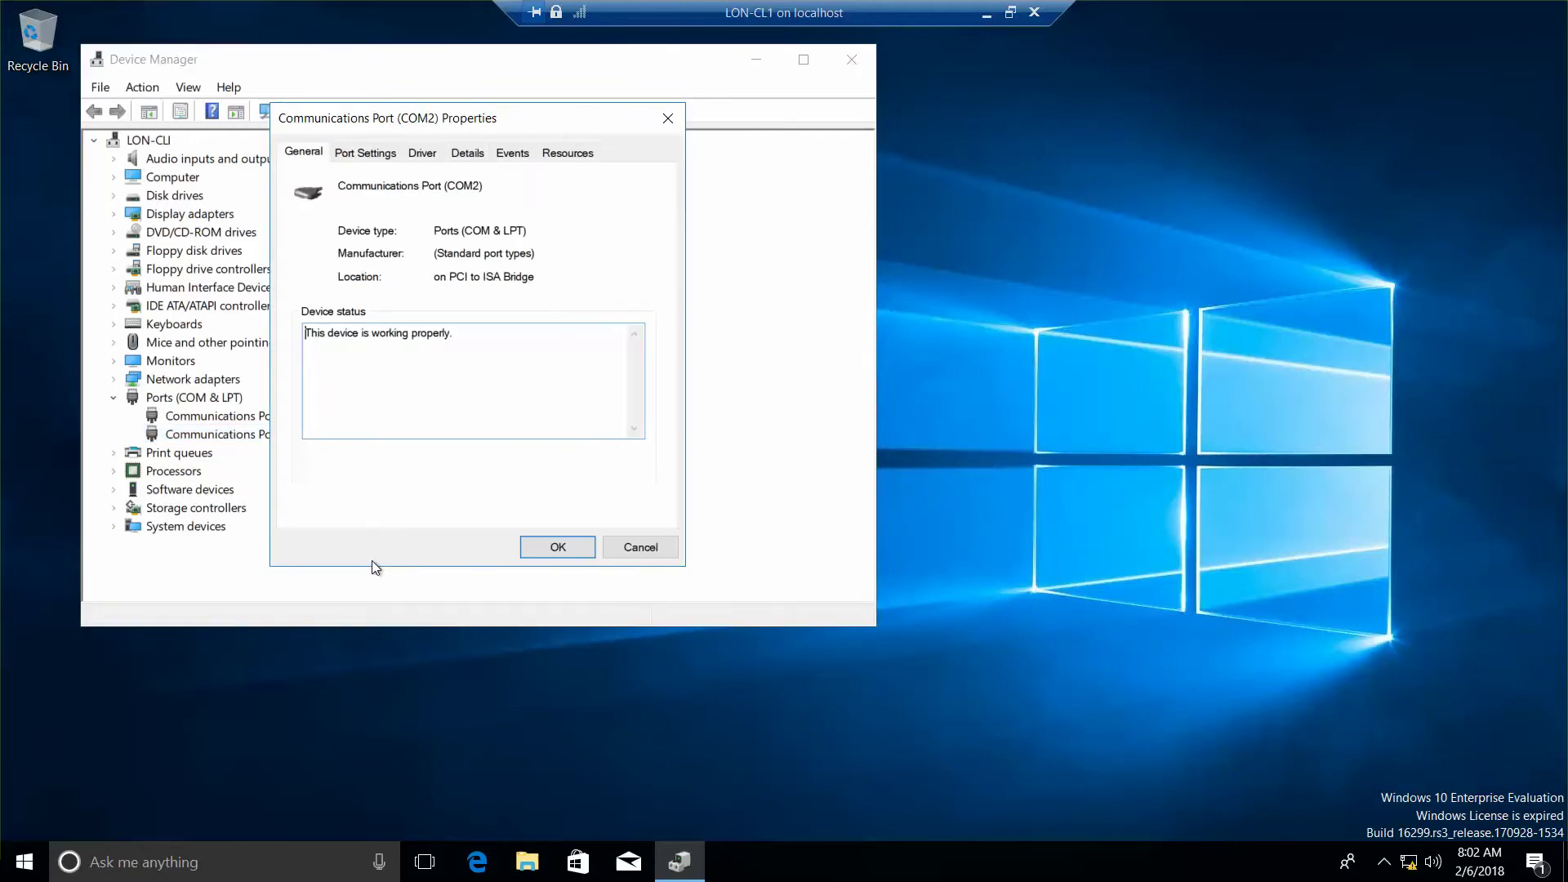
pyautogui.click(422, 154)
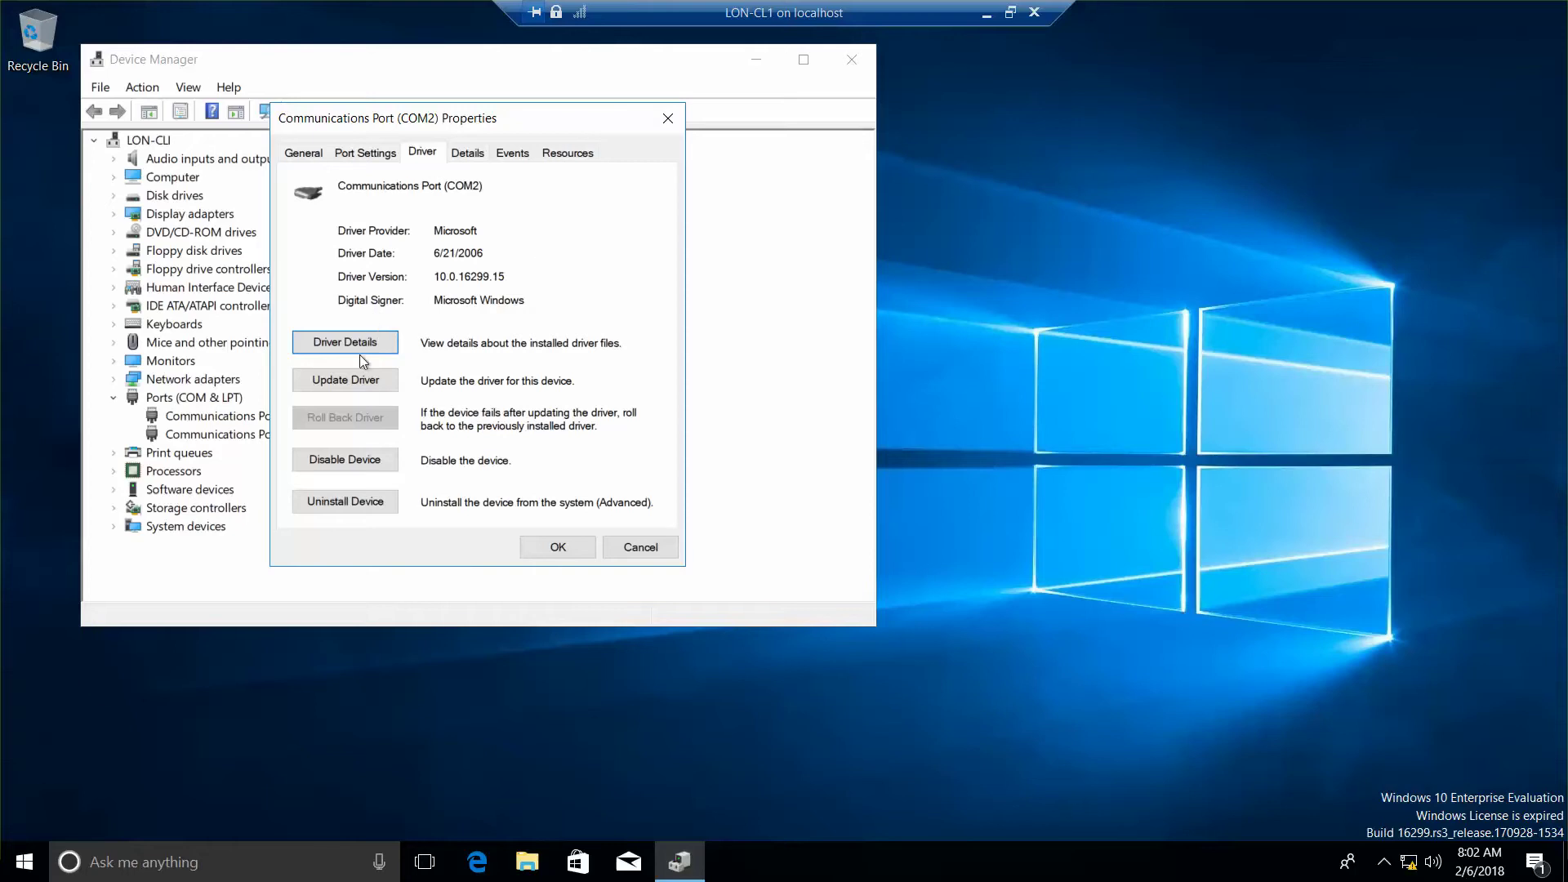
# Step: Browse the list of compatible Communications Port drivers for COM2, then cancel without installing
pyautogui.click(358, 390)
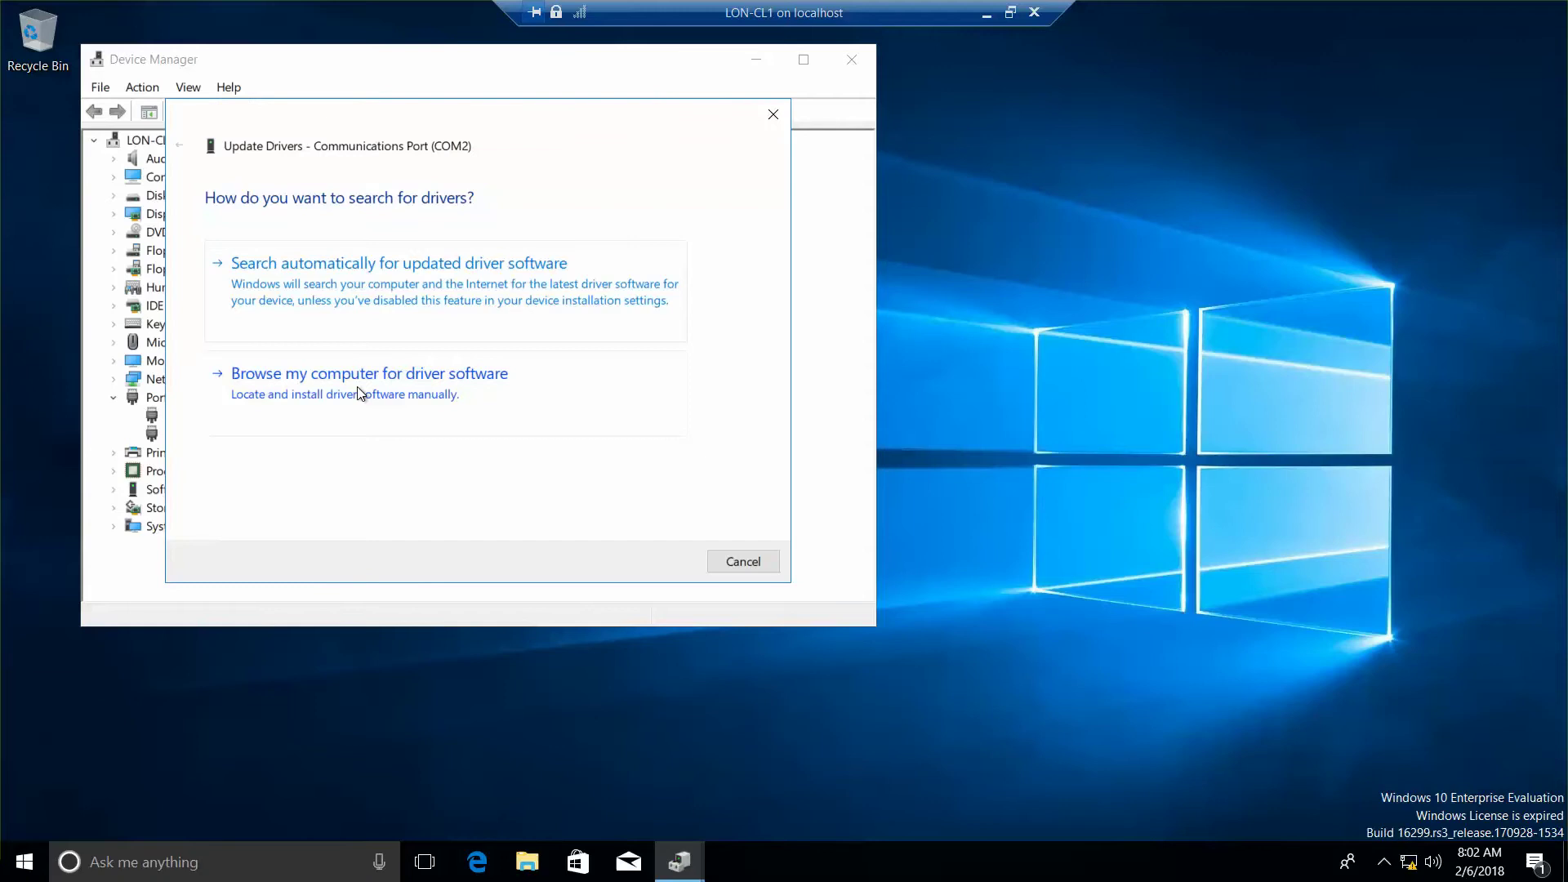
pyautogui.click(378, 394)
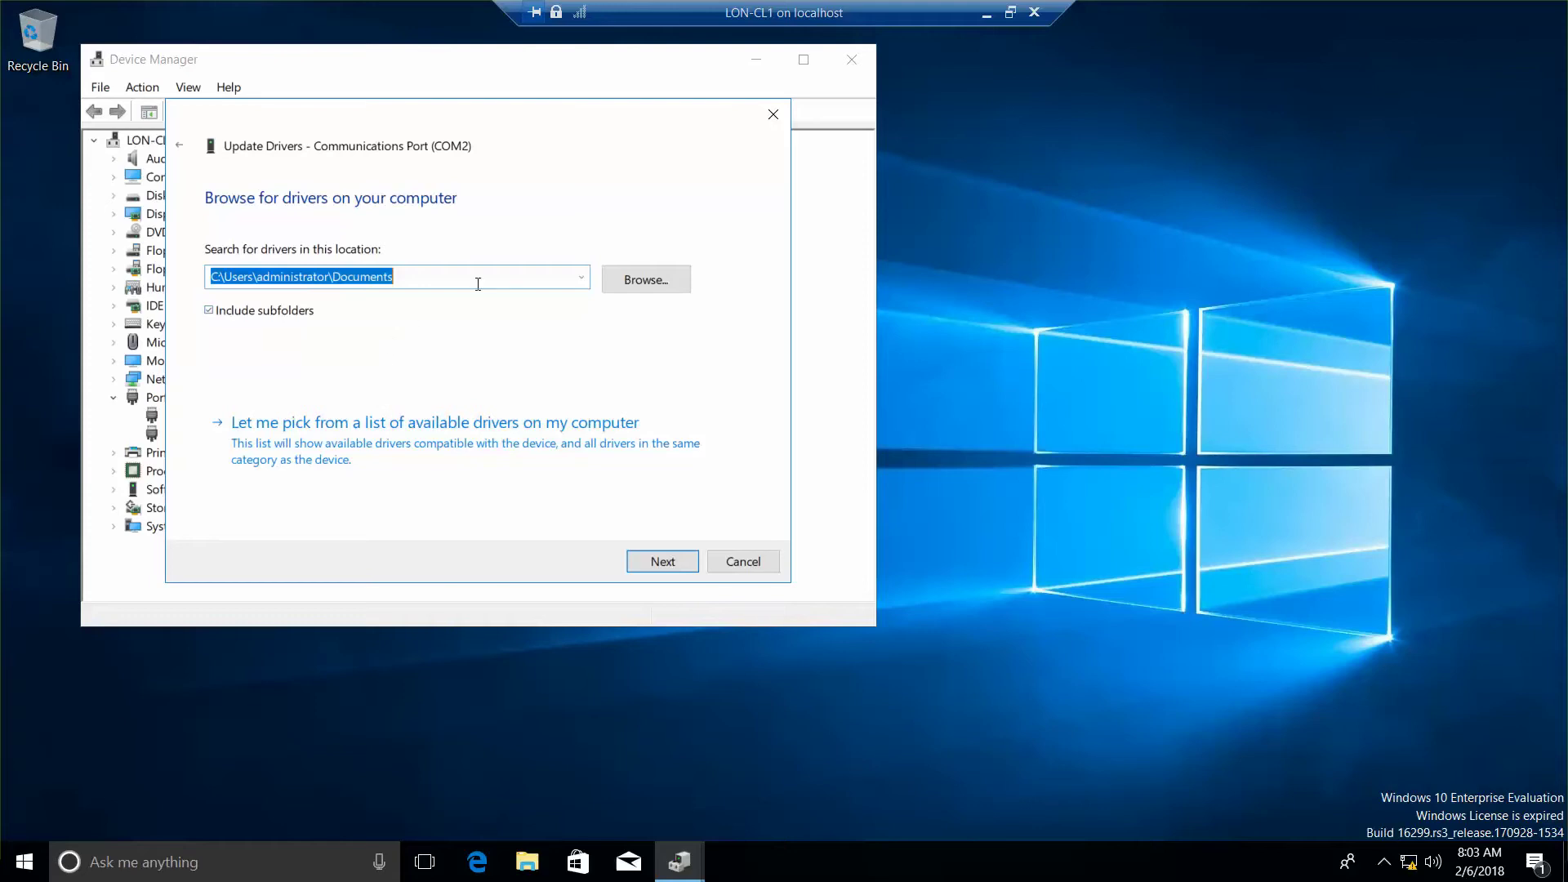
pyautogui.click(476, 443)
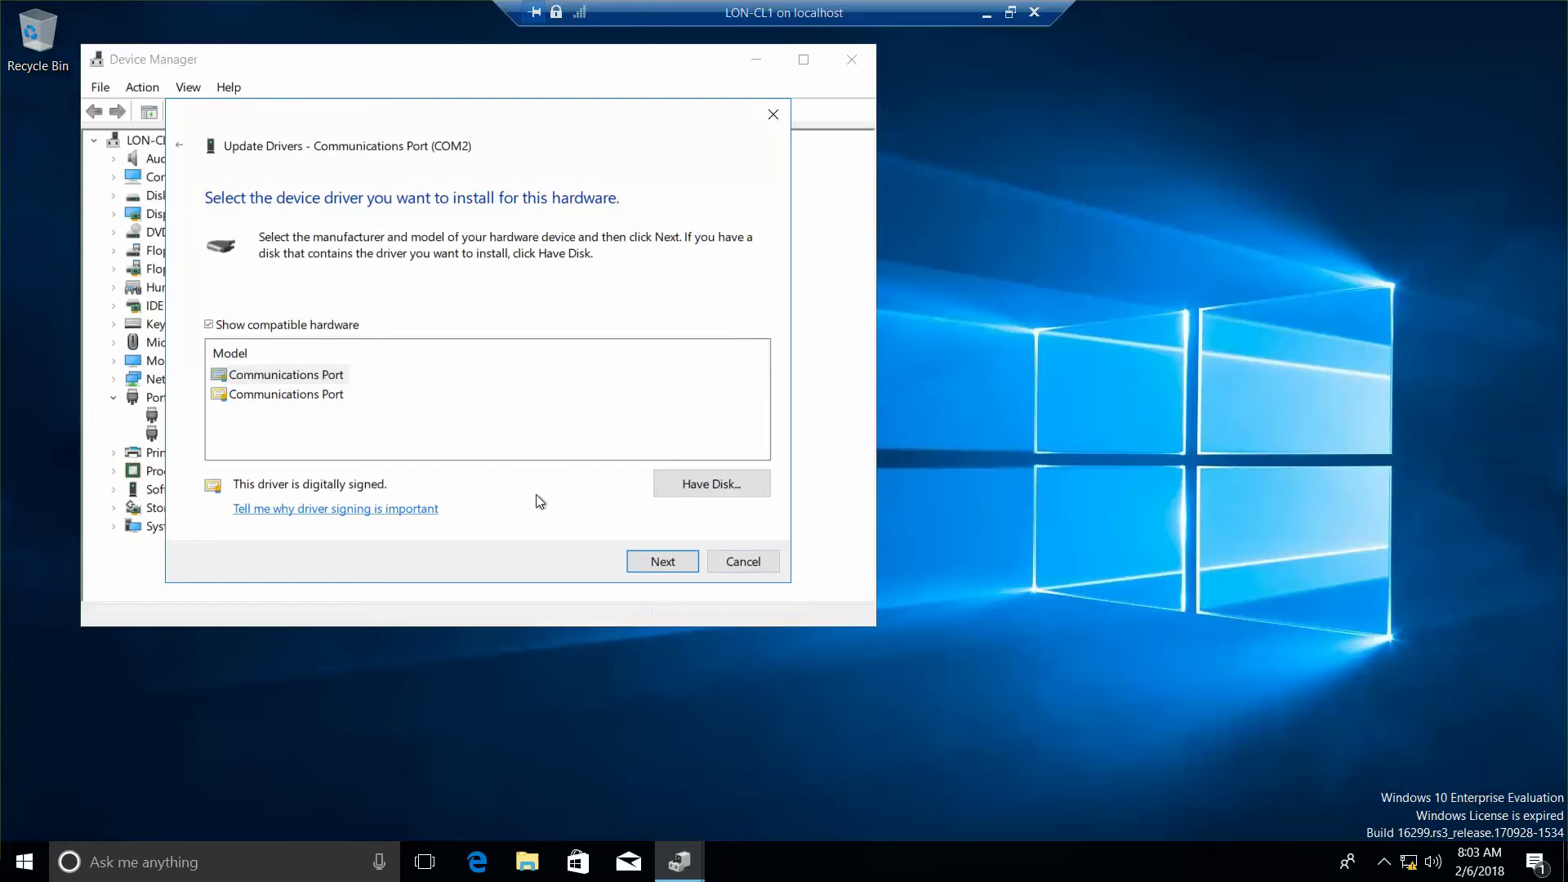
pyautogui.click(758, 567)
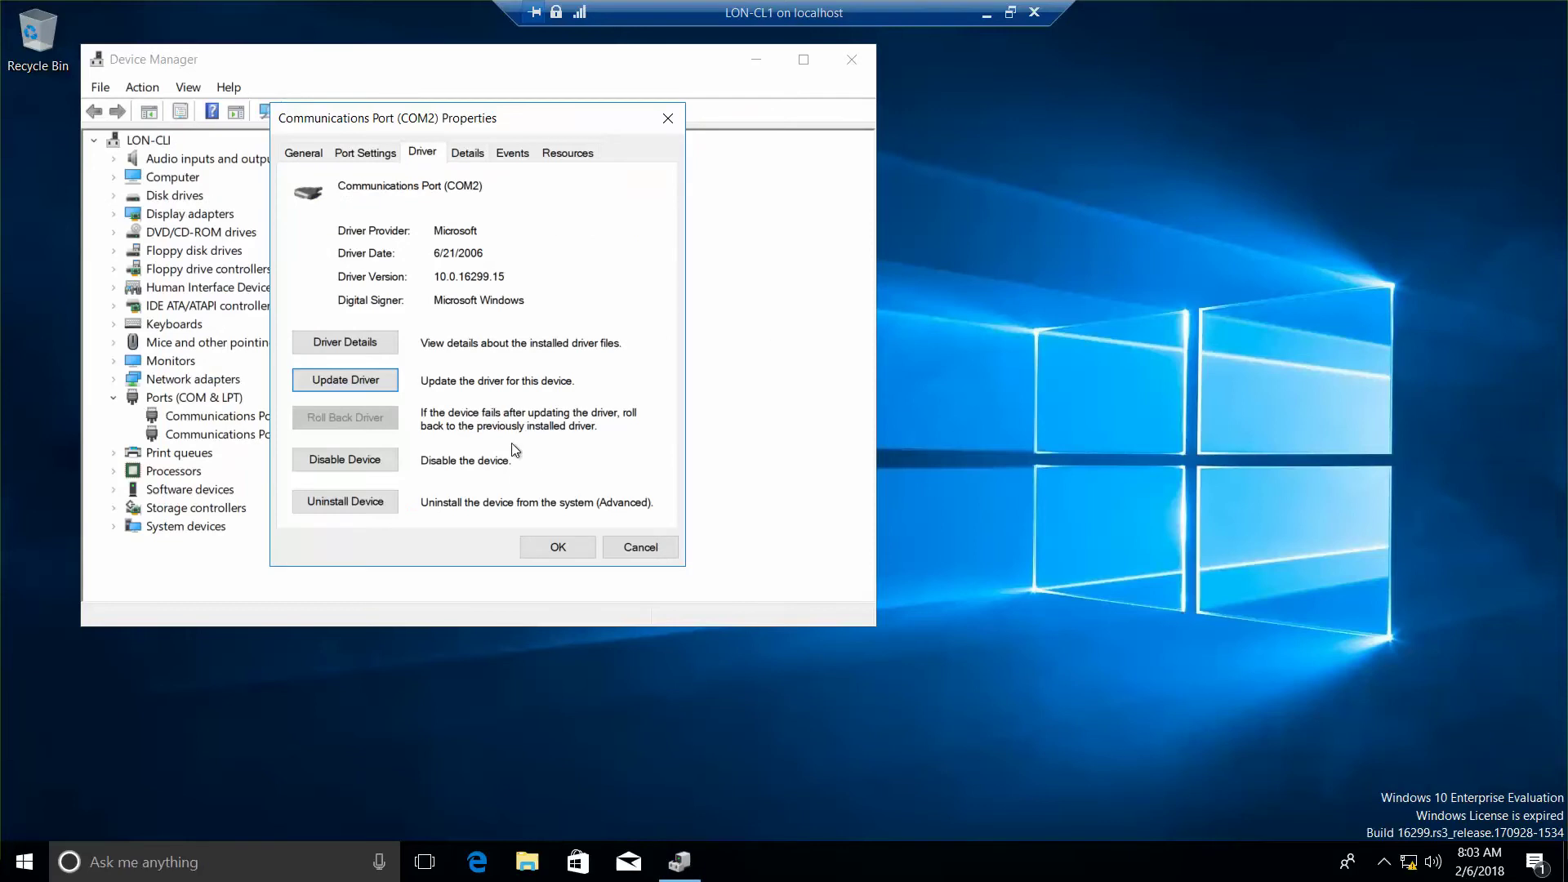
# Step: Turn off Show compatible hardware and pick Trimble's PCMCIA GPS Adapter (Rev. B) model for COM2
pyautogui.click(376, 385)
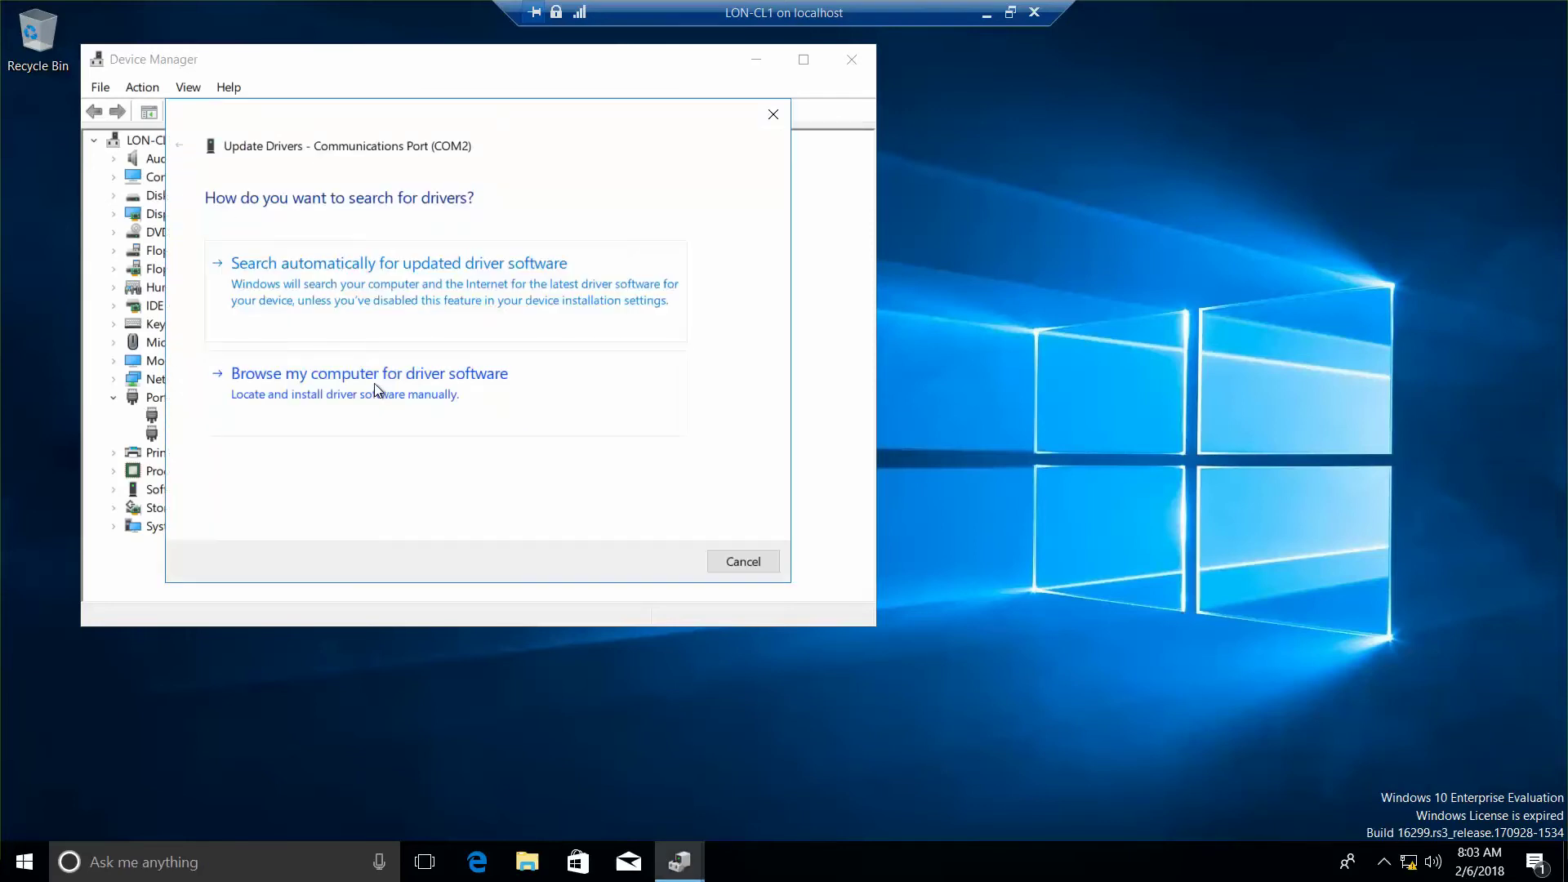
pyautogui.click(374, 384)
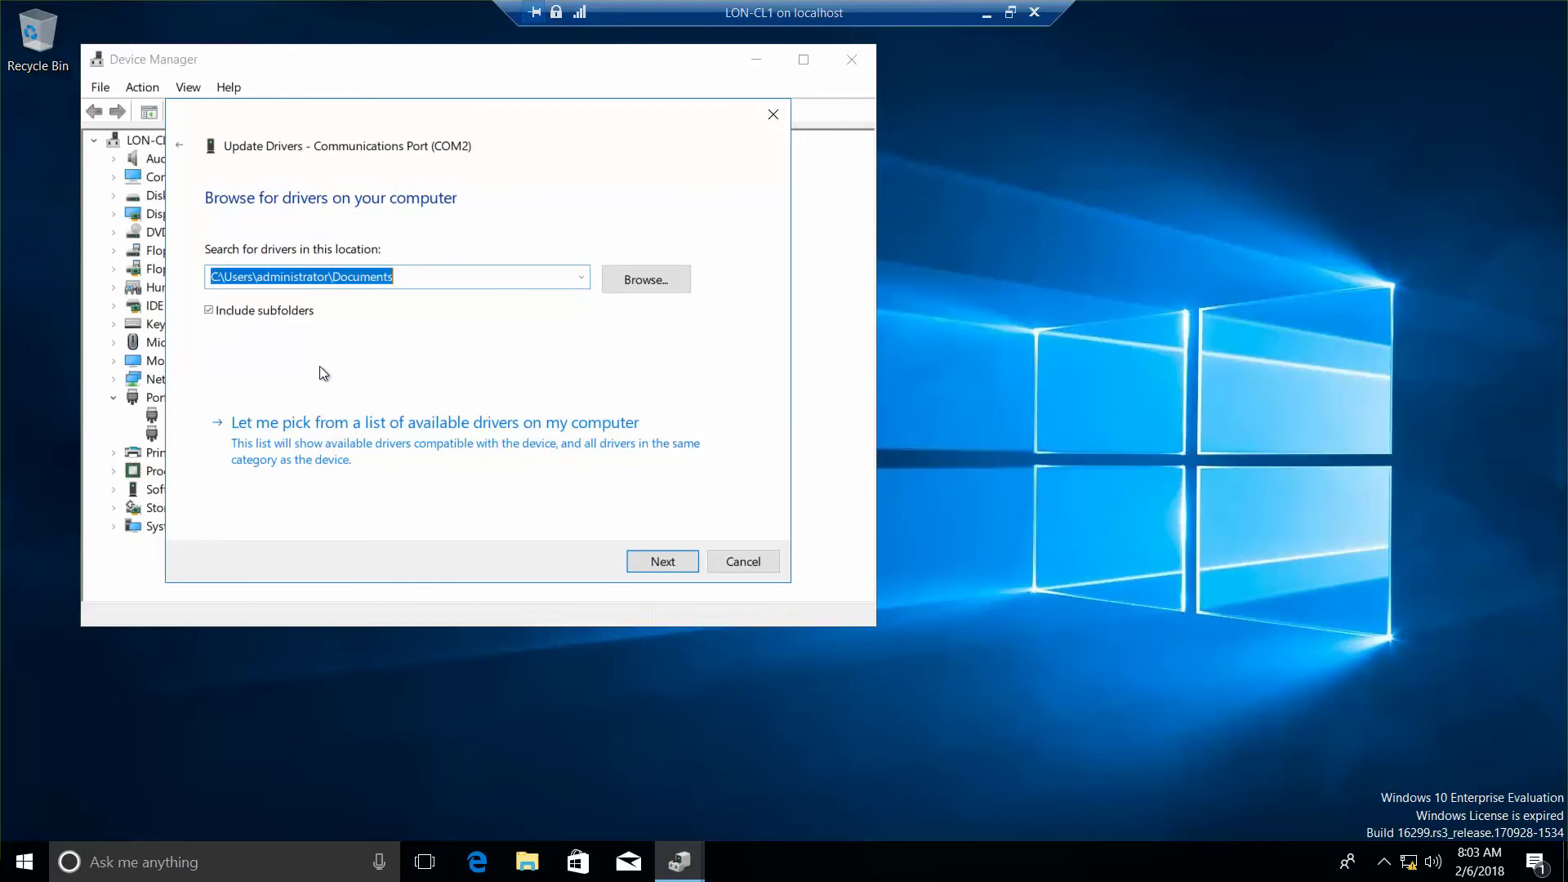
pyautogui.click(383, 425)
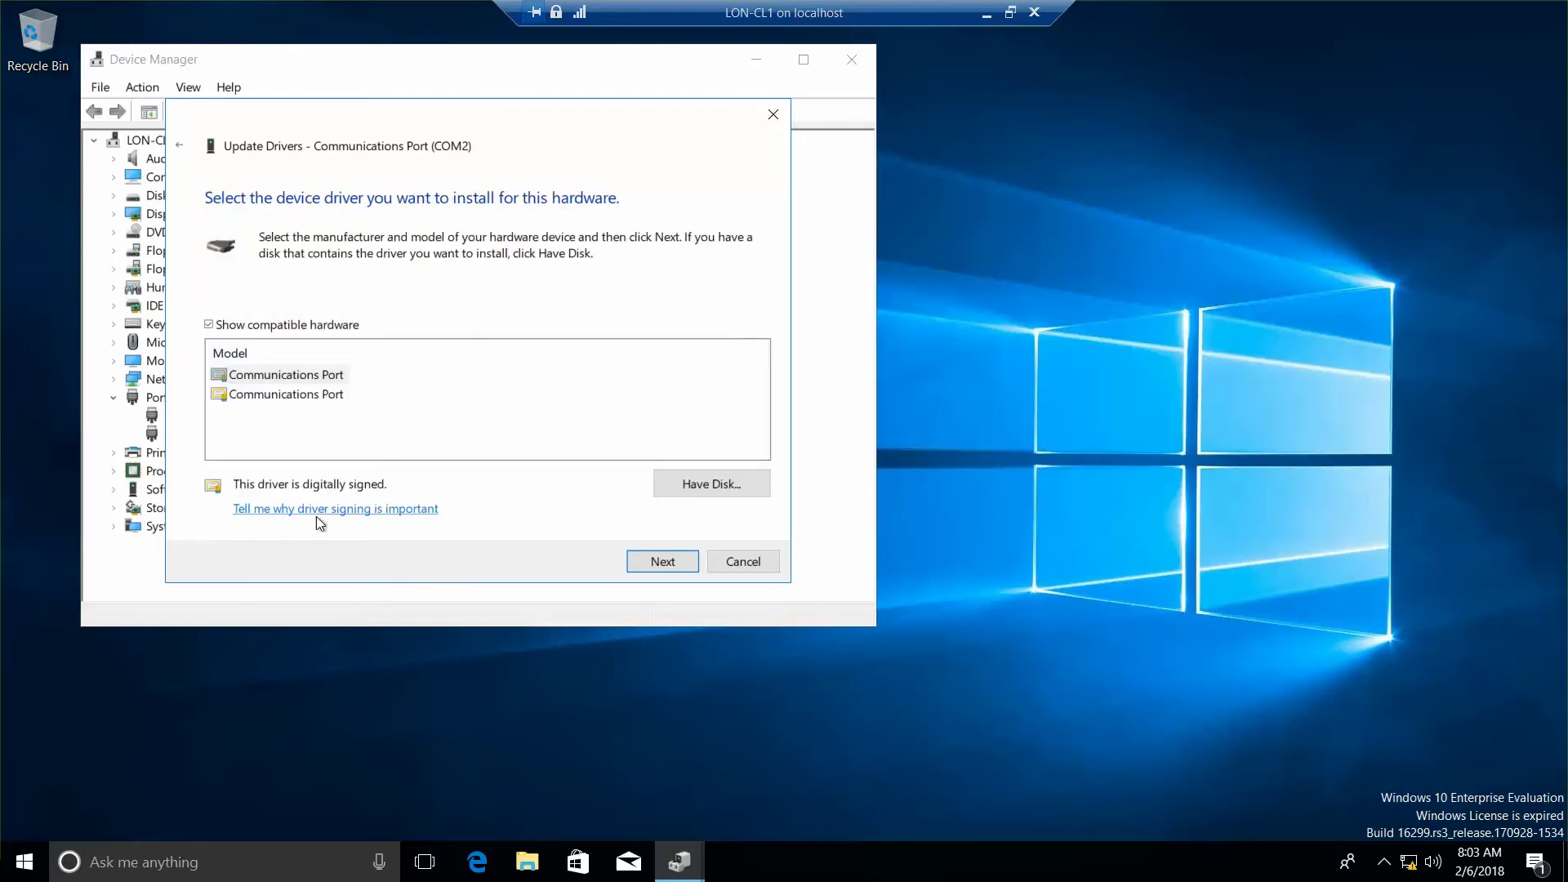
pyautogui.click(209, 324)
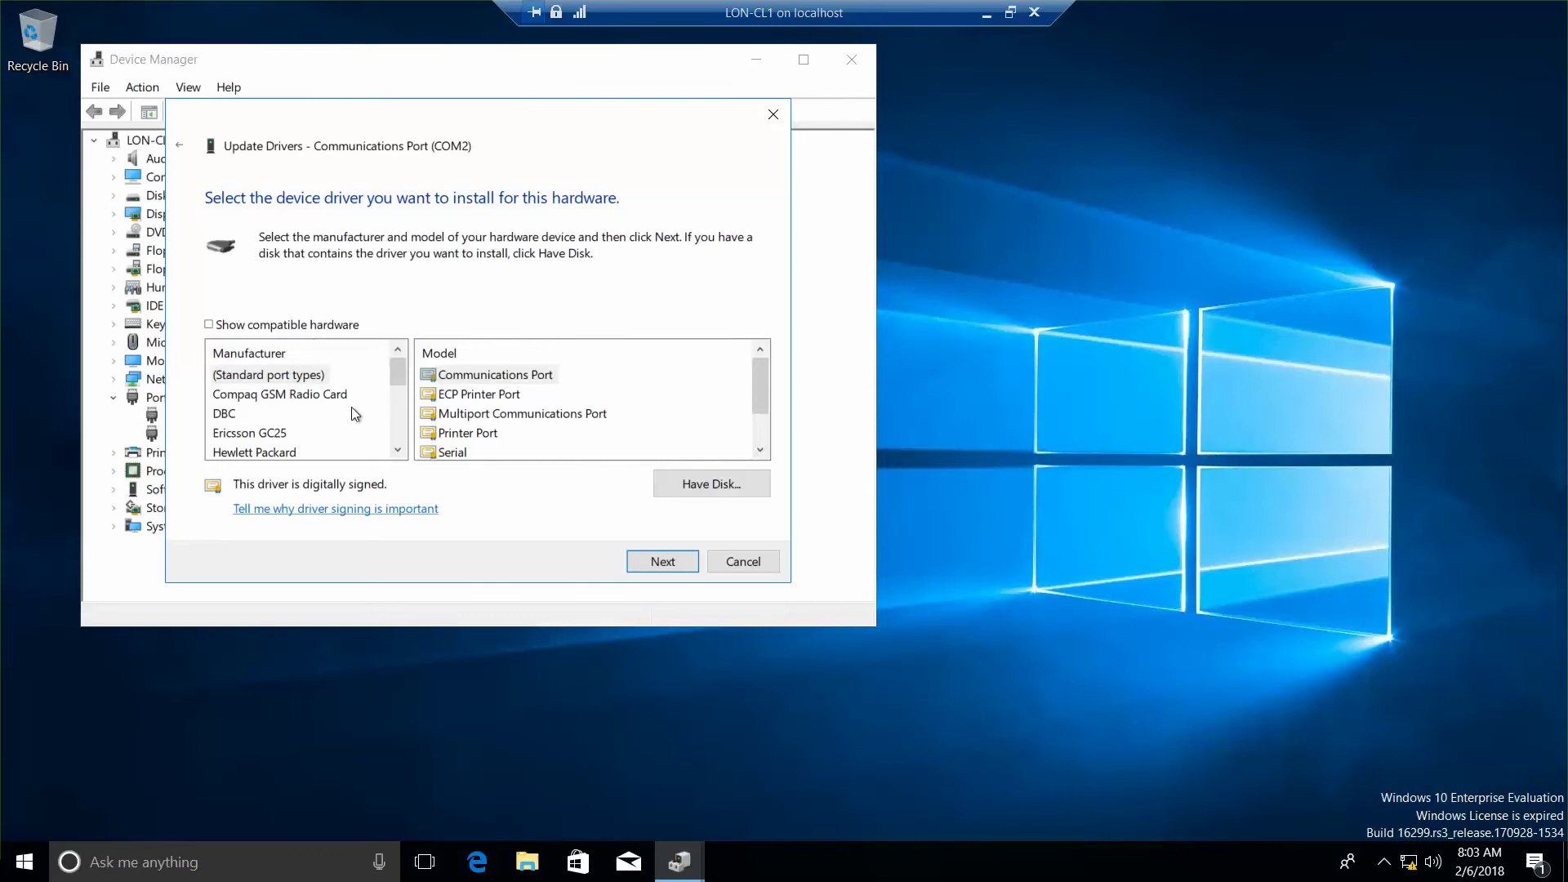
pyautogui.click(398, 450)
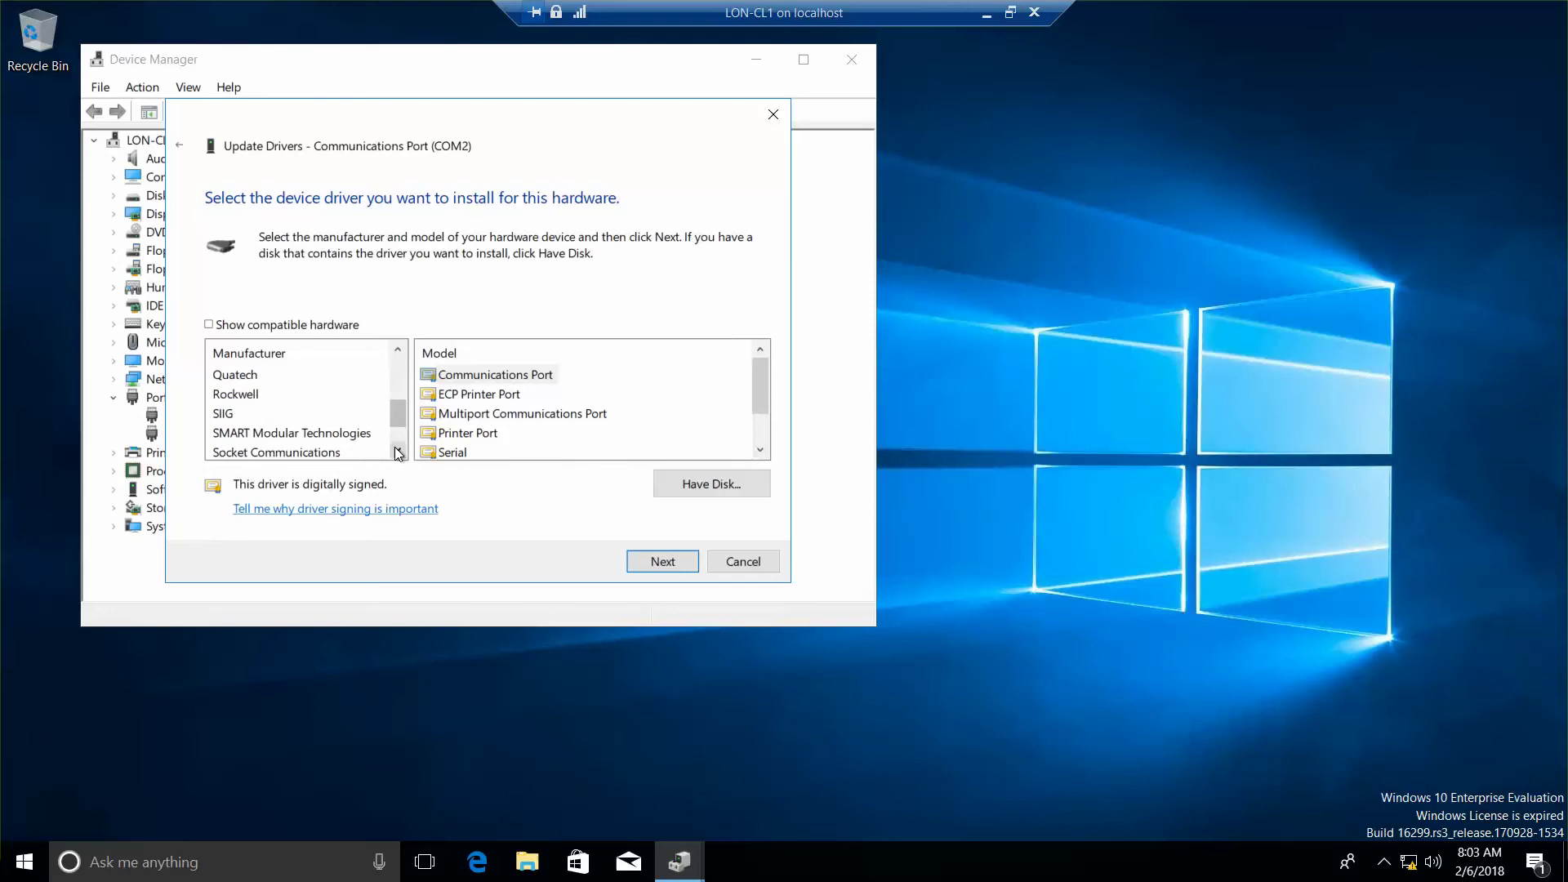
pyautogui.click(397, 451)
pyautogui.click(398, 452)
pyautogui.click(236, 434)
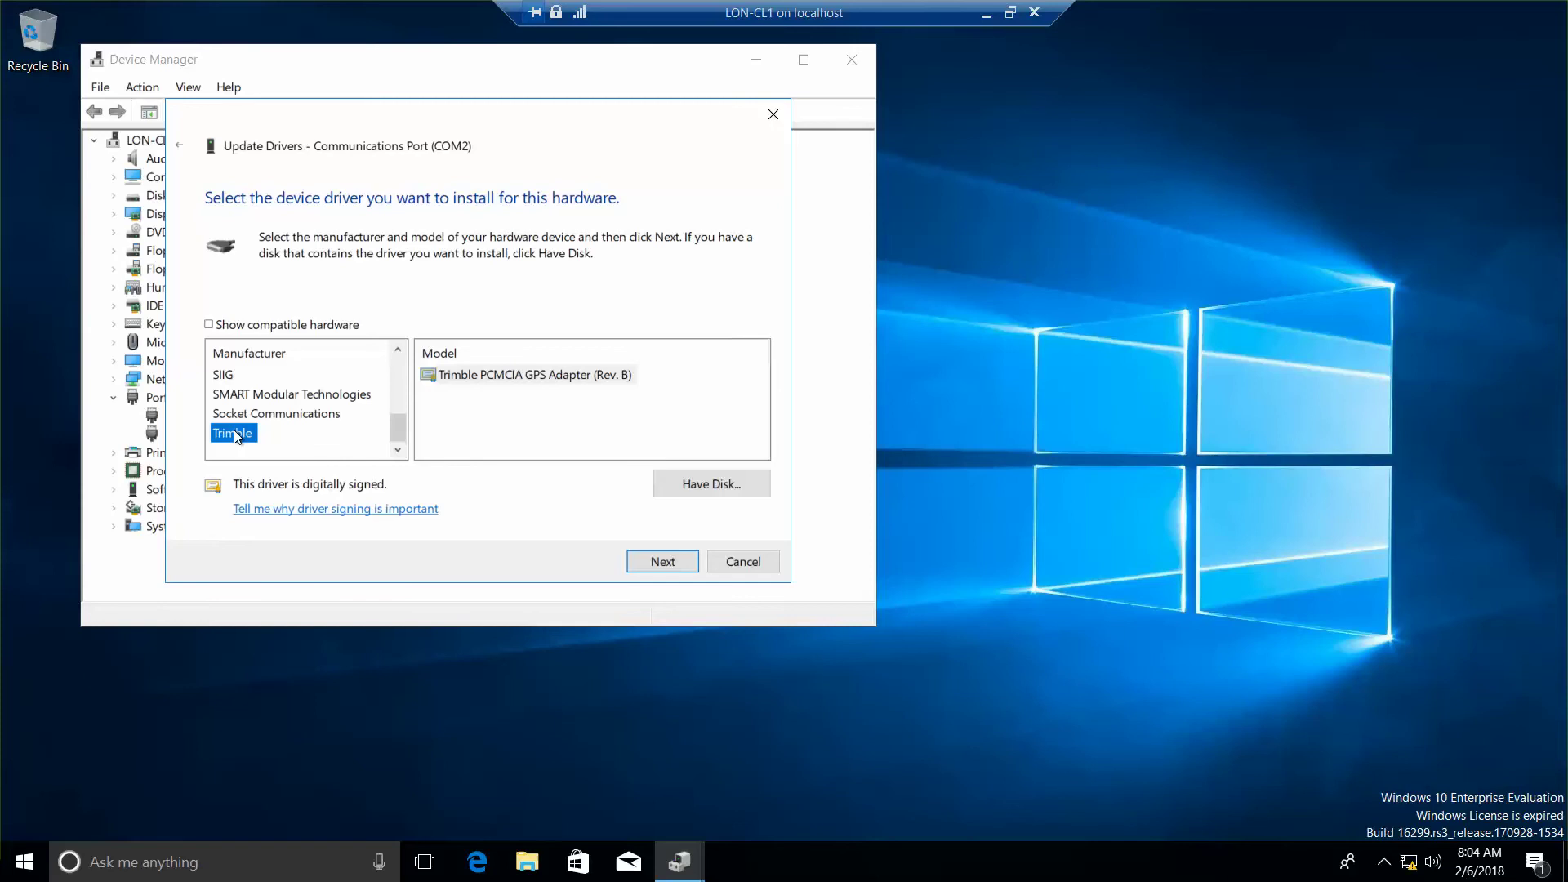
pyautogui.click(533, 379)
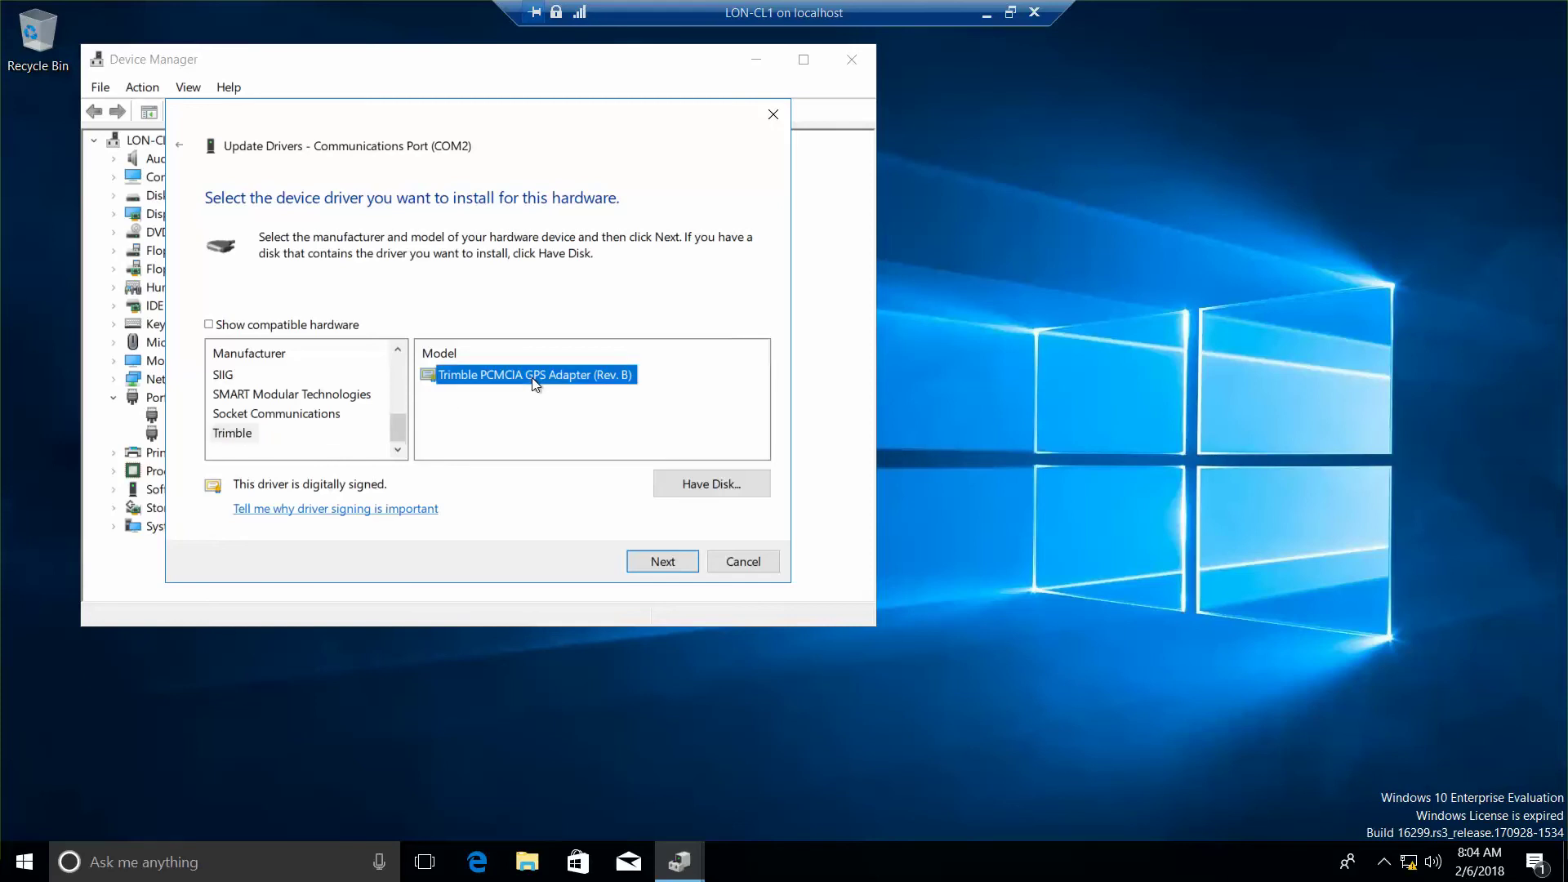
# Step: Confirm the Update Driver Warning to install the Trimble Rev. B driver on COM2, then close the wizard
pyautogui.click(662, 562)
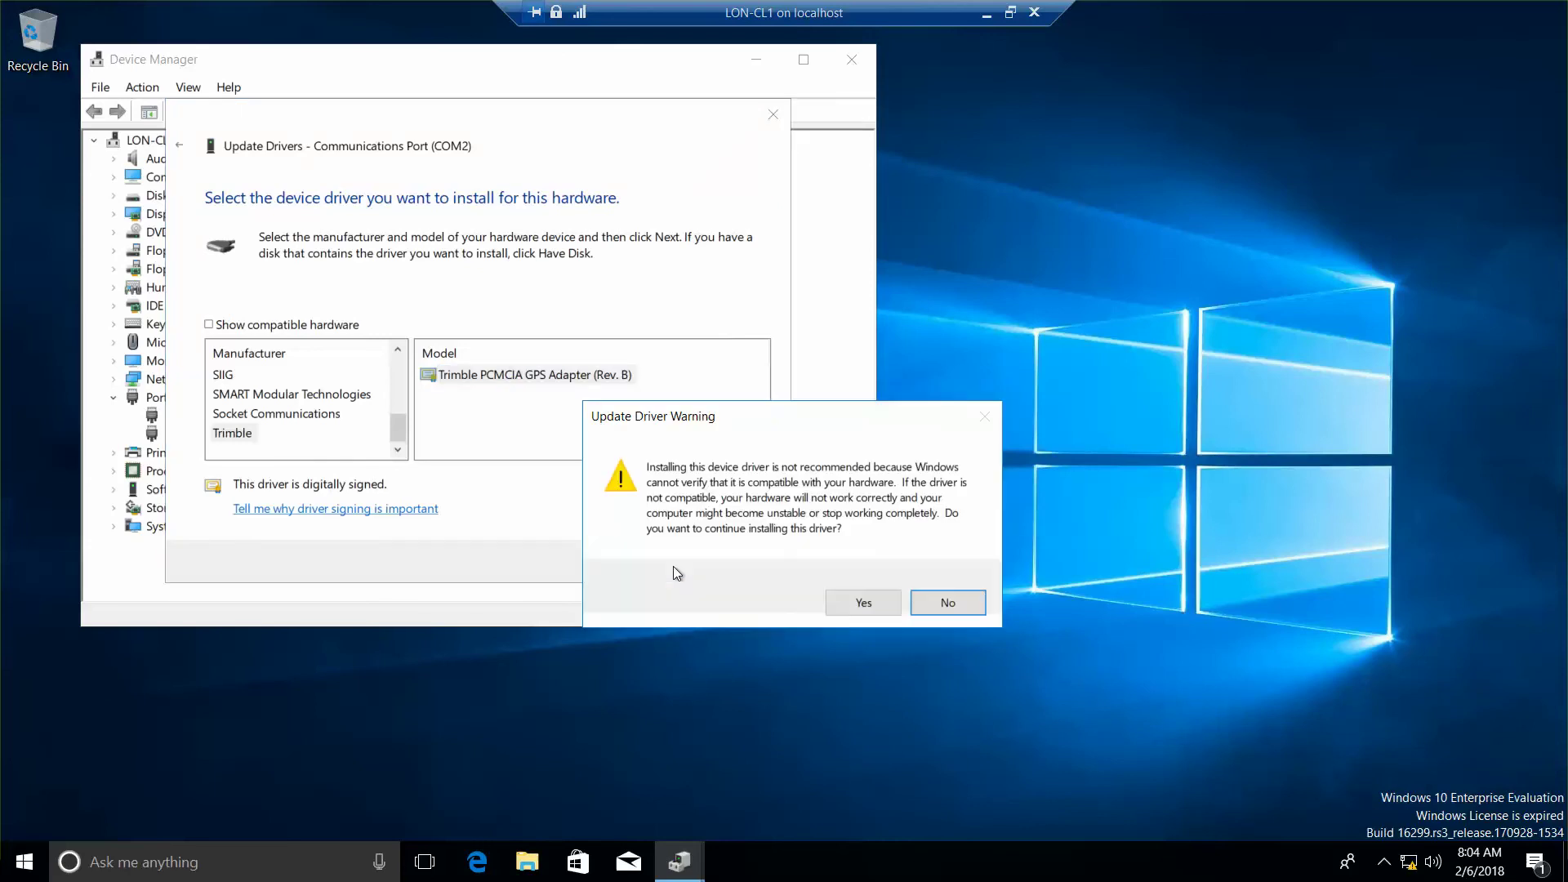
pyautogui.click(886, 605)
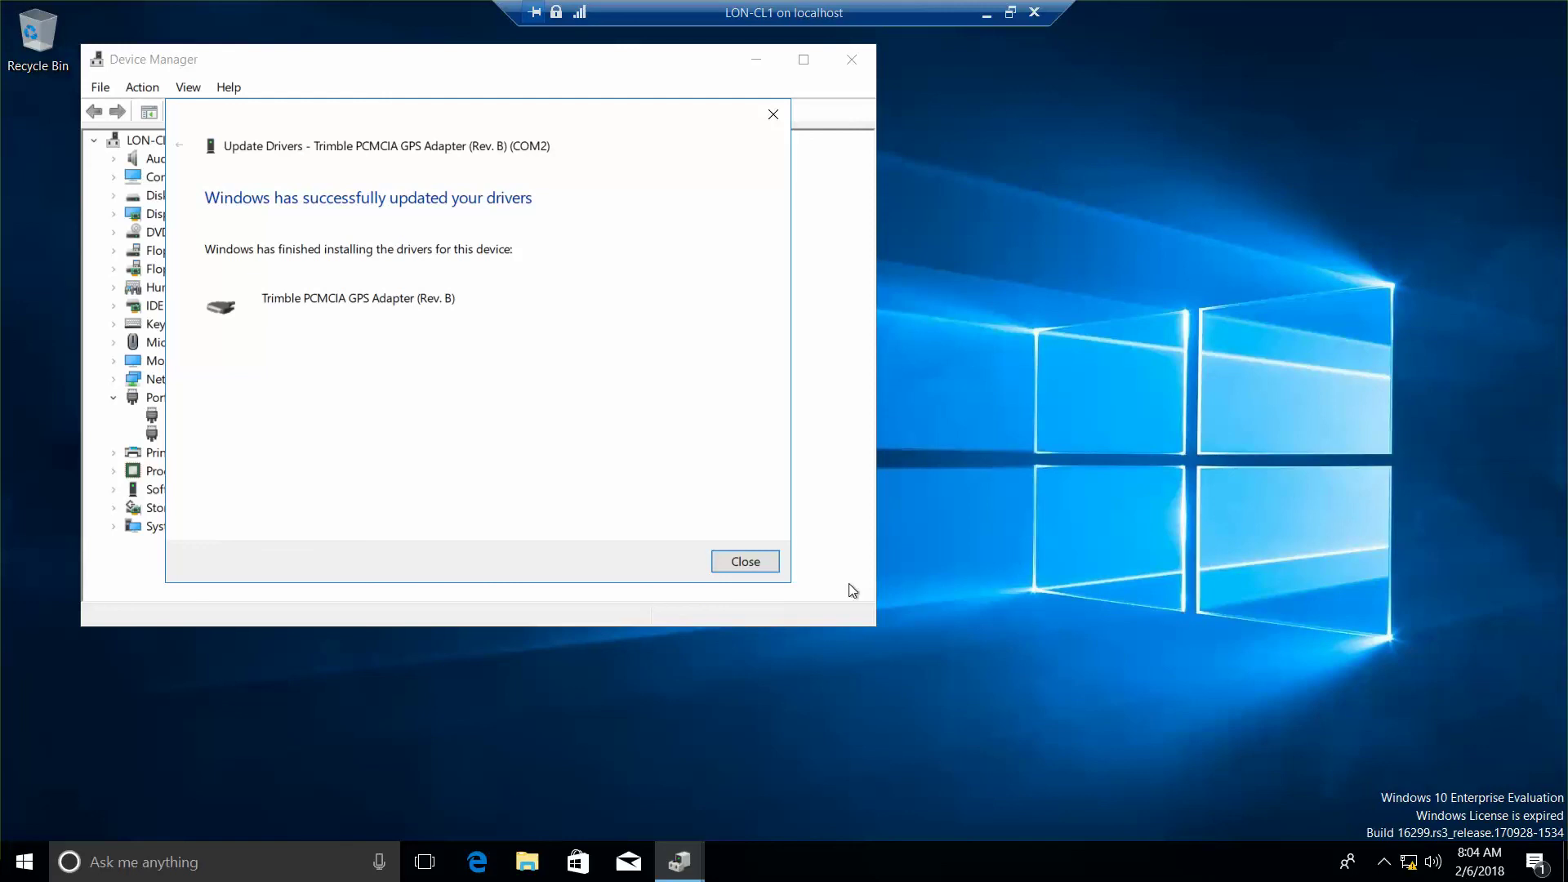
pyautogui.click(757, 567)
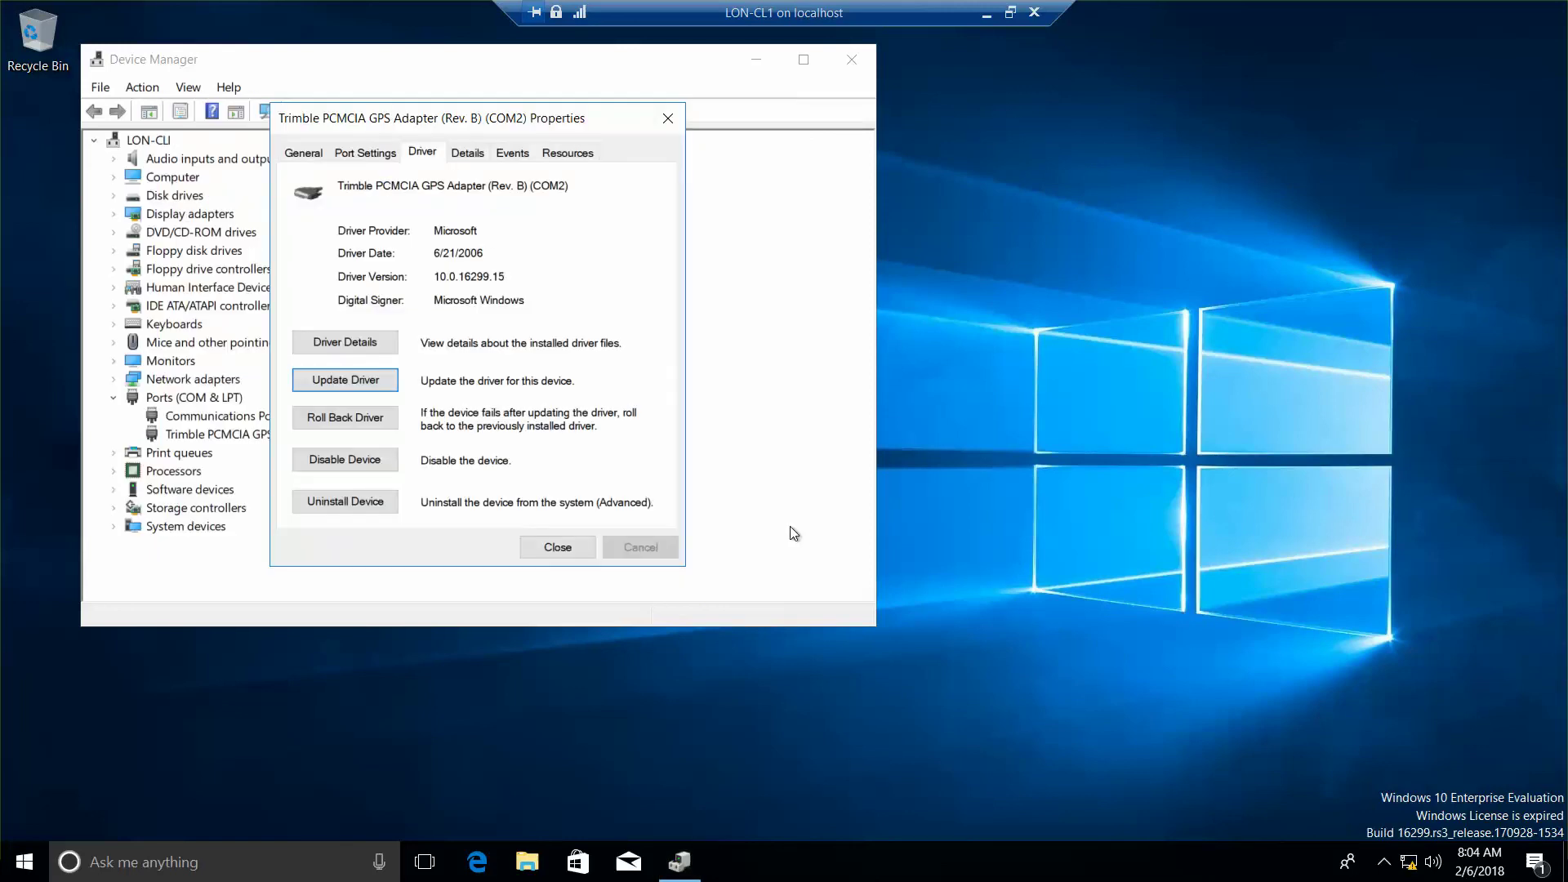